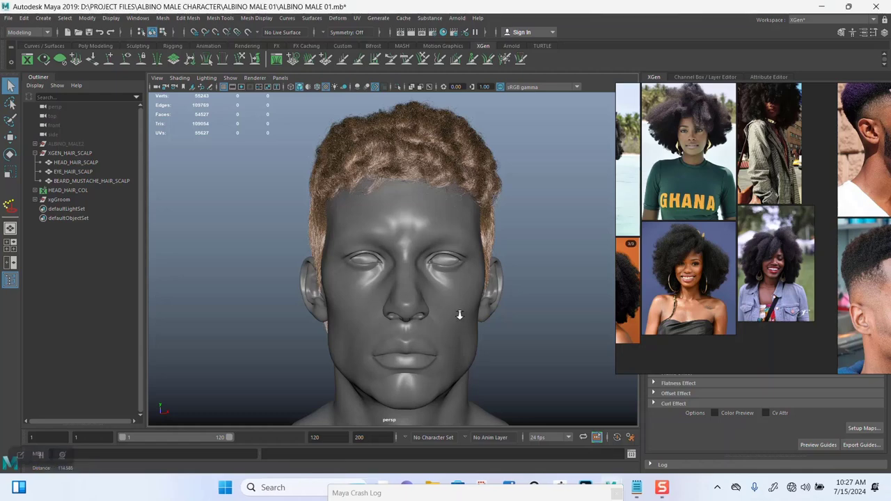
Examine the current groom, then study the white afro's volume and hairline in the albino man's portrait on the reference board
left_click_drag(460, 312, 454, 341, "alt")
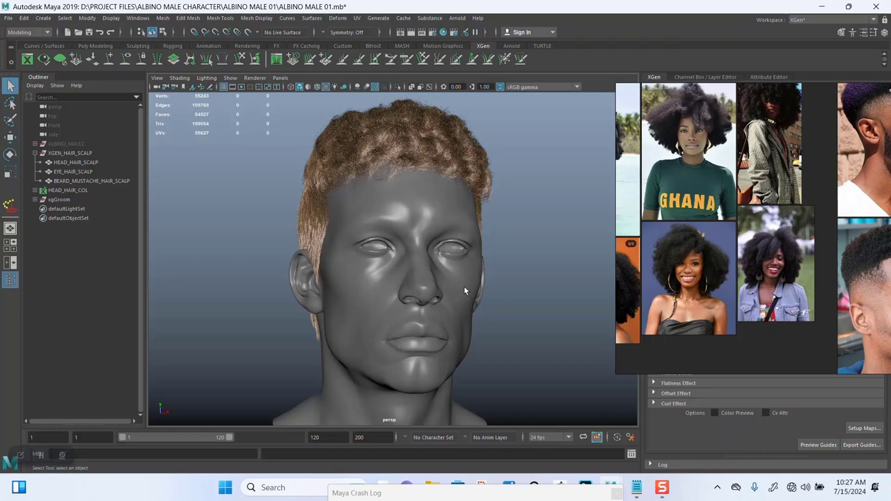
right_click_drag(421, 298, 420, 329, "alt")
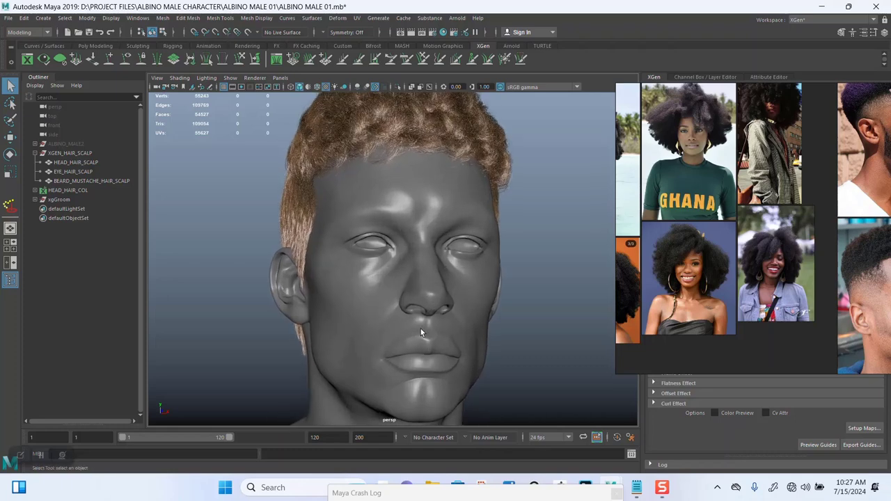
scroll(768, 285, "down", 5)
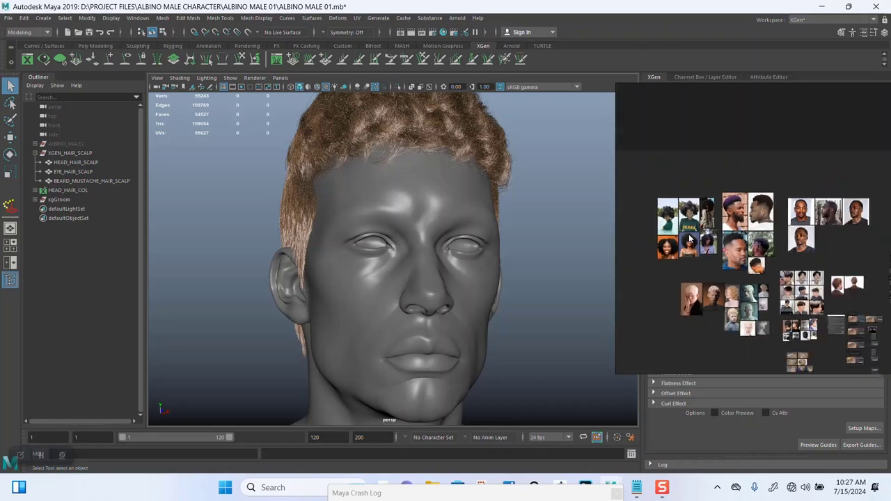
scroll(768, 286, "up", 5)
middle_click_drag(766, 287, 746, 253)
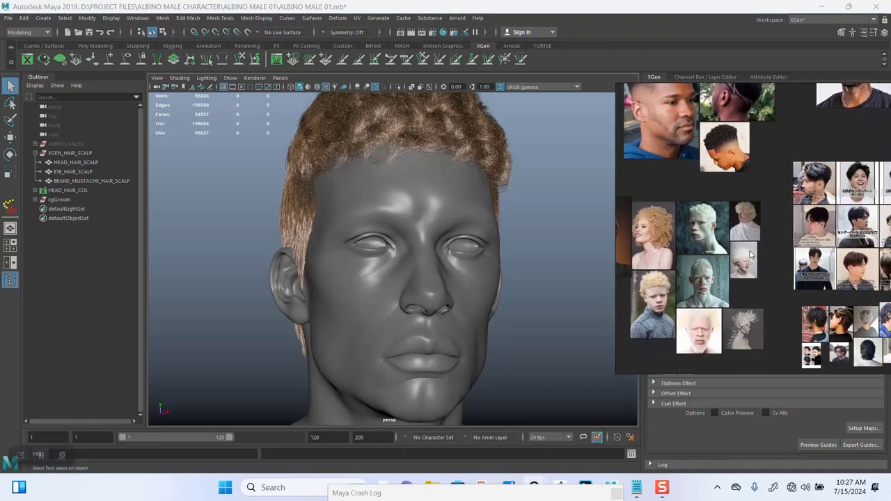
double_click(744, 256)
scroll(776, 234, "up", 3)
middle_click_drag(772, 222, 785, 240)
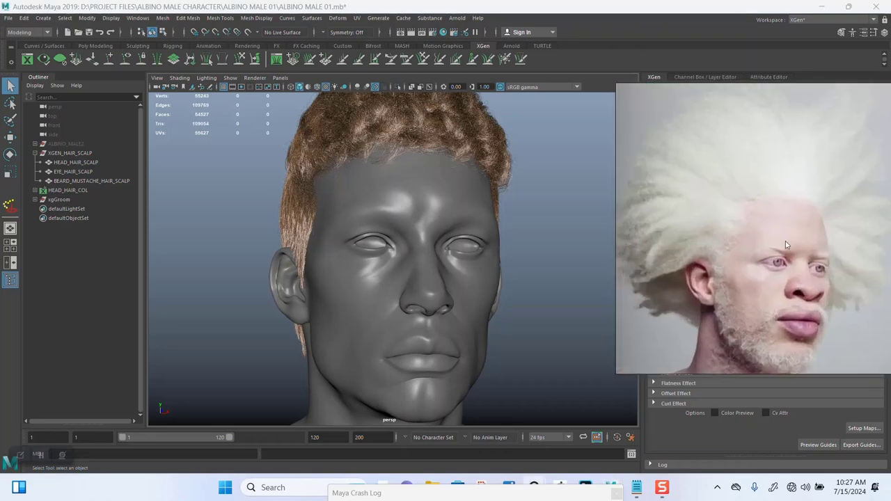
right_click_drag(778, 236, 758, 251)
middle_click_drag(758, 250, 748, 229)
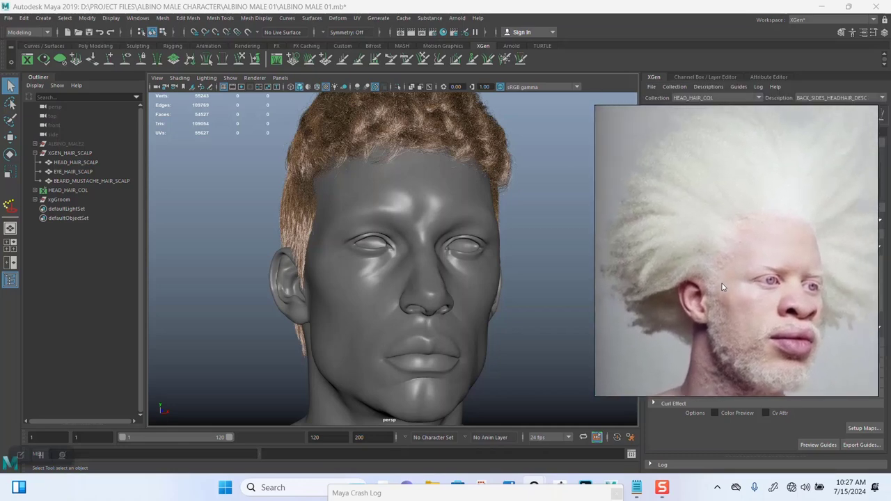
scroll(720, 258, "up", 3)
middle_click_drag(722, 258, 772, 286)
scroll(772, 284, "down", 3)
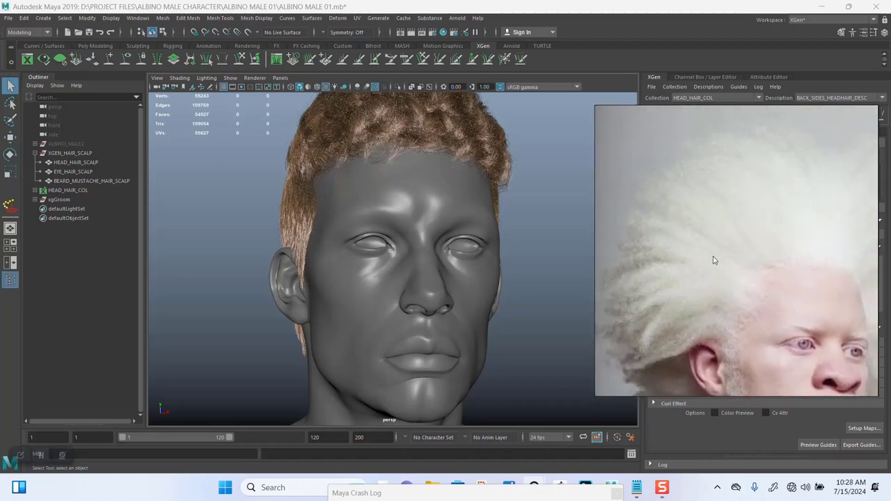
scroll(728, 226, "down", 2)
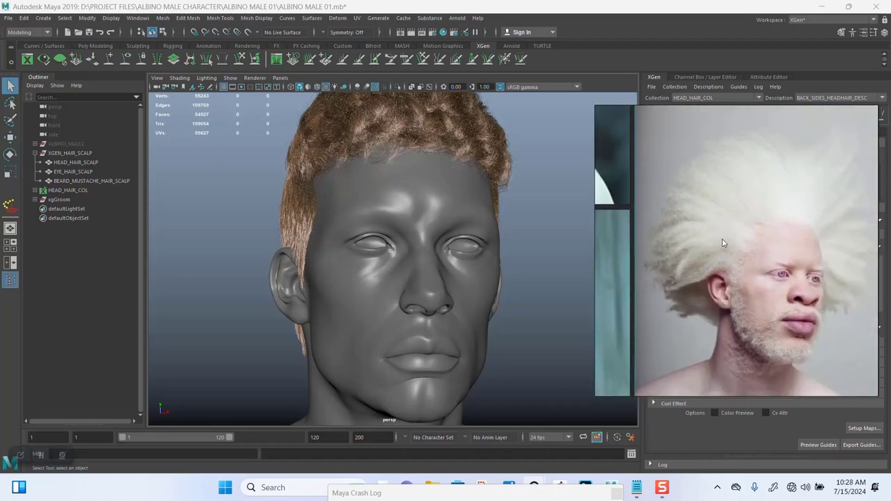
scroll(803, 241, "up", 2)
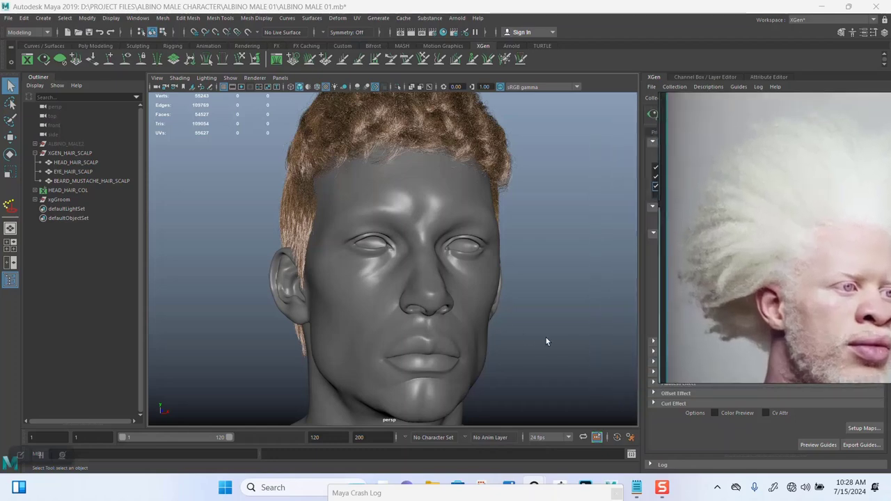
Clear the hair previews of BACK_SIDES_HEADHAIR_DESC and CENTER_HEADHAIR_DESC in the HEAD_HAIR_COL collection
left_click_drag(545, 338, 544, 314, "alt")
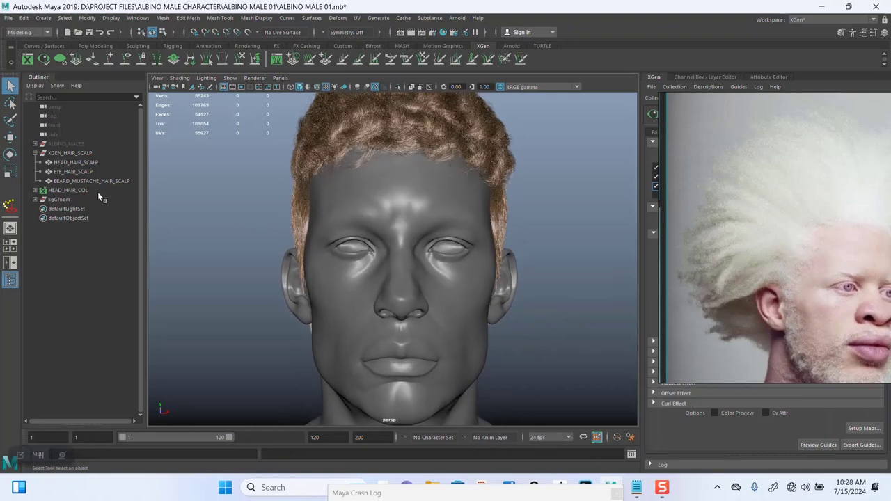
left_click(35, 190)
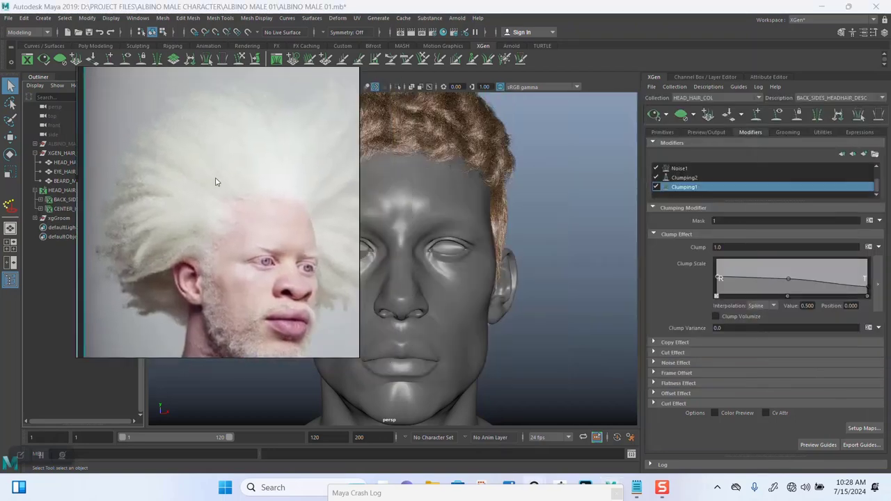
left_click(811, 100)
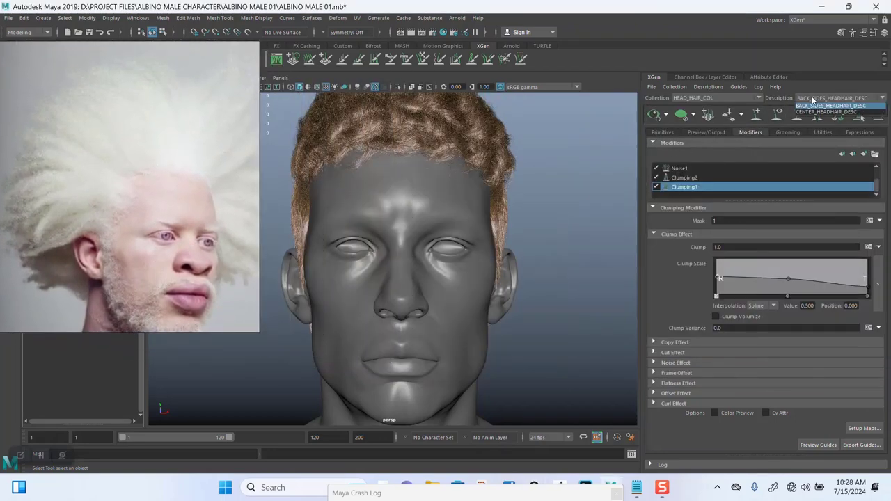
left_click(682, 114)
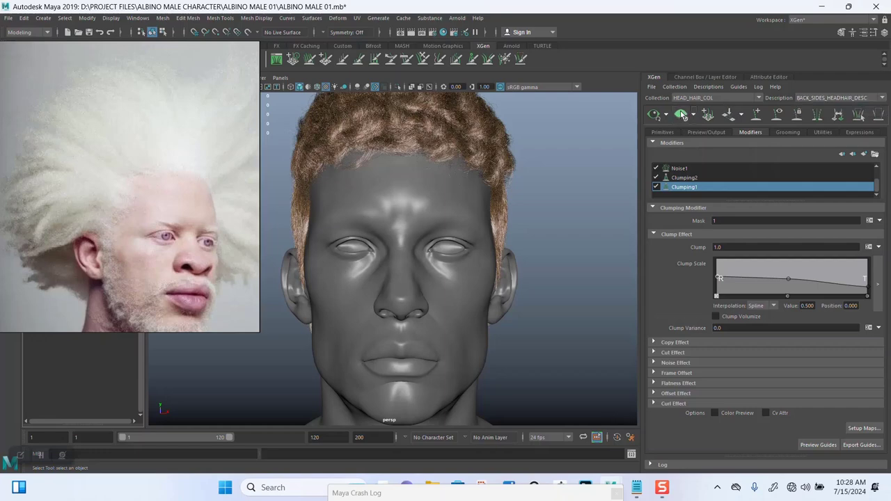
left_click(820, 102)
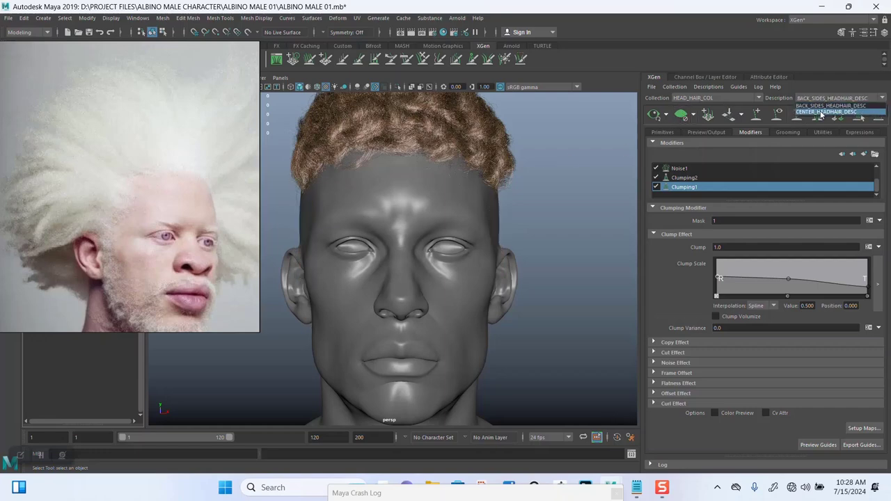
left_click(825, 112)
left_click(680, 116)
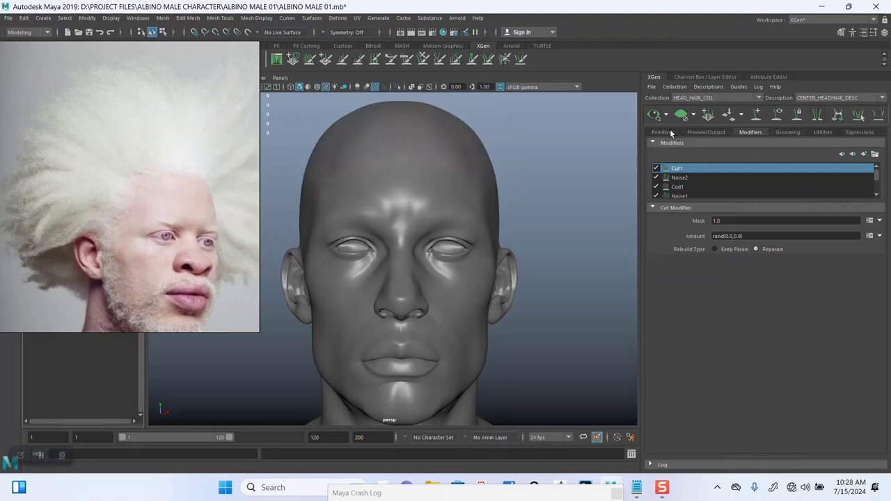
Select the HEAD_HAIR_SCALP mesh and start a new XGen description on it
left_click_drag(561, 253, 400, 186, "alt")
left_click(390, 170)
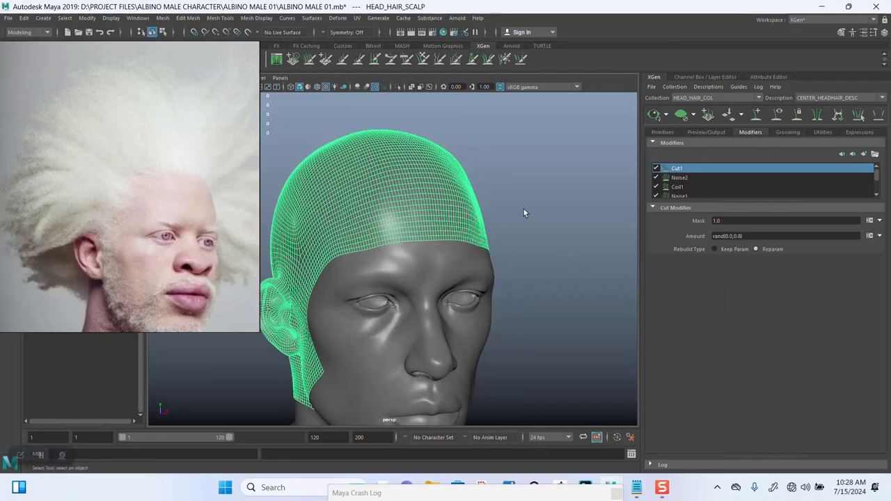
left_click_drag(525, 213, 506, 206, "alt")
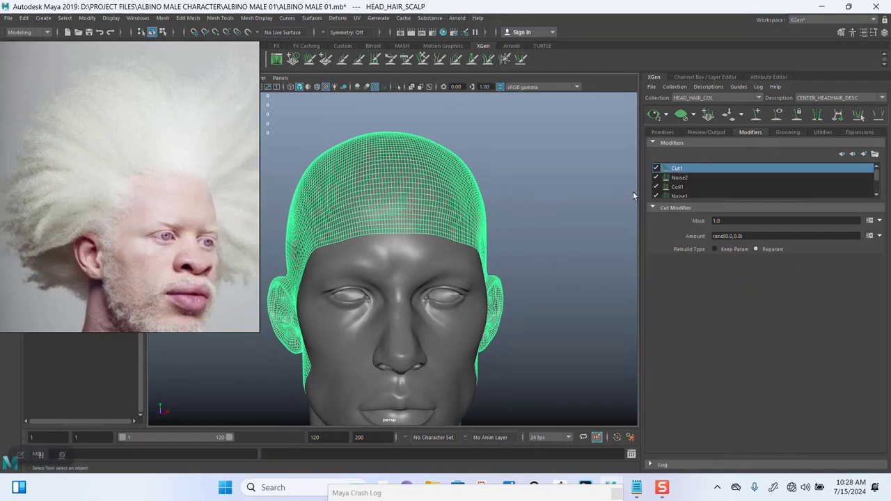
left_click(705, 89)
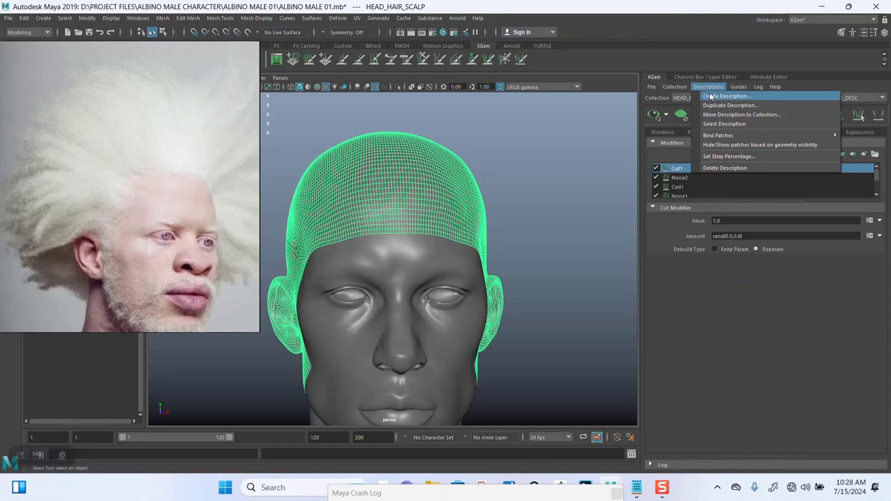
left_click(711, 97)
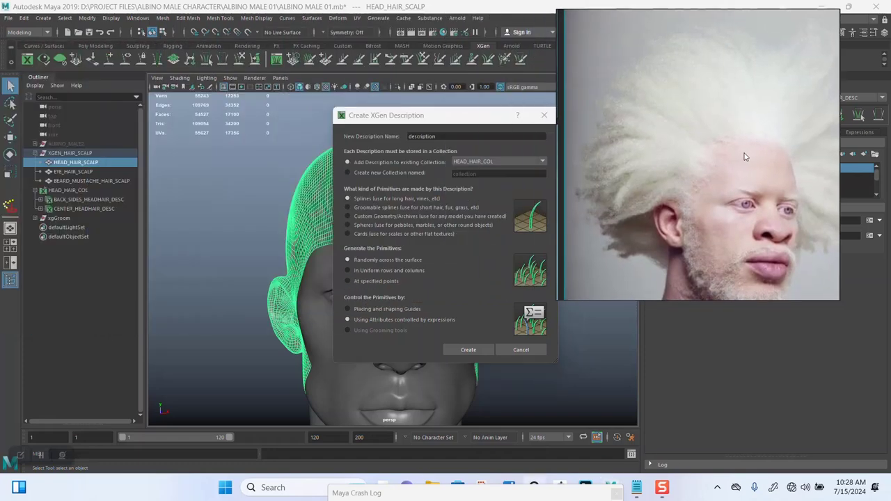
Store the new description in a new collection named AFRO_HEAD_HAIR_COLL
left_click(348, 172)
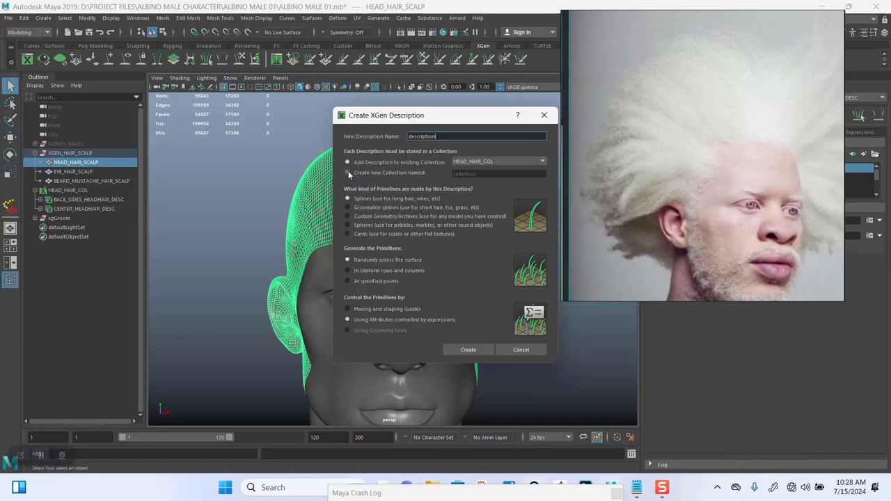
left_click_drag(504, 174, 439, 179)
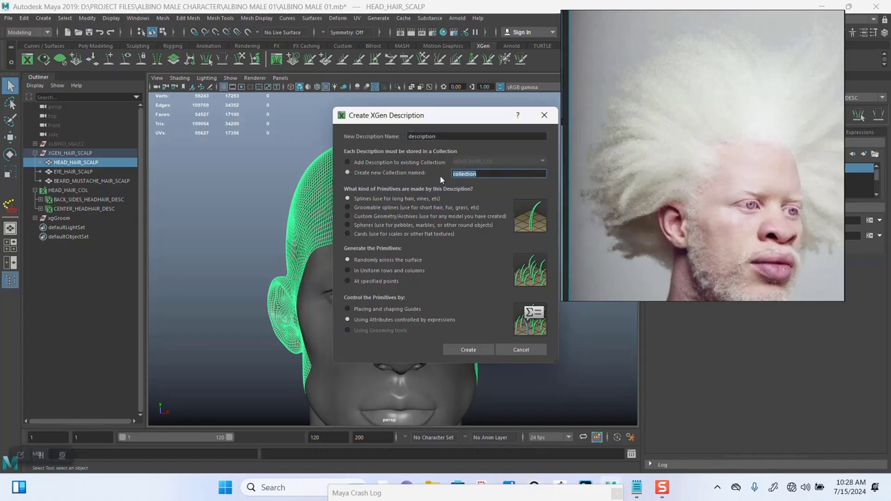
type("h")
type("FRO_HEAD")
type("_HAI")
type("RC")
key("BackSpace")
type("_COLL")
Create the spline description as LONG_AFRO_HEADHAIR_DESC, with its primitives controlled by placing and shaping guides
left_click_drag(450, 137, 377, 139)
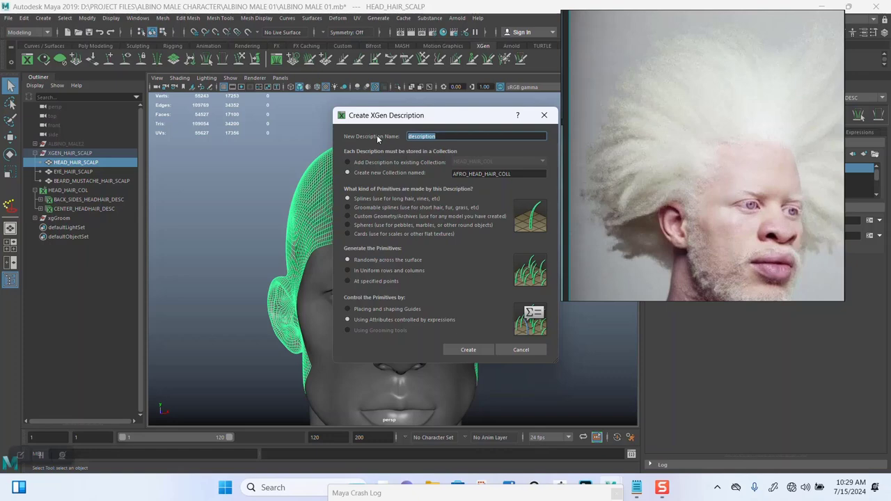
type("LONG_AFRO_HEADHAIR_DESC")
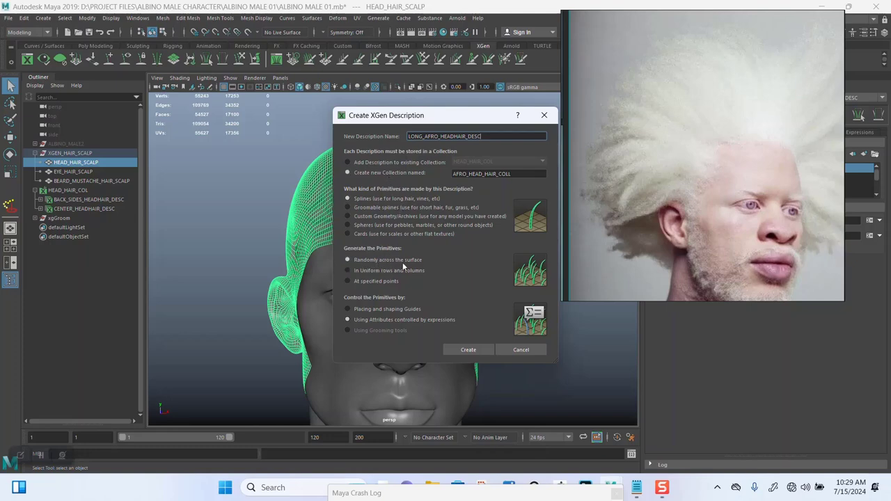
left_click(371, 310)
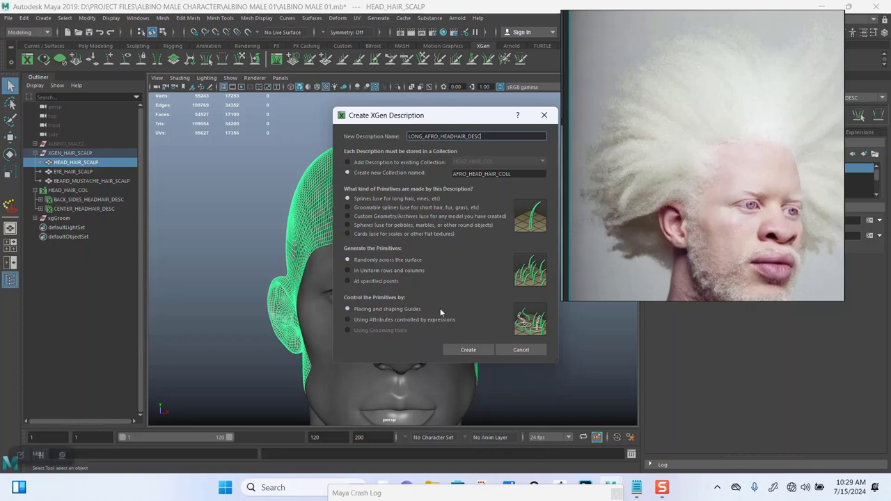
left_click(466, 351)
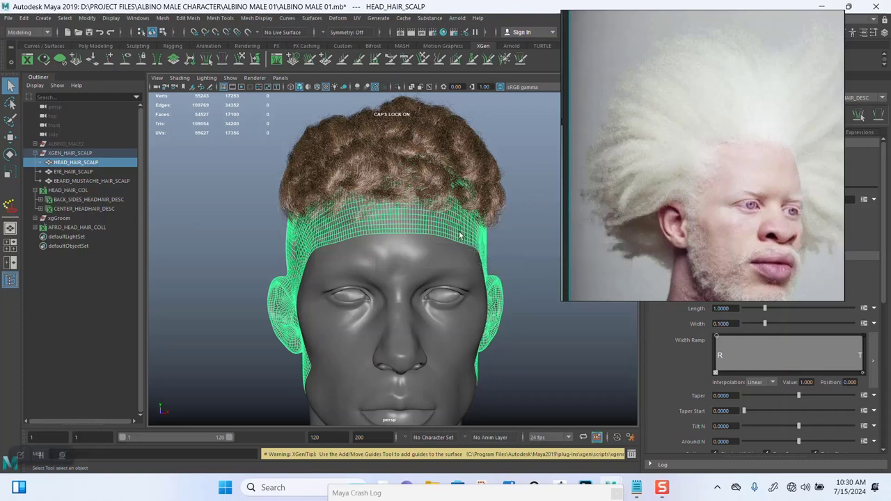
Deselect the scalp mesh and clear the previews of both HEAD_HAIR_COL descriptions, back-sides and center, to leave the head bare
mouse_move(530, 230)
left_mouse_down("alt")
mouse_move(515, 232)
mouse_move(523, 232)
left_mouse_up("alt")
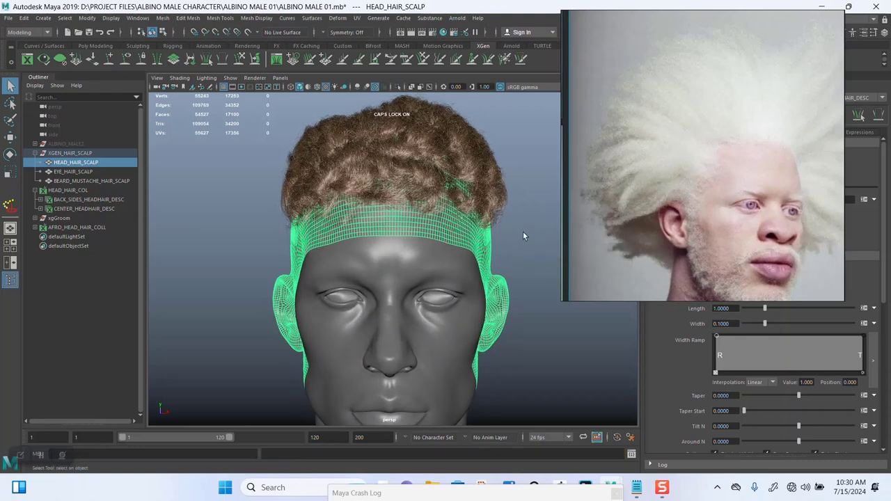
left_click(523, 231)
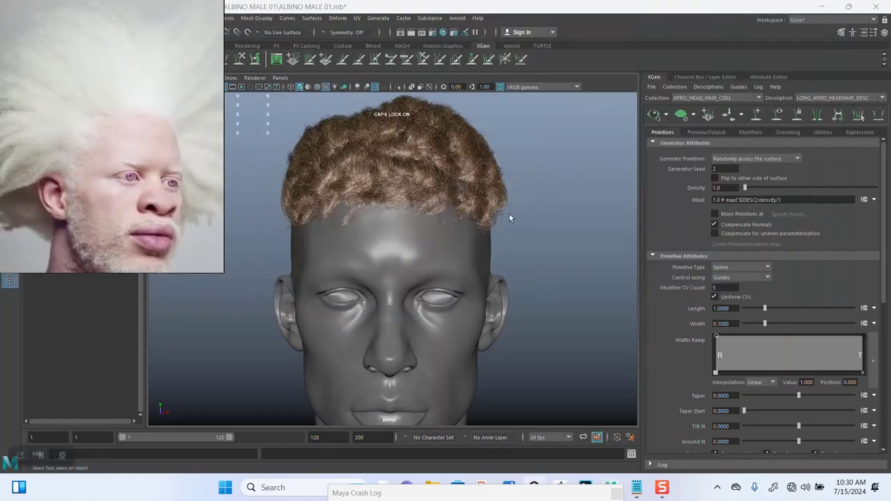
left_click_drag(563, 215, 645, 189, "alt")
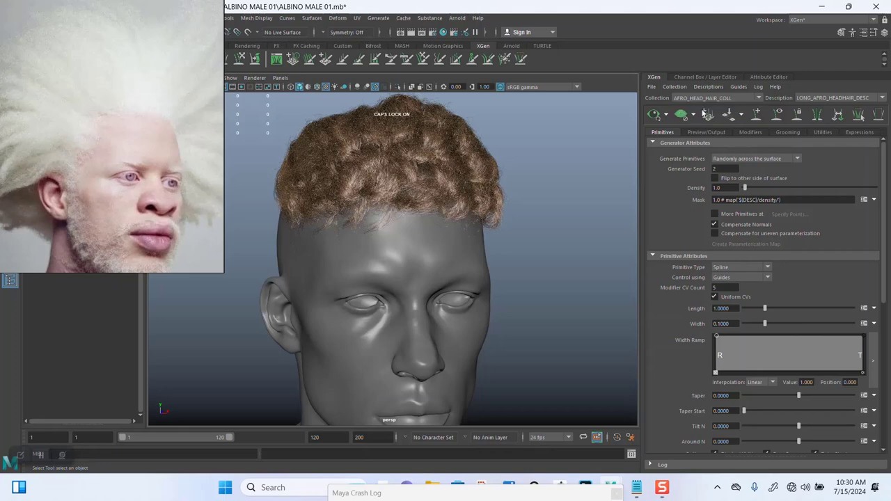
left_click(819, 100)
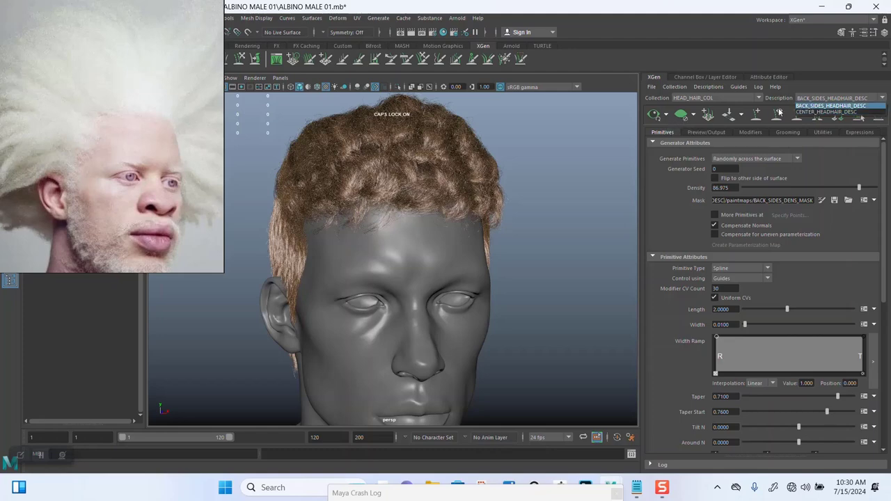
left_click(682, 116)
left_click(813, 98)
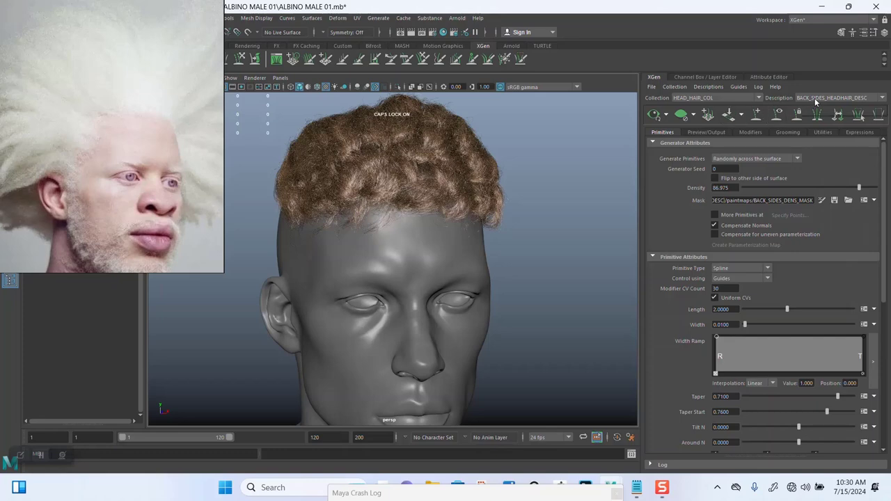
left_click(817, 111)
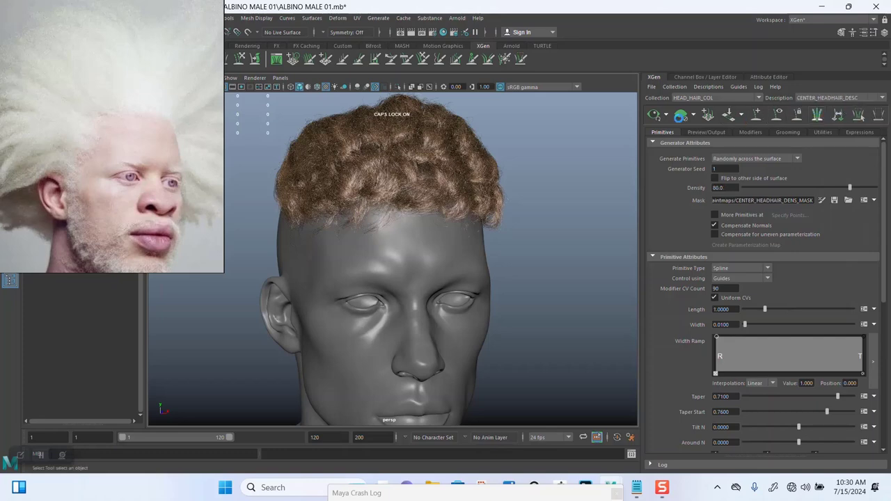
left_click(681, 115)
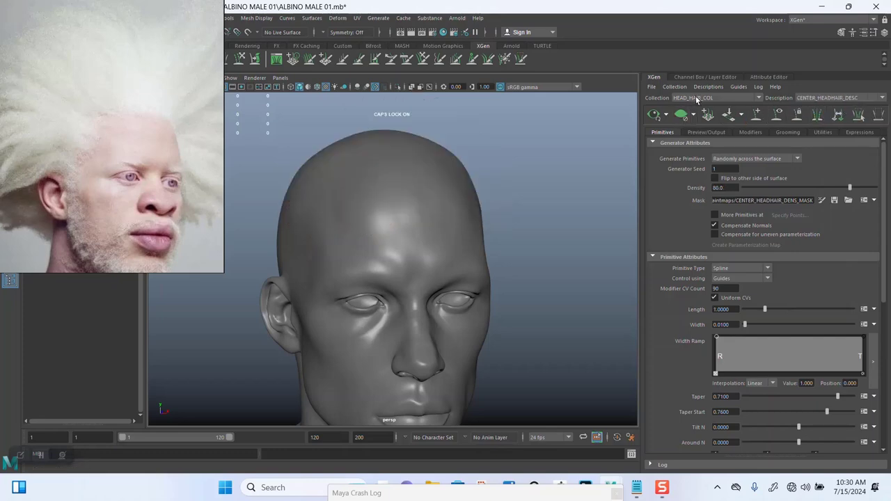
Switch the active collection to AFRO_HEAD_HAIR_COLL with its LONG_AFRO_HEADHAIR_DESC description and frame the bare head from the front
left_click(698, 98)
left_click(701, 106)
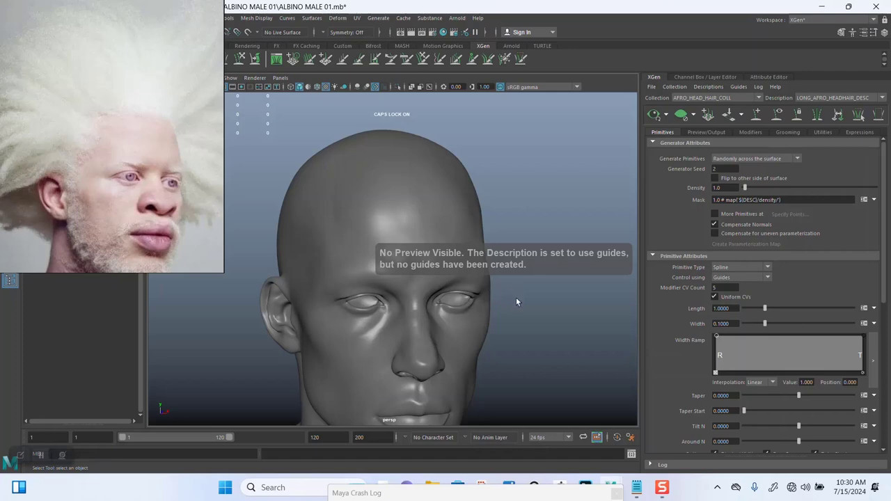
left_click_drag(516, 301, 533, 225, "alt")
scroll(528, 279, "up", 2)
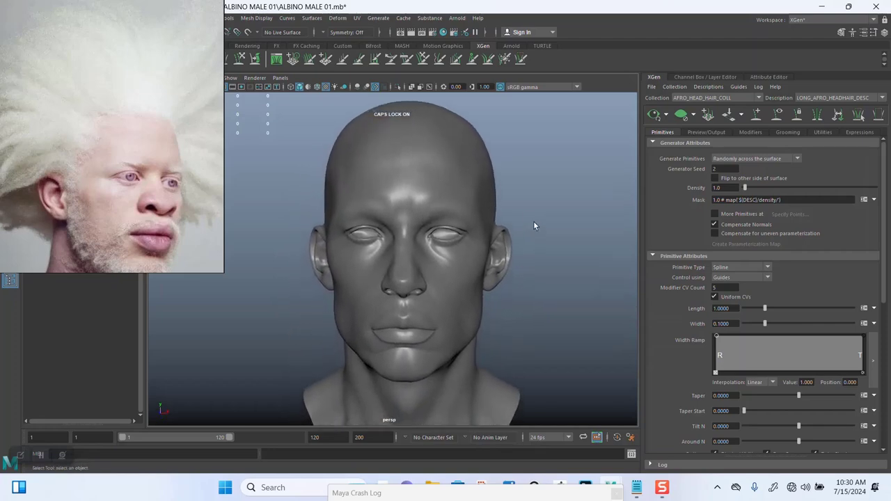
left_click_drag(534, 266, 571, 263, "alt")
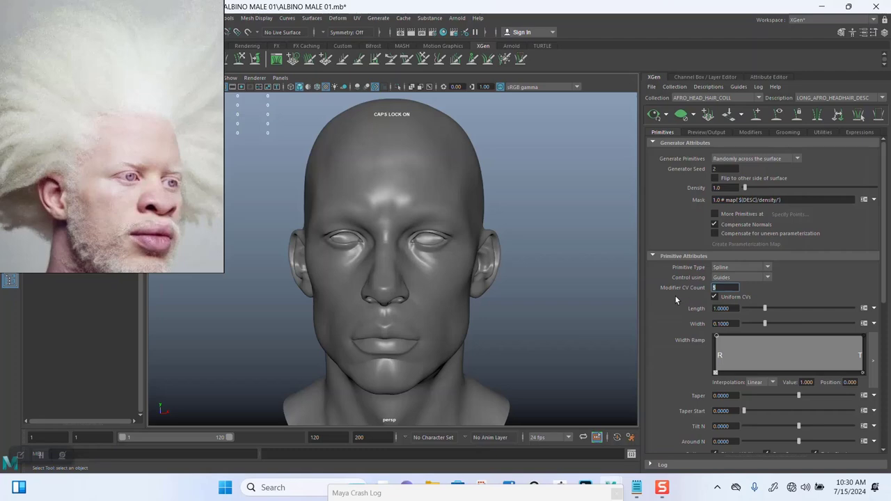
Set the spline primitives' Modifier CV Count to 70 and shrink the Maya Crash Log window out of the way
type("50")
type("0")
key("Return")
left_click_drag(515, 277, 420, 264, "alt")
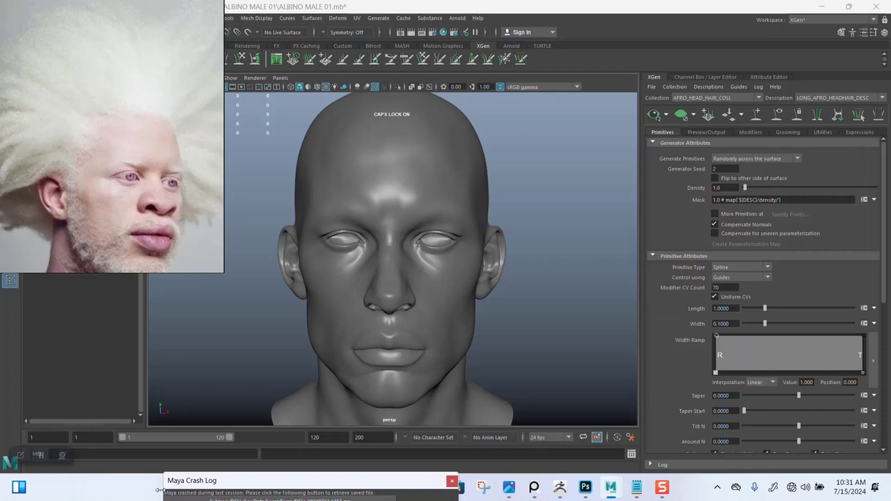
left_click_drag(159, 490, 348, 469)
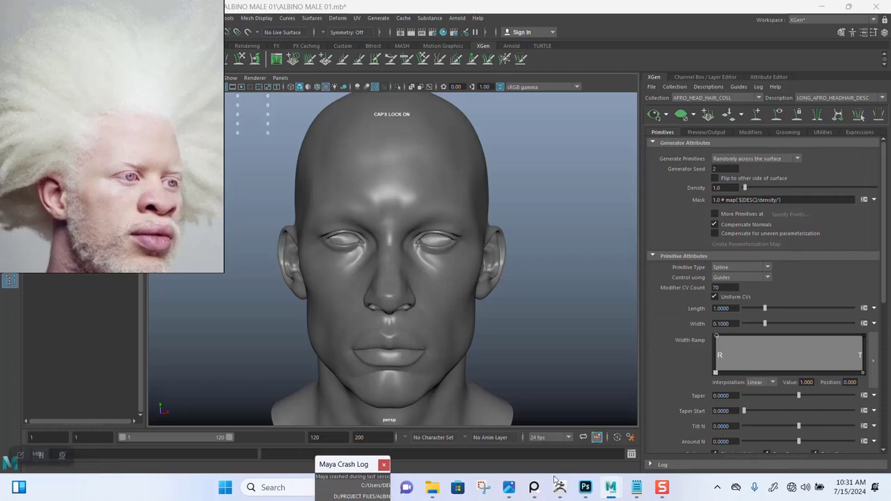
Switch to the wecht.txt notes in Notepad, close the duplicate tab and move the window clear of the reference image
mouse_move(636, 487)
mouse_move(635, 437)
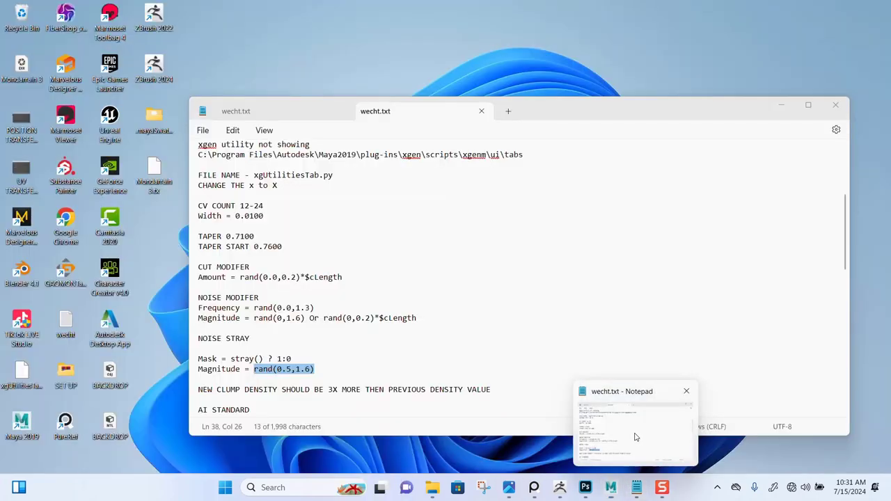
left_click(626, 436)
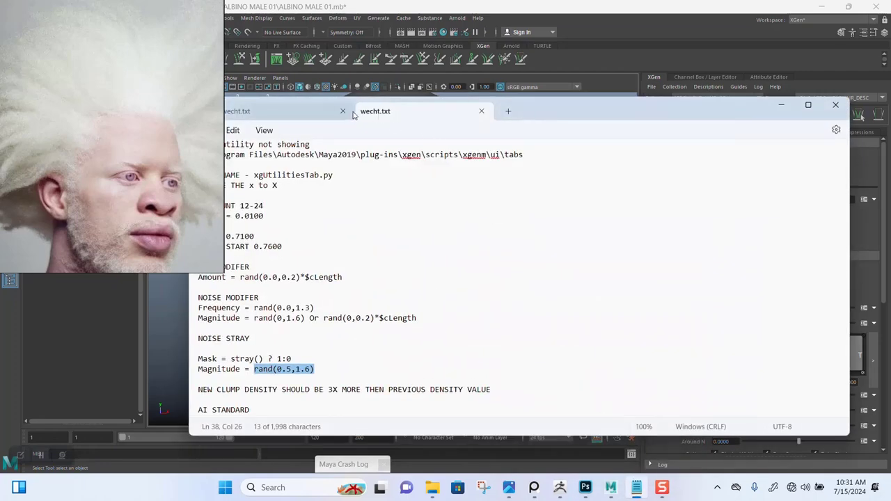
left_click(342, 112)
left_click_drag(425, 109, 469, 113)
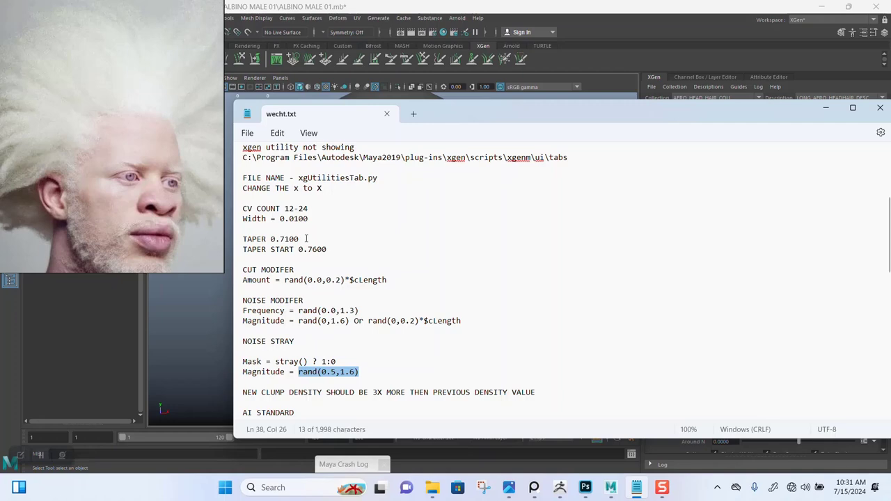
Copy the Width value 0.0100 from the notes into the description's Width in Maya
left_click_drag(305, 239, 278, 220)
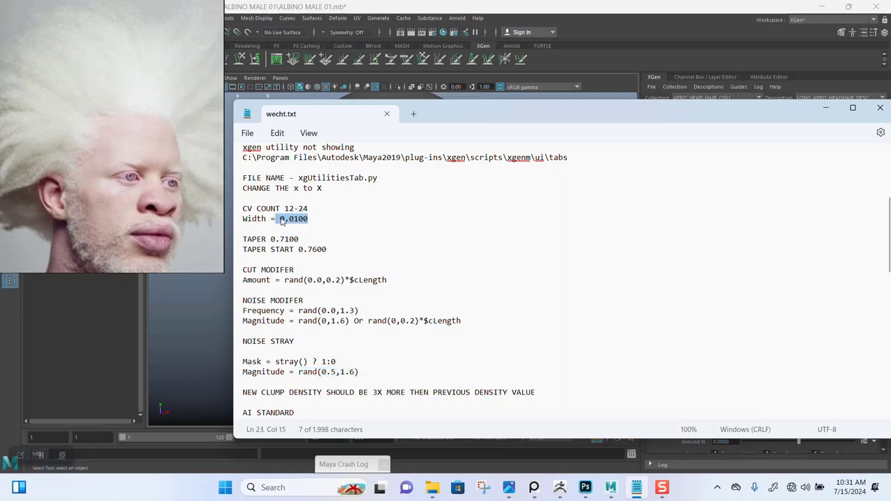
right_click(290, 221)
left_click(324, 63)
left_click(629, 54)
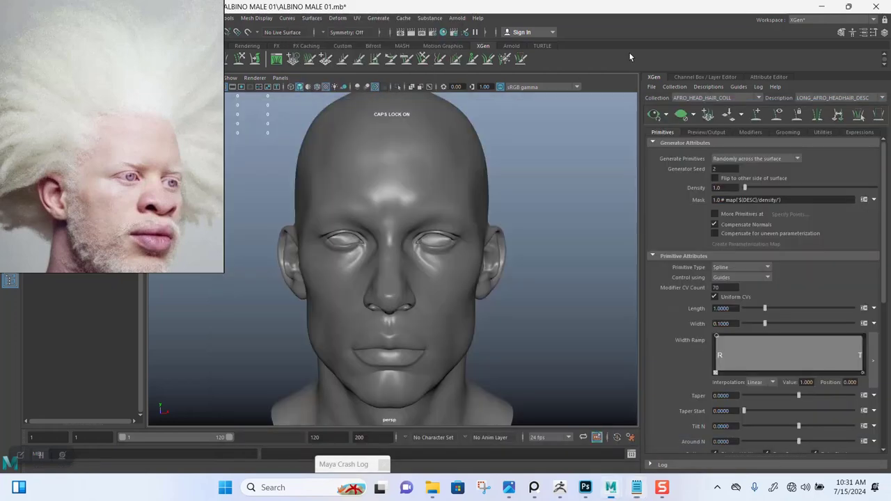
right_click(721, 323)
left_click(736, 370)
Copy the Taper value 0.7100 from the Notepad notes into the description's Taper in Maya
left_click(635, 488)
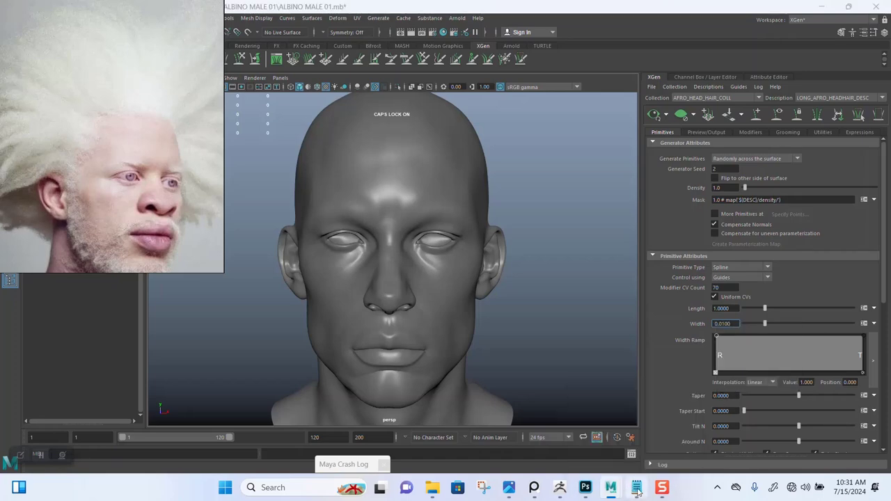
double_click(285, 239)
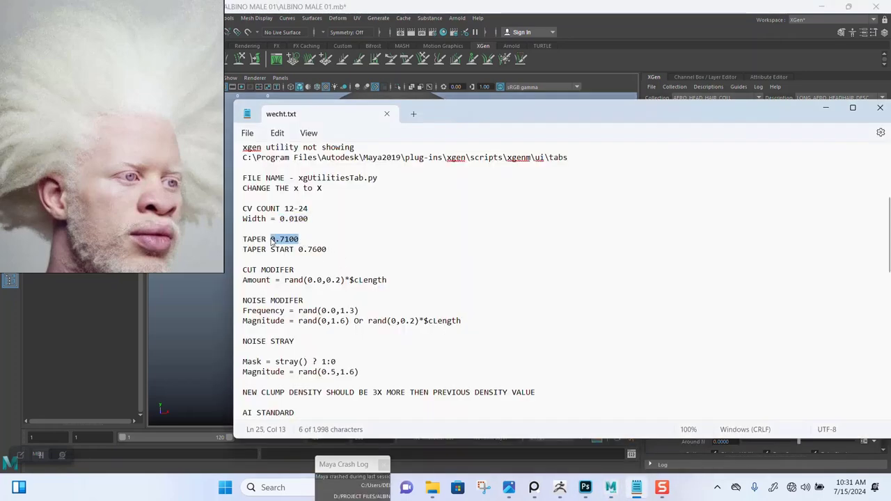
right_click(282, 239)
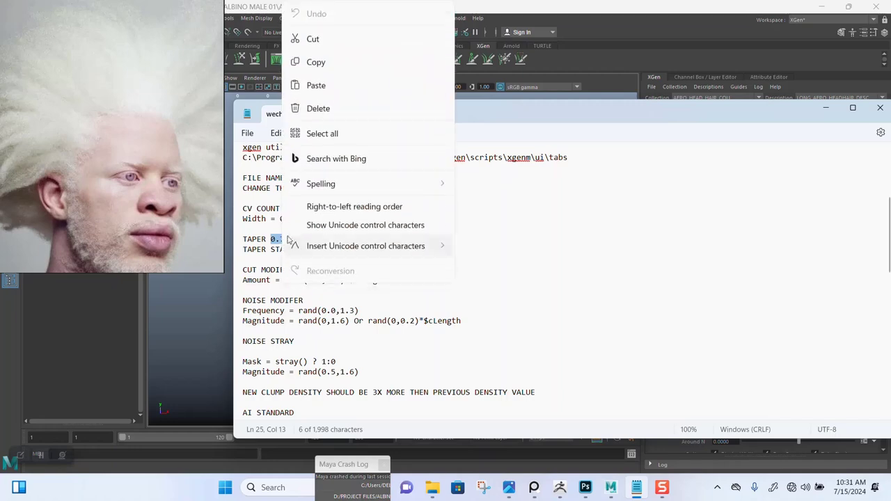
left_click(341, 66)
left_click(731, 60)
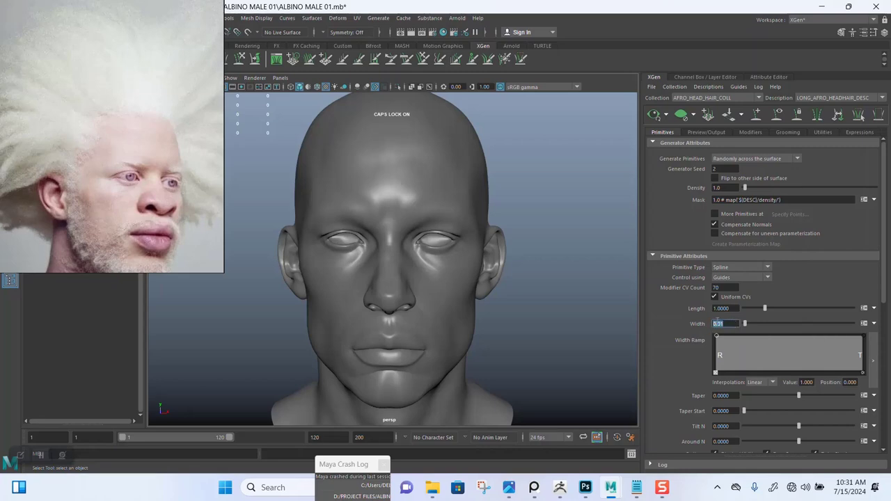
left_click(734, 395)
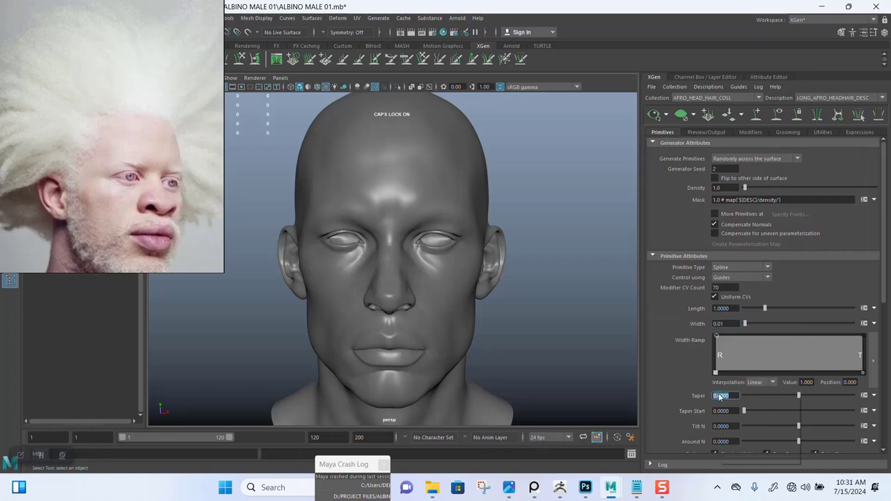
right_click(728, 395)
left_click(741, 437)
Copy the Taper Start value 0.7600 from the Notepad notes into the Maya description and raise its density to about 49.655
left_click(636, 487)
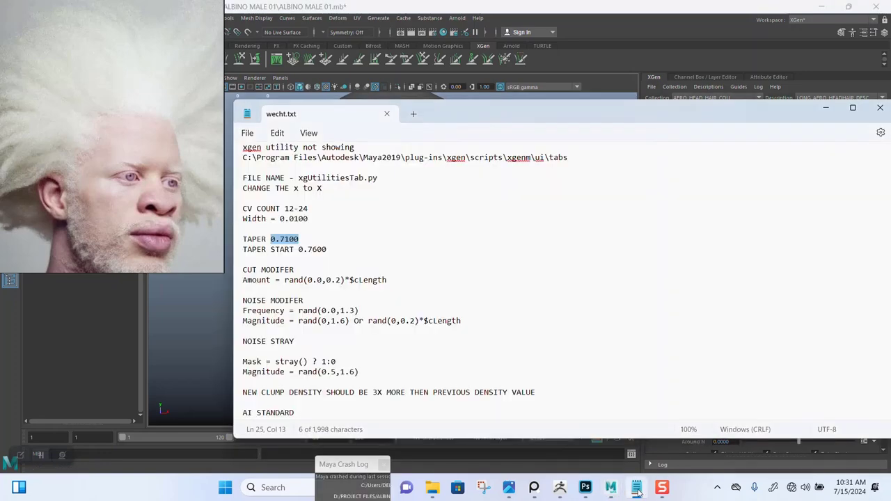
left_click_drag(327, 249, 296, 250)
right_click(309, 253)
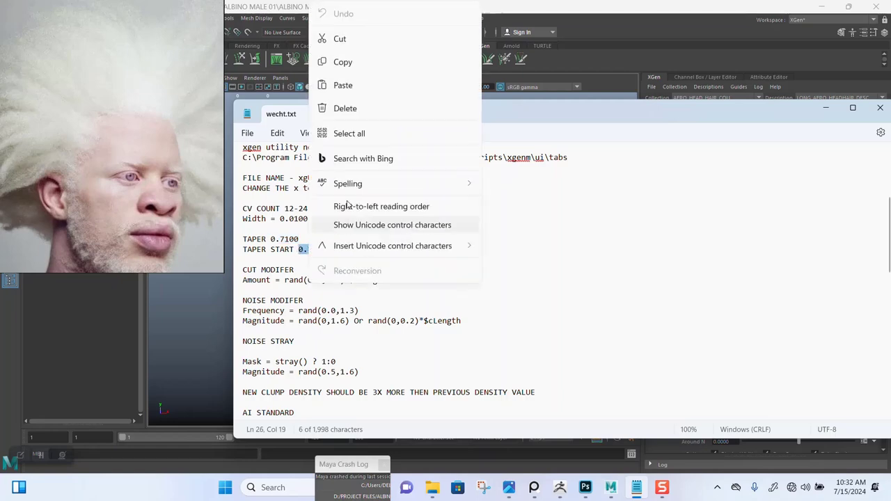
left_click(353, 63)
left_click(629, 40)
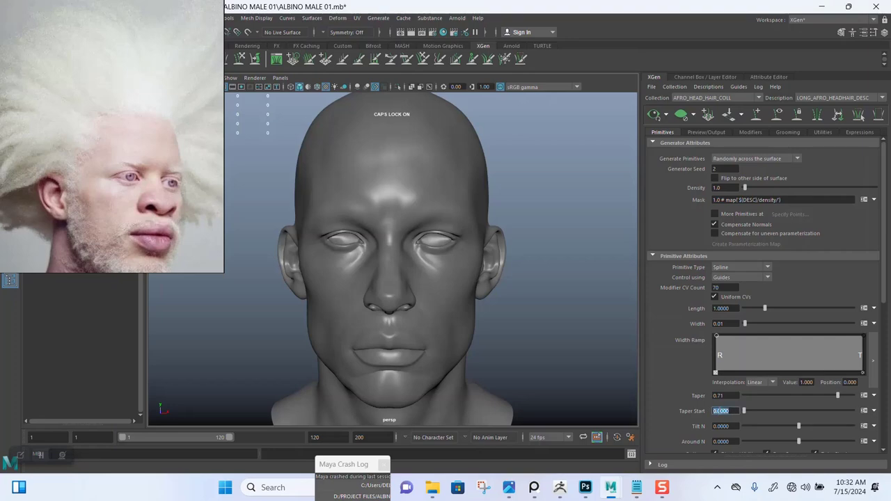
right_click(722, 411)
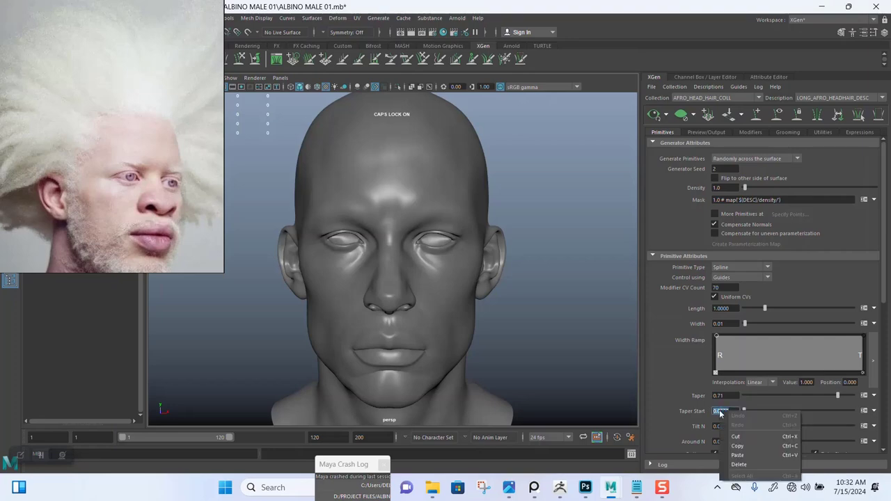
left_click(737, 455)
left_click(530, 246)
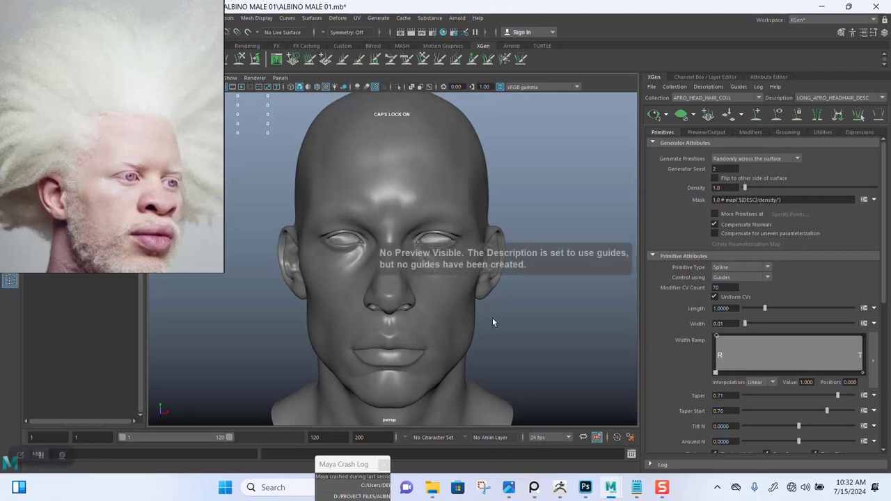
left_click_drag(749, 185, 809, 187)
left_click_drag(532, 277, 551, 294, "alt")
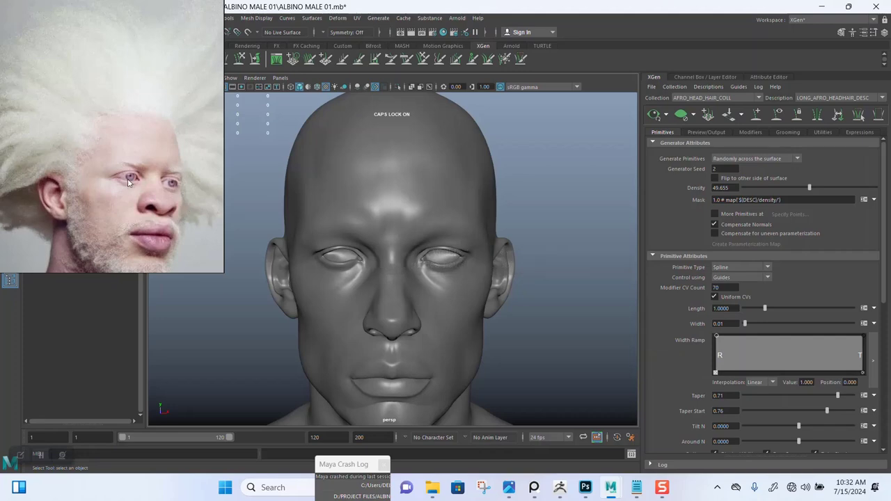
Examine the albino hair references on the reference board, including the front-view portrait with the white beard
right_click_drag(128, 181, 554, 290)
scroll(532, 308, "down", 5)
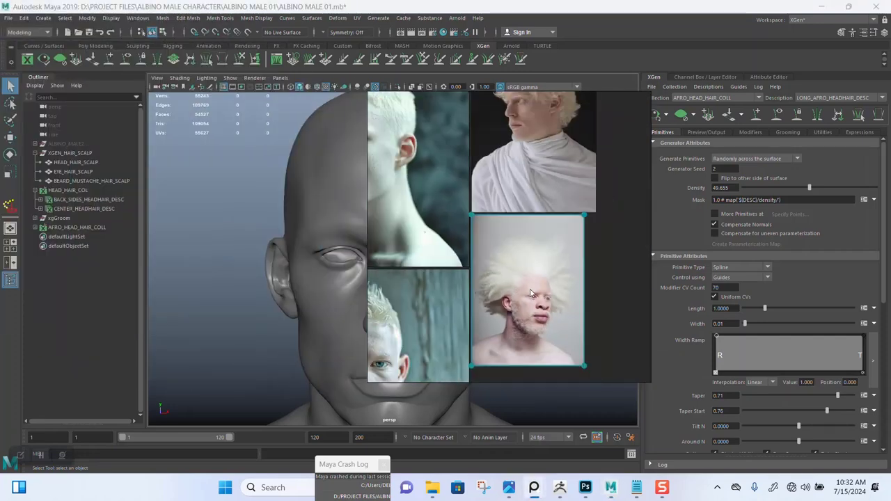
scroll(530, 293, "down", 3)
middle_click_drag(530, 293, 570, 245)
middle_click_drag(453, 275, 551, 225)
middle_click_drag(559, 302, 503, 240)
scroll(525, 284, "up", 5)
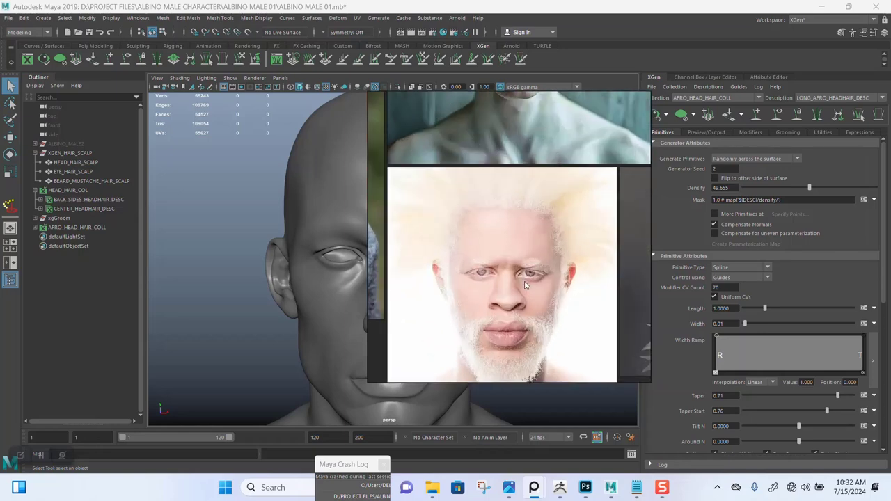
scroll(524, 280, "down", 5)
middle_click_drag(518, 272, 509, 293)
scroll(529, 304, "up", 4)
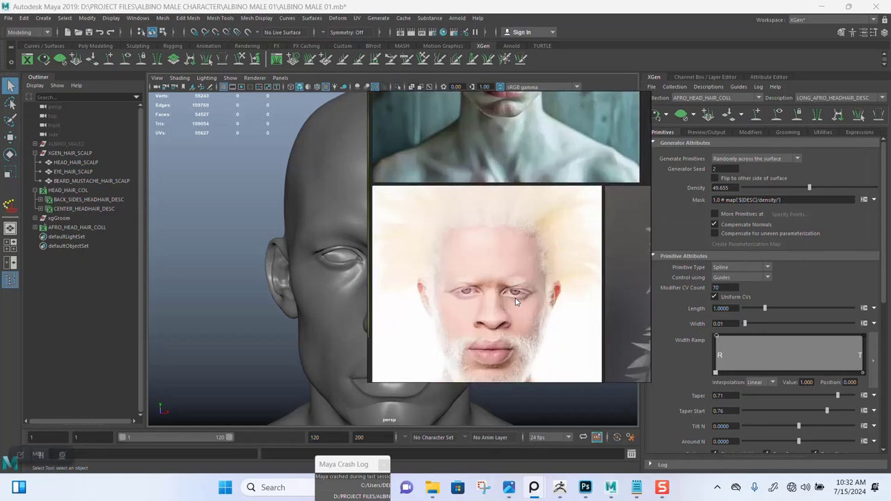
scroll(516, 301, "down", 6)
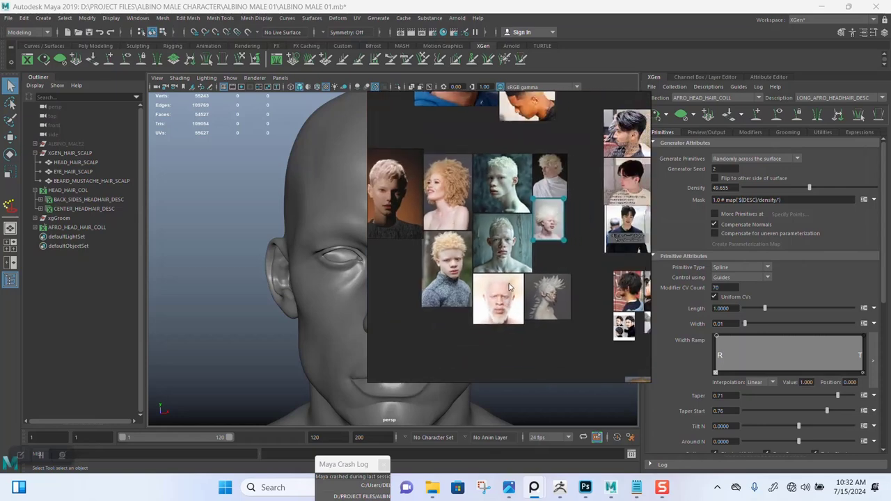
Frame the long white afro portrait on the reference board and place the board beside the head model
scroll(521, 244, "up", 6)
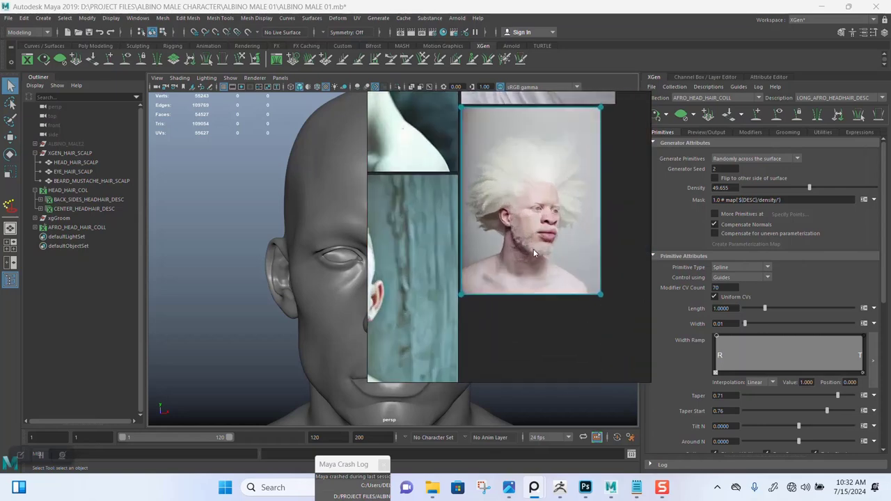
middle_click_drag(528, 232, 511, 305)
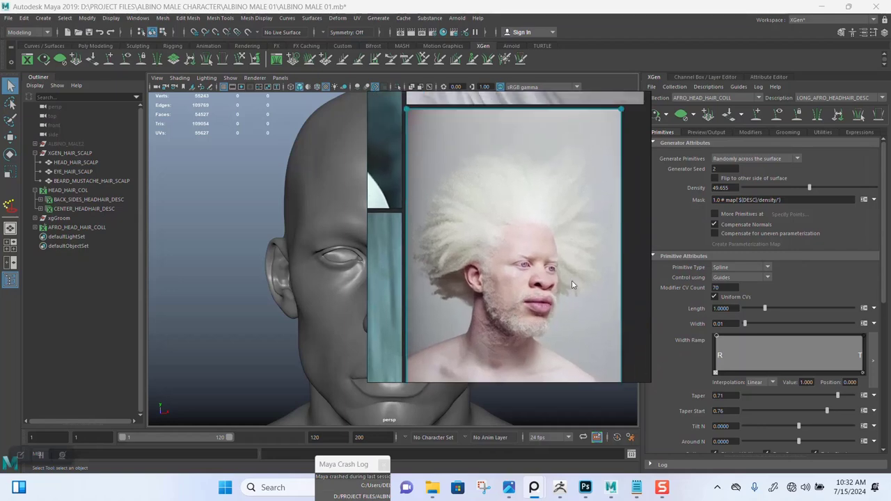
right_click_drag(573, 284, 511, 270)
left_click_drag(510, 269, 779, 233)
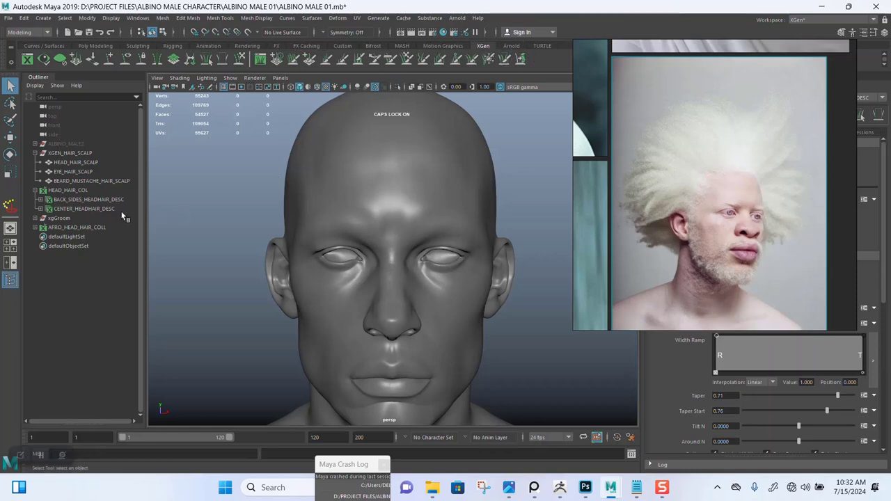
Place two guides side by side on the front part of the scalp with the Add or Move Guides tool
left_click_drag(215, 224, 280, 225, "alt")
left_click(337, 173)
left_click_drag(337, 173, 202, 224, "alt")
left_click(203, 225)
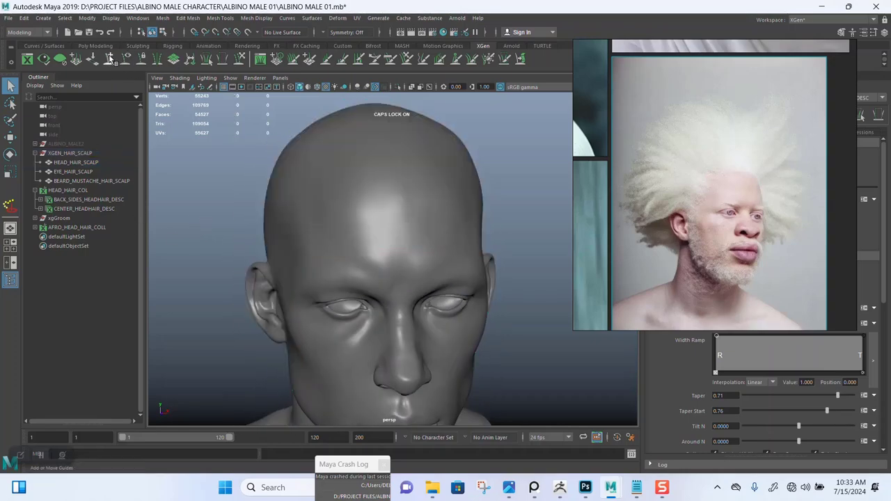
left_click(110, 60)
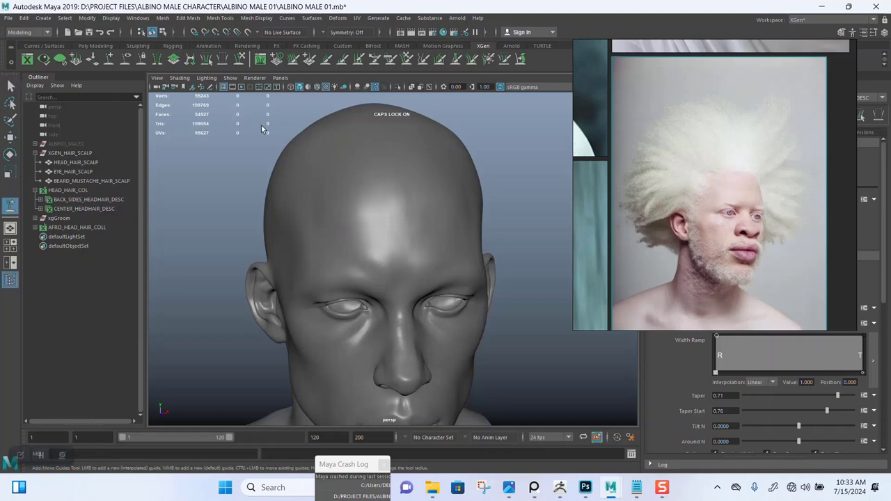
middle_click_drag(428, 153, 438, 197, "alt")
left_click_drag(491, 166, 479, 167, "alt")
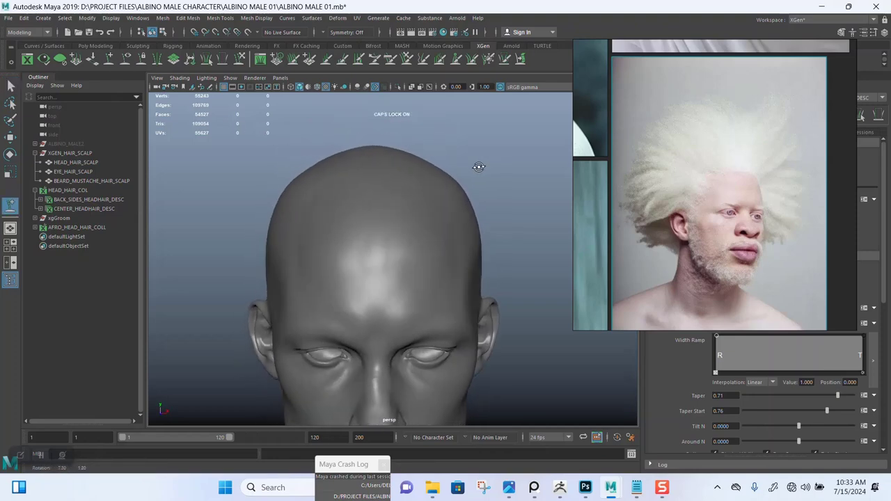
right_click_drag(511, 167, 488, 167, "alt")
left_click_drag(457, 193, 493, 178, "alt")
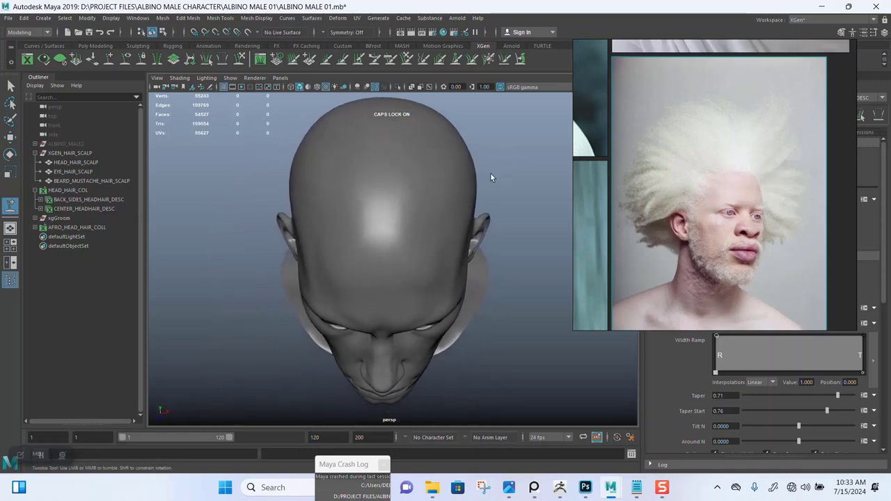
left_click_drag(450, 215, 467, 233, "alt")
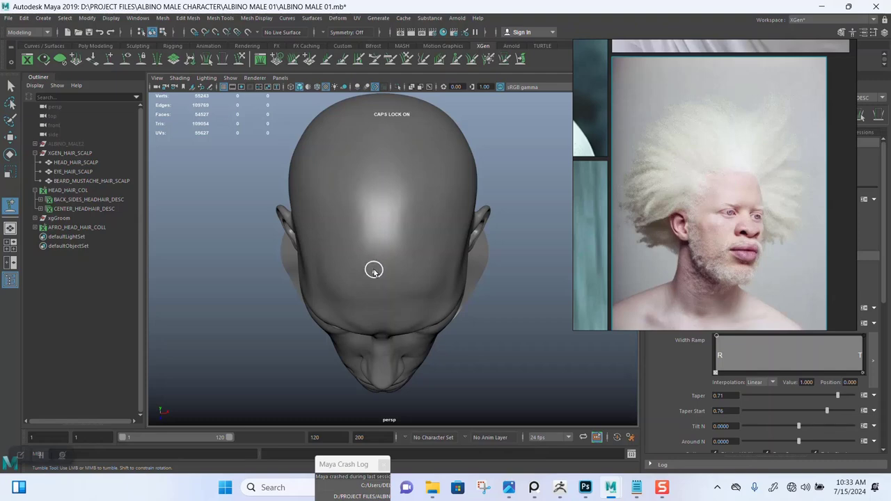
left_click(487, 235)
left_click_drag(487, 235, 442, 275, "alt")
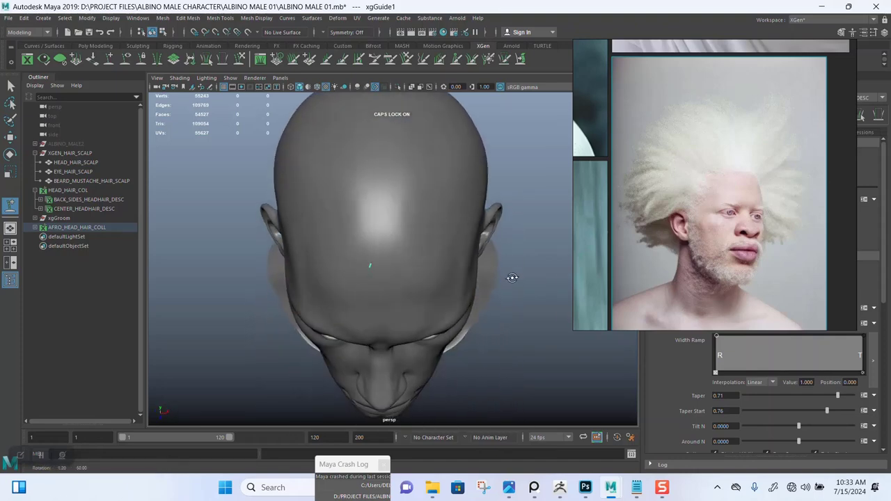
left_click(411, 263)
mouse_move(526, 273)
left_mouse_down("alt")
mouse_move(527, 248)
mouse_move(516, 258)
left_mouse_up("alt")
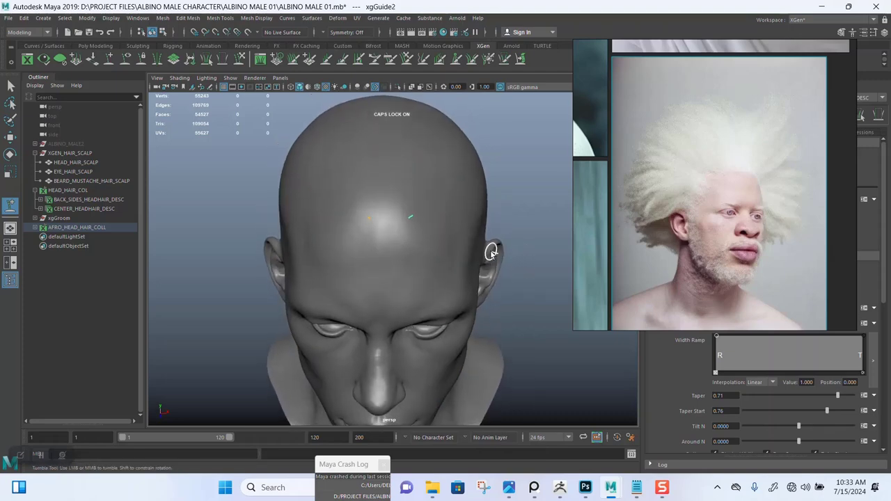
Select both new scalp guides and scale them up uniformly to long afro hair length
key("w")
key("q")
left_click_drag(517, 223, 499, 151, "alt")
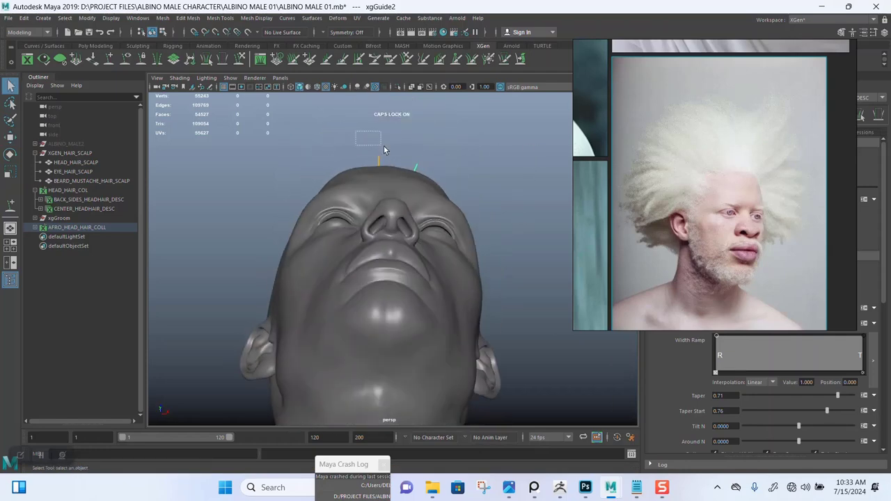
left_click_drag(384, 148, 385, 149)
left_click_drag(487, 166, 499, 201, "alt")
key("r")
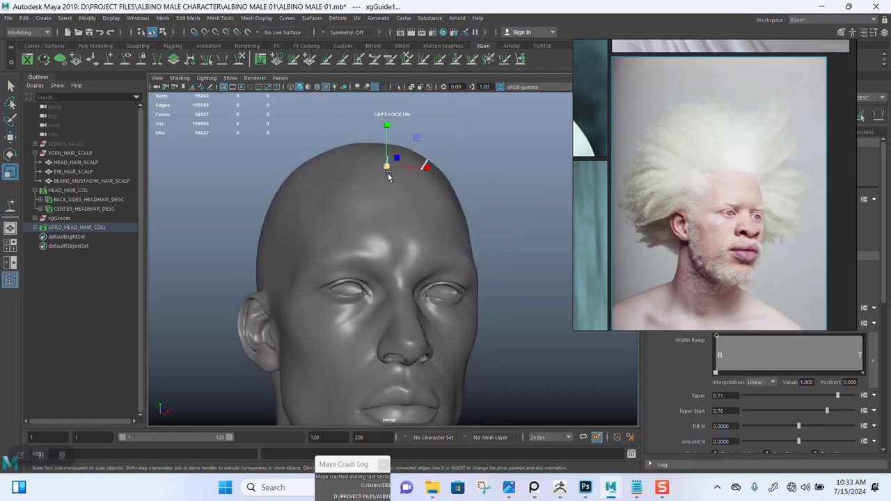
left_click_drag(386, 168, 501, 209)
scroll(506, 255, "down", 3)
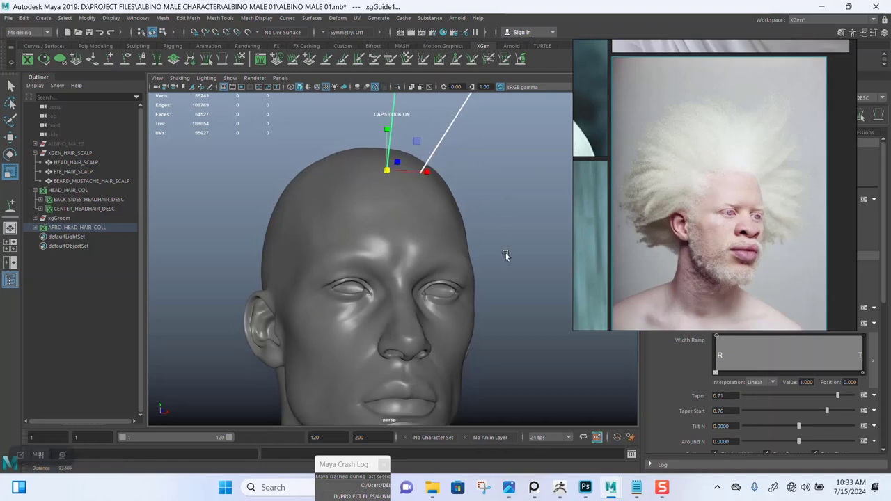
Rotate the two front scalp guides back so they stand more upright above the forehead
left_click_drag(507, 254, 442, 248, "alt")
key("e")
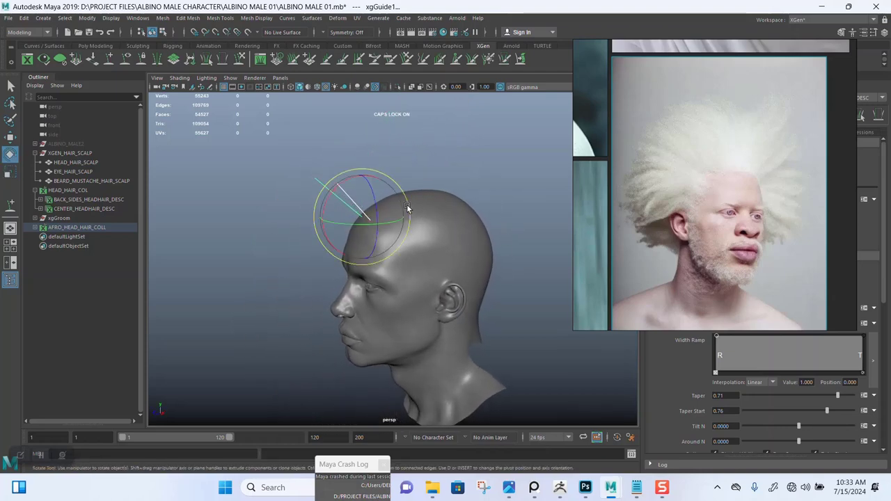
left_click_drag(407, 200, 494, 198)
left_click(493, 195)
scroll(491, 203, "down", 3)
mouse_move(480, 240)
left_mouse_down("alt")
mouse_move(501, 234)
mouse_move(480, 242)
left_mouse_up("alt")
scroll(478, 242, "up", 3)
middle_click_drag(485, 196, 483, 223, "alt")
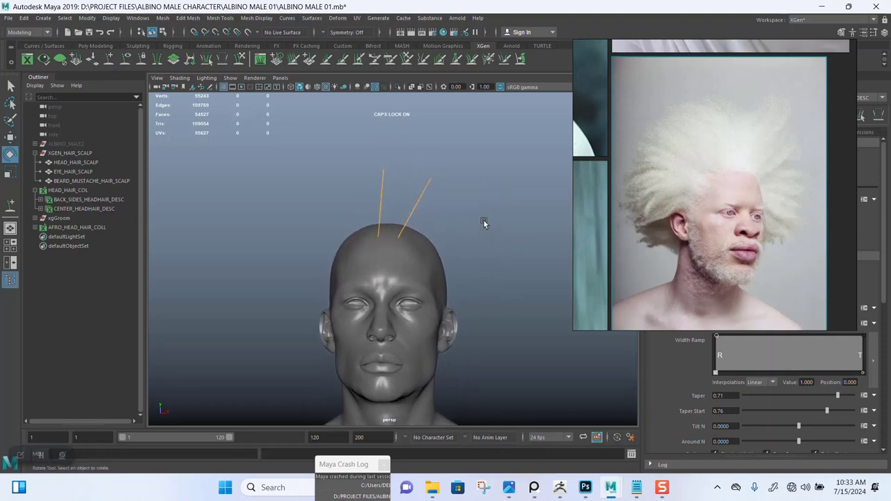
Reselect both front scalp guides and scale them up uniformly to lengthen them
left_click_drag(449, 208, 432, 207, "alt")
left_click_drag(350, 167, 445, 213)
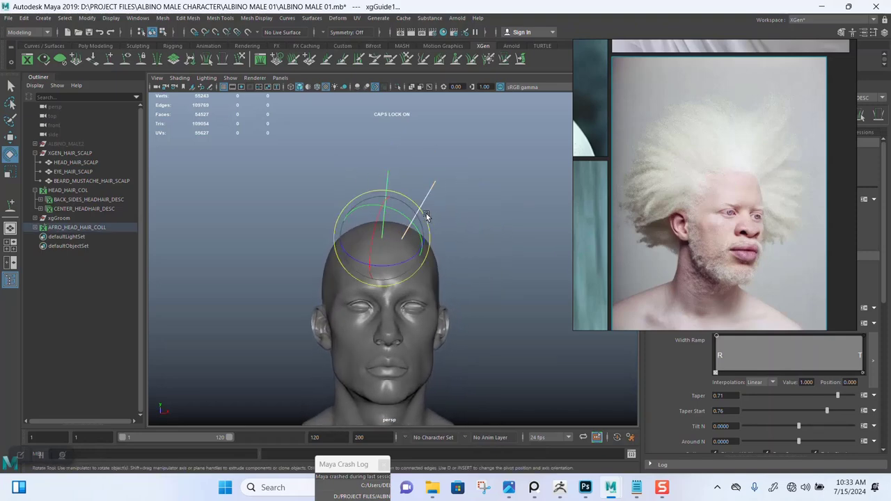
key("r")
mouse_move(392, 241)
left_mouse_down()
mouse_move(403, 245)
mouse_move(394, 241)
left_mouse_up()
scroll(481, 193, "down", 3)
left_click_drag(481, 193, 484, 230, "alt")
left_click(487, 230)
right_click_drag(455, 240, 480, 291, "alt")
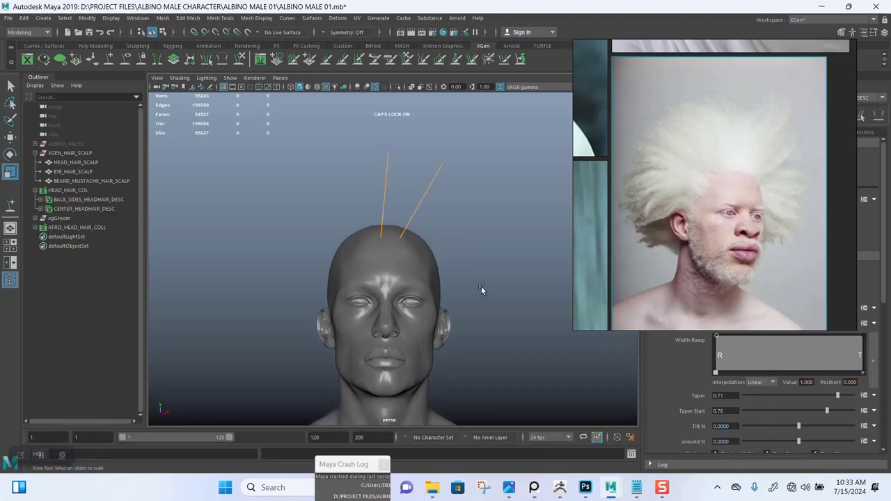
Place a guide on the side of the scalp behind the two front guides with the Add or Move Guides tool
left_click_drag(464, 277, 424, 188, "alt")
left_click(430, 195)
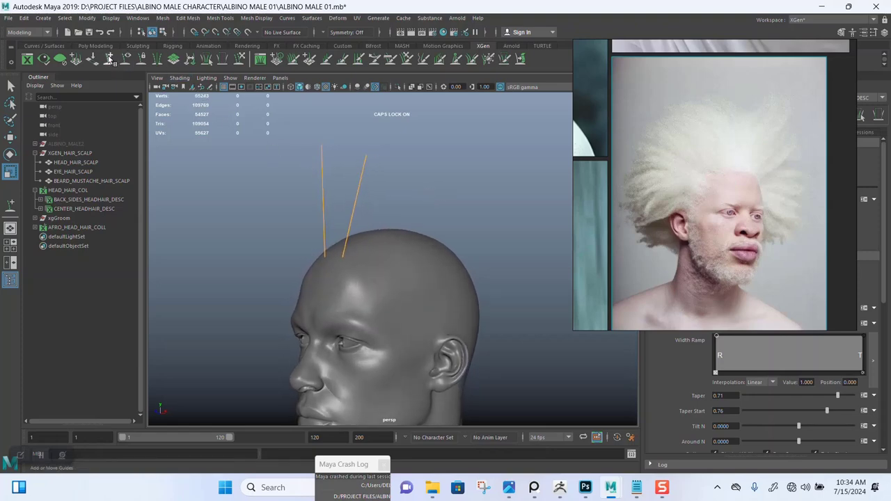
key("y")
mouse_move(385, 219)
left_mouse_down("alt")
mouse_move(454, 219)
mouse_move(423, 180)
mouse_move(465, 231)
mouse_move(380, 261)
mouse_move(490, 213)
mouse_move(469, 243)
mouse_move(394, 167)
mouse_move(288, 239)
mouse_move(272, 221)
mouse_move(393, 220)
left_mouse_up("alt")
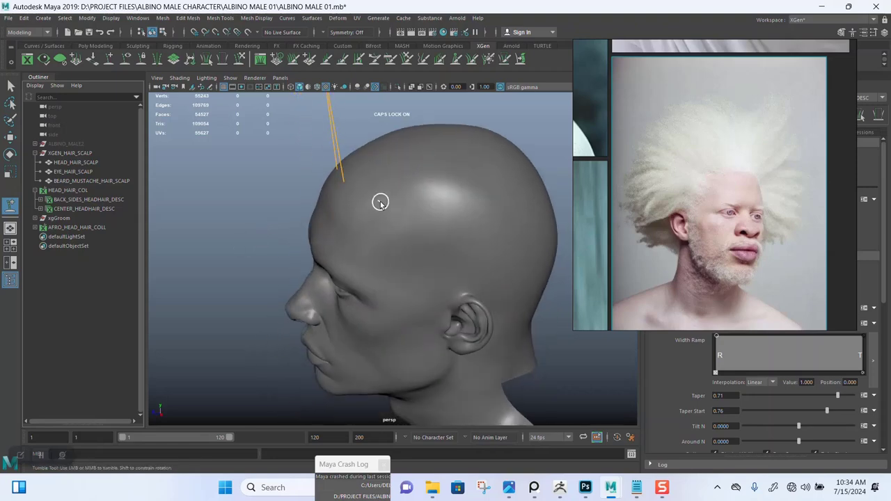
left_click(387, 237)
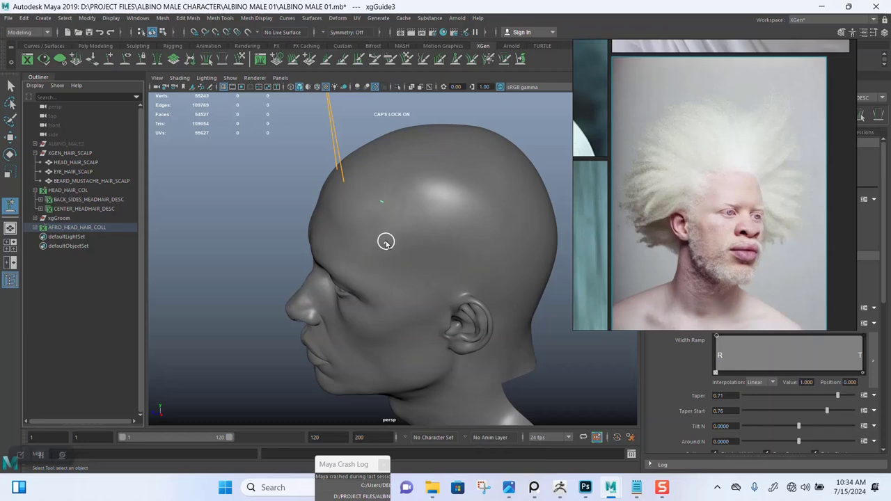
In the side view, add guides in a row down the hairline from the upper forehead to the temple
left_click_drag(259, 282, 257, 244, "alt")
key("space")
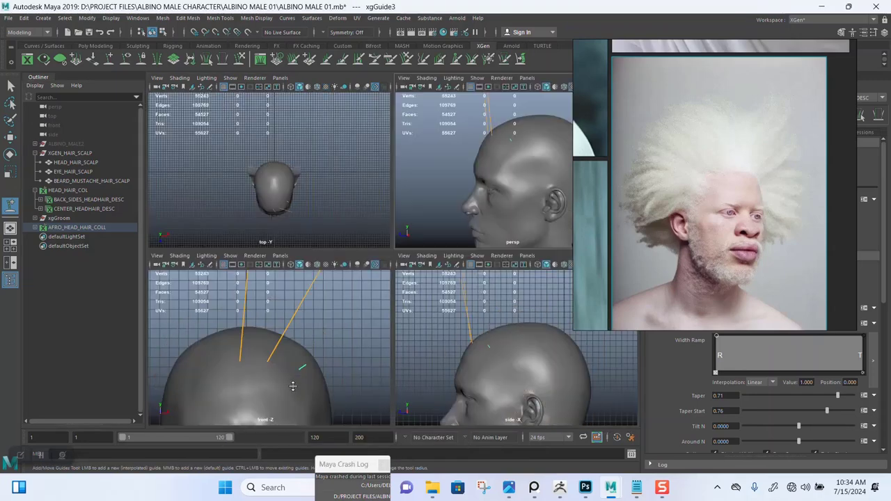
key("space")
middle_click_drag(437, 359, 420, 304, "alt")
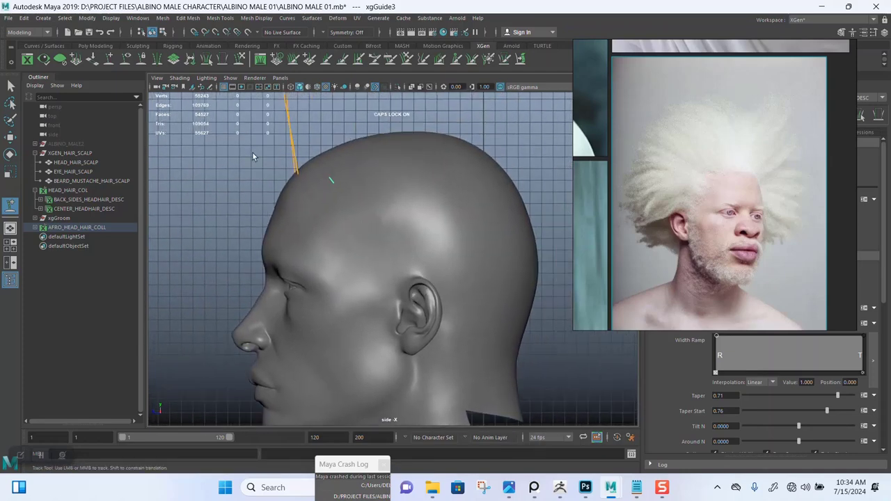
left_click(334, 208)
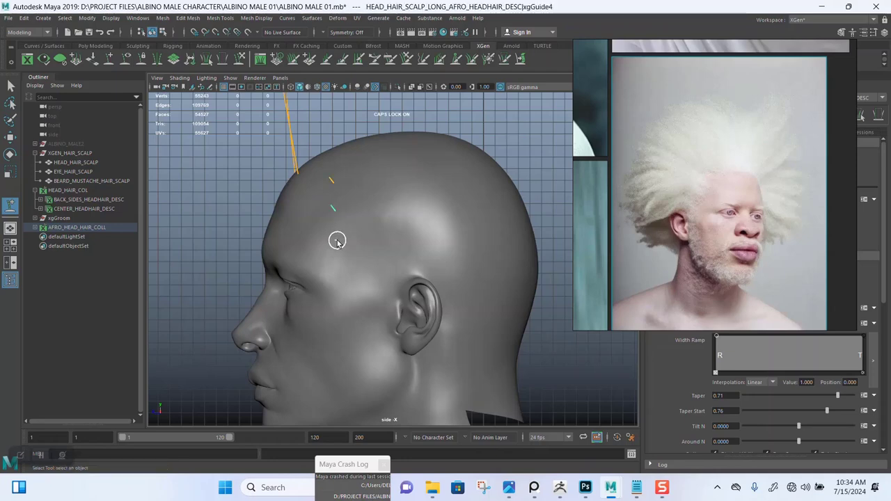
left_click(369, 267)
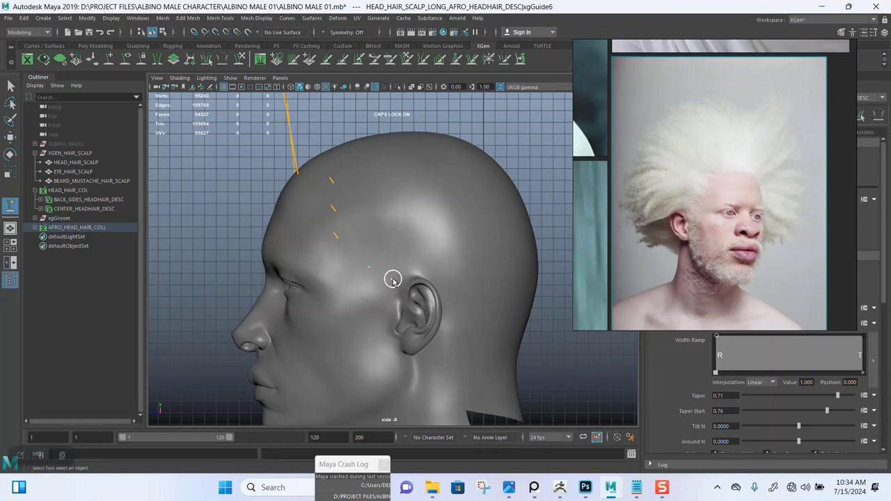
Continue the guides along the hairline over the top of the ear and down behind it towards the nape
left_click(394, 277)
left_click(440, 275)
left_click(460, 315)
left_click(452, 296)
In the top view, add guides across the top and crown on the same half of the scalp
key("space")
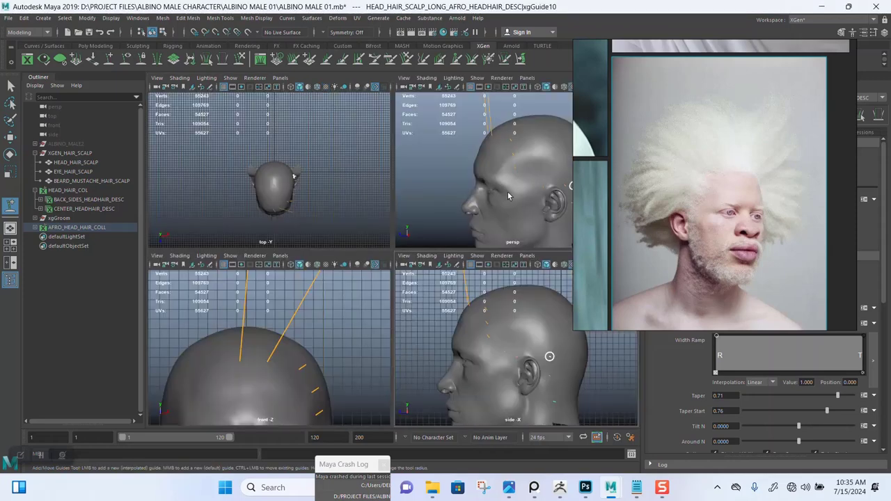
key("space")
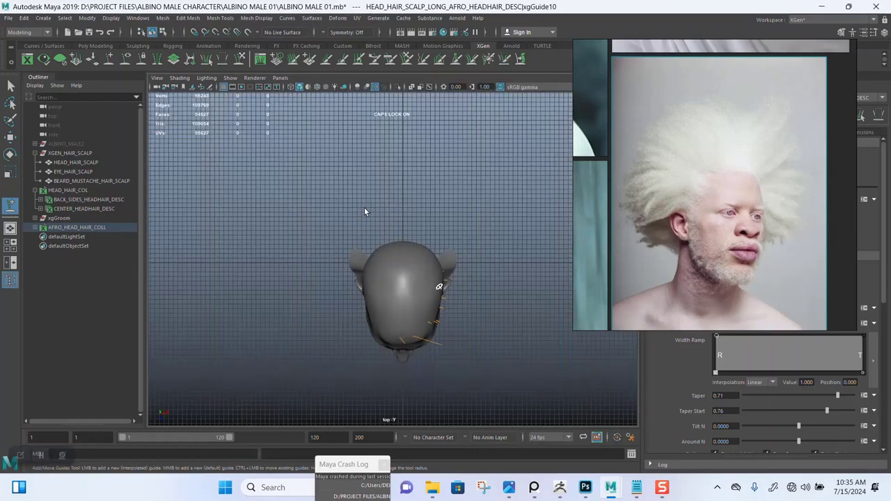
scroll(390, 250, "up", 5)
scroll(381, 262, "up", 2)
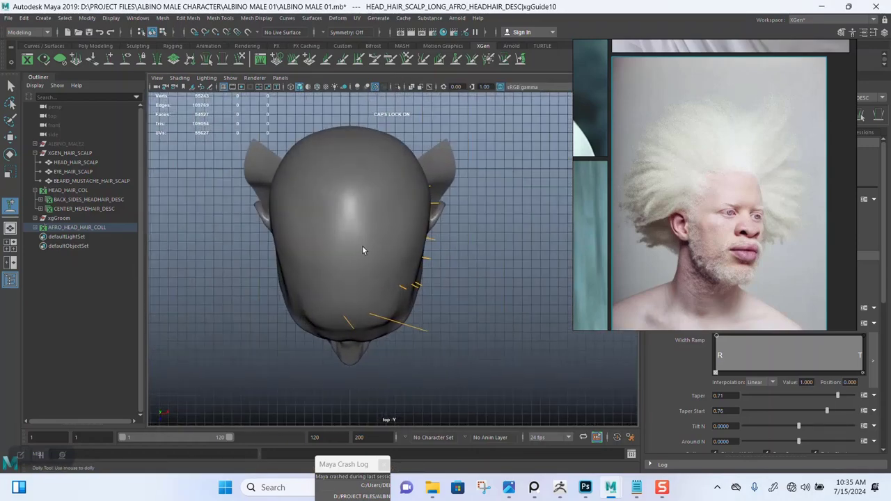
middle_click_drag(362, 255, 392, 272, "alt")
right_click_drag(425, 271, 412, 323, "alt")
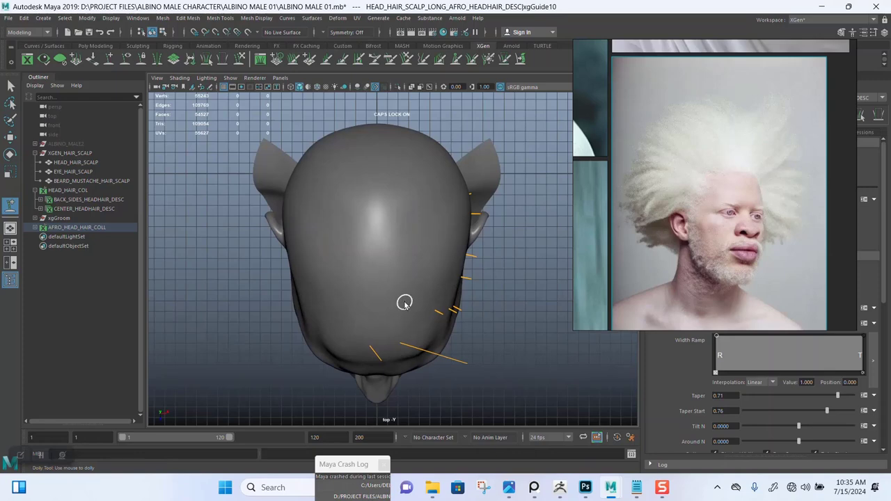
left_click(406, 259)
In the perspective view, add guides down the back of the head to the nape
key("space")
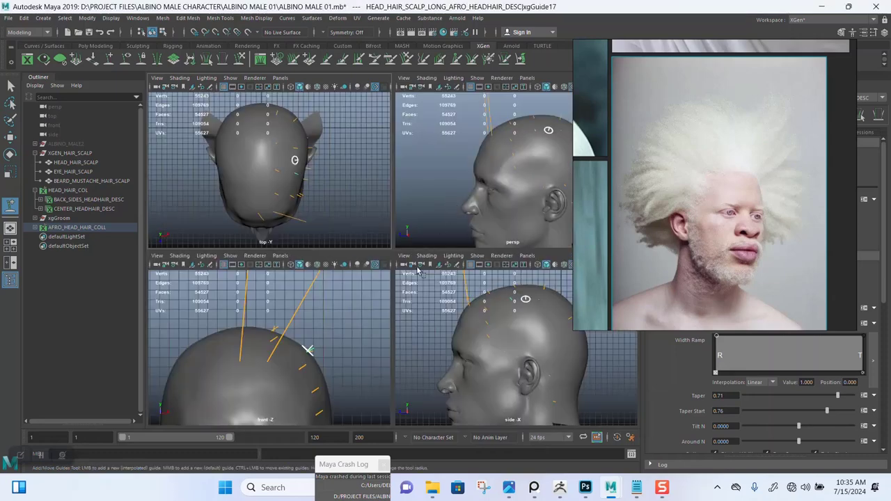
key("space")
left_click_drag(454, 258, 472, 245, "alt")
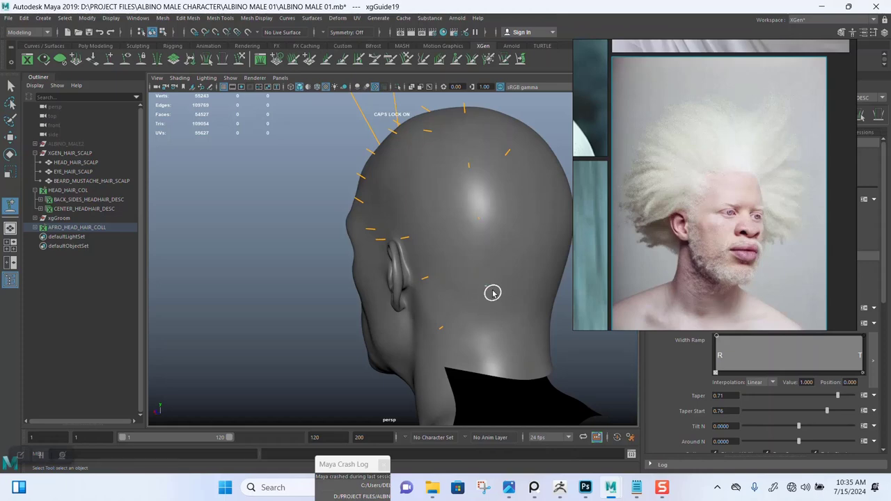
left_click(485, 260)
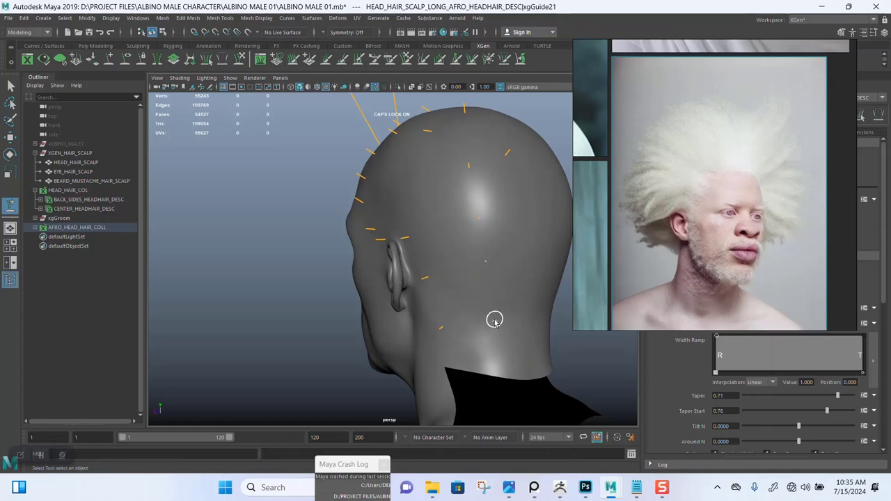
Fill the gaps on the side of the scalp above and behind the ear with guides, undoing the last misplaced one
left_click_drag(445, 243, 415, 232, "alt")
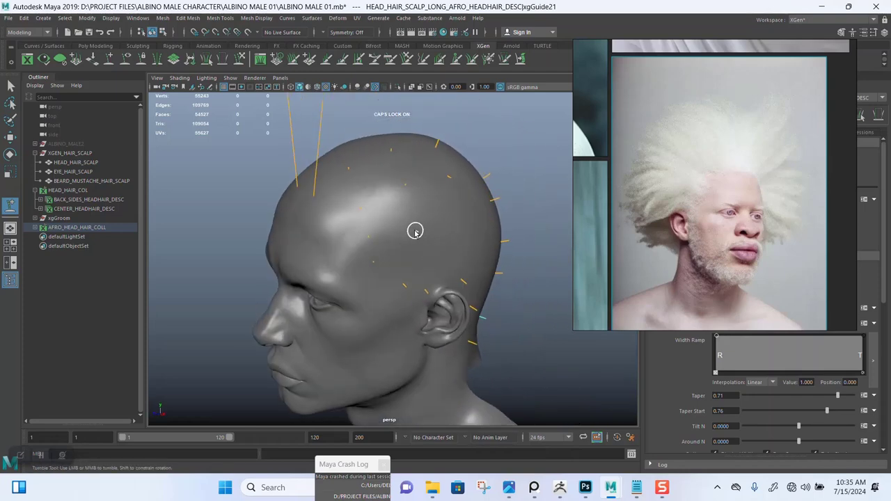
left_click(463, 234)
left_click_drag(491, 241, 458, 243, "alt")
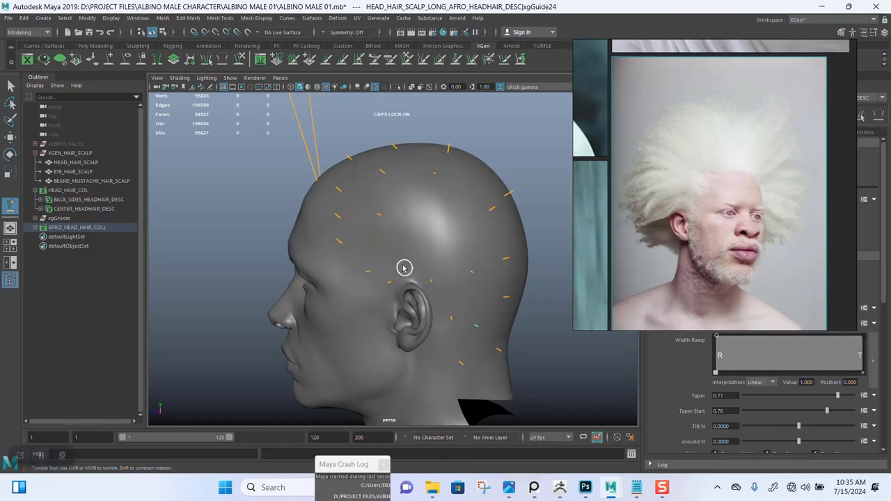
left_click(403, 268)
left_click_drag(404, 268, 433, 283, "alt")
left_click(459, 252)
key("ctrl+z")
Add more guides in the gaps between the existing ones on the upper side and crown of the scalp
left_click_drag(461, 245, 413, 255, "alt")
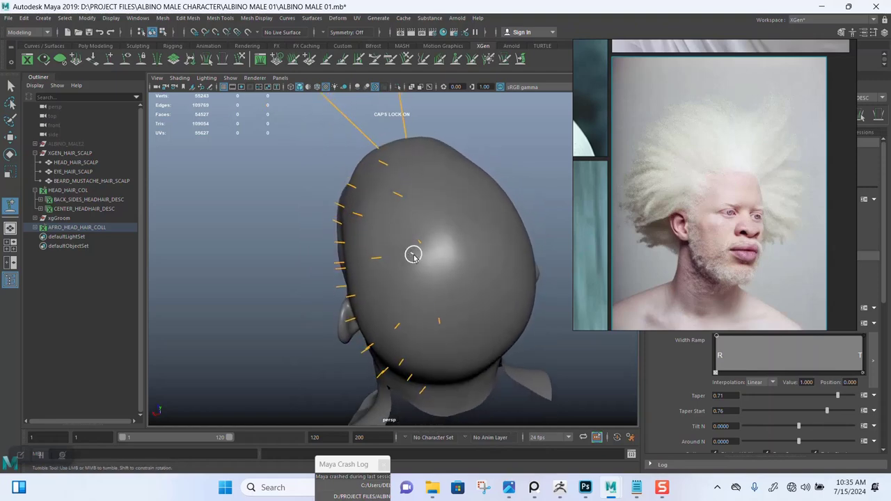
left_click(407, 289)
left_click(376, 189)
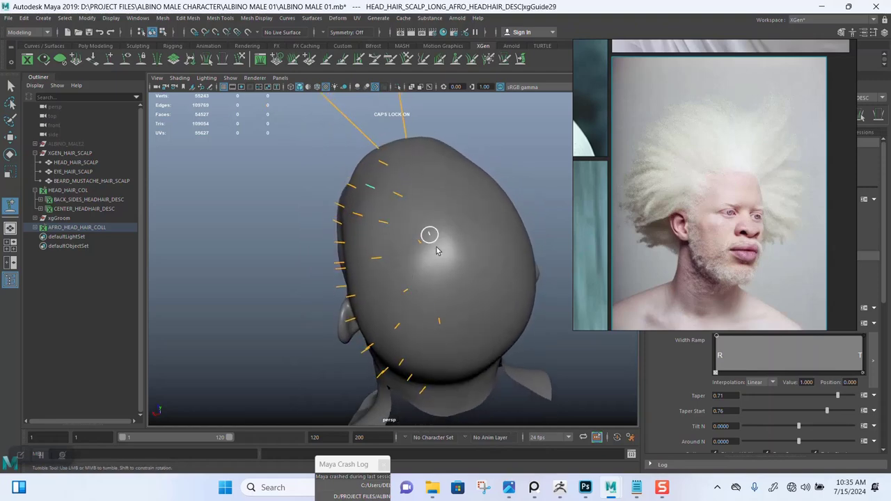
Select all the short new guides on the side and back of the scalp and scale them up uniformly
scroll(431, 231, "down", 3)
left_click_drag(436, 218, 451, 190, "alt")
right_click_drag(451, 188, 432, 242, "alt")
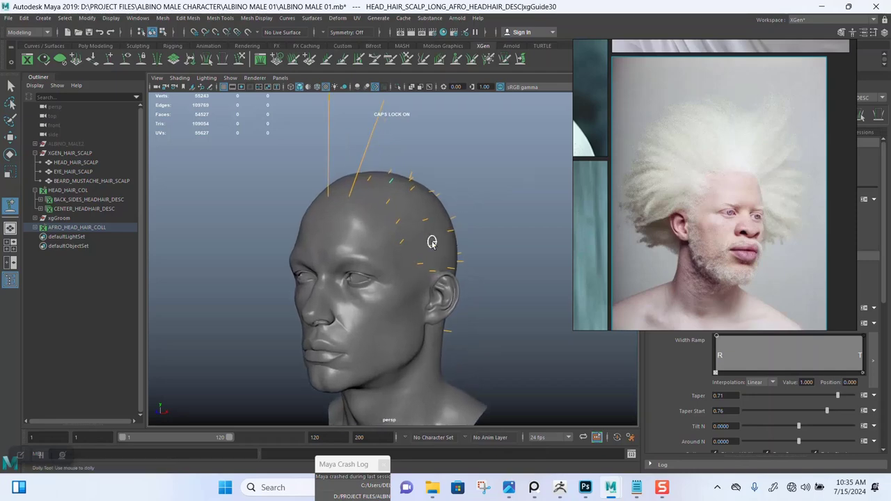
key("q")
left_click_drag(406, 203, 487, 344, "alt")
left_click_drag(504, 388, 348, 146)
middle_click_drag(440, 144, 422, 250, "alt")
left_click_drag(422, 250, 431, 240, "alt")
left_click_drag(301, 187, 430, 238)
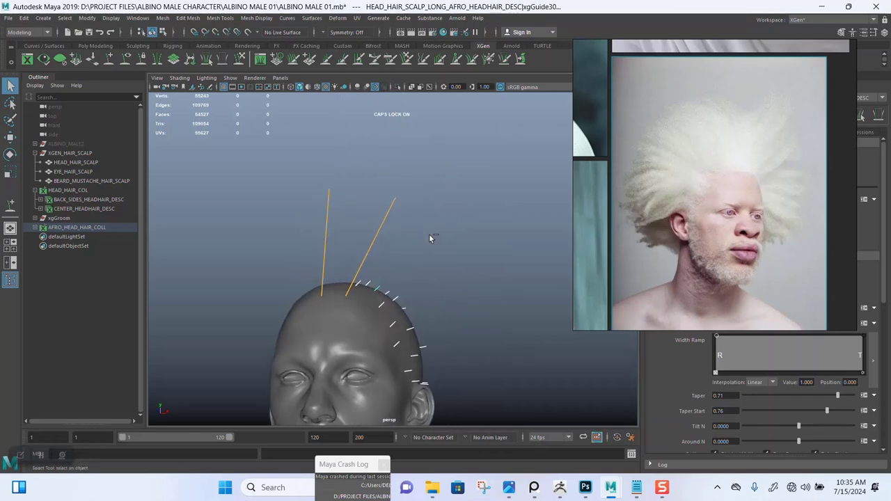
key("r")
left_click_drag(375, 295, 499, 272)
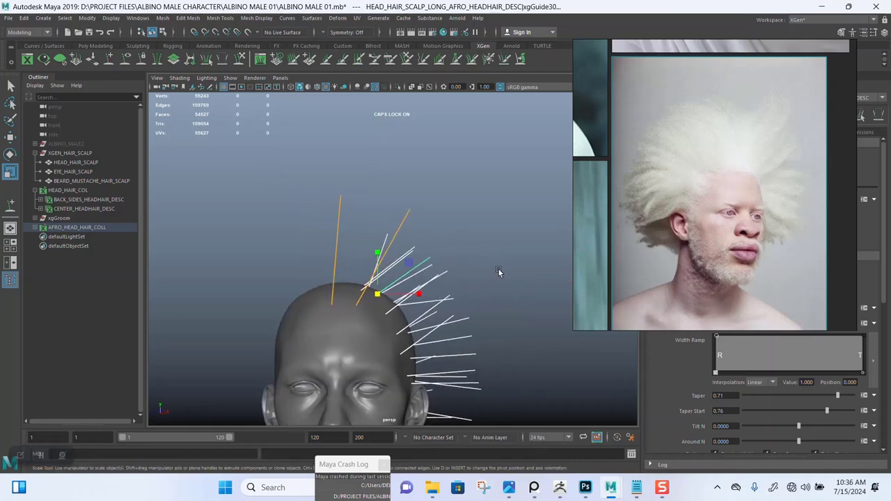
Scale the selected side and back guides up further towards the length of the front guides
right_click_drag(468, 289, 443, 260, "alt")
middle_click_drag(443, 261, 447, 202, "alt")
right_click_drag(447, 202, 439, 289, "alt")
left_click_drag(439, 288, 420, 266, "alt")
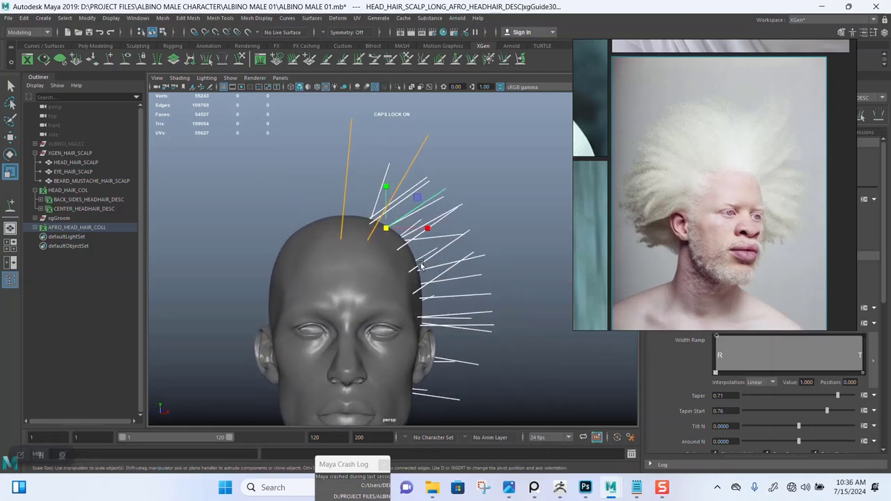
left_click_drag(387, 230, 407, 236)
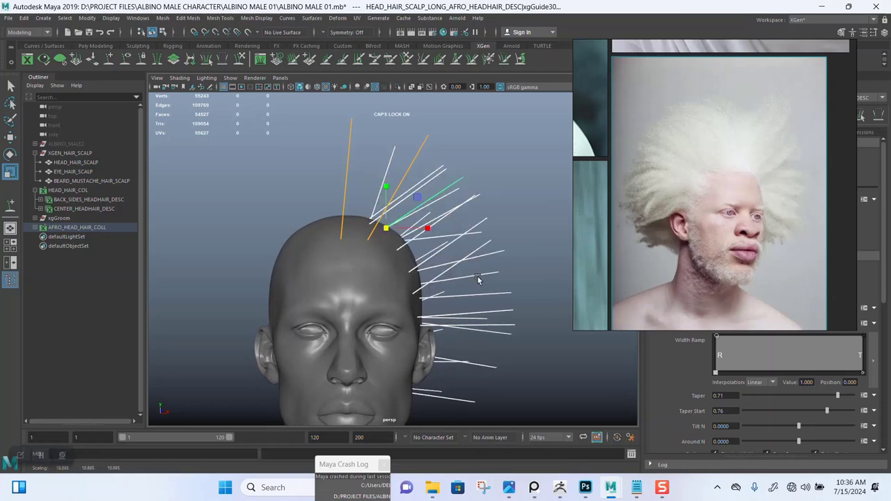
Rotate the selected side and back guides upward so they lift away from the head, keeping them selected
left_click_drag(479, 279, 401, 195, "alt")
key("e")
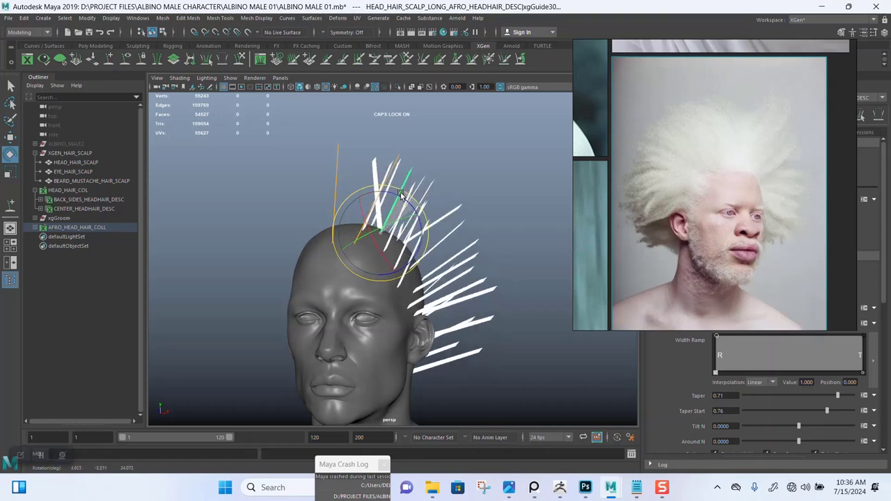
left_click_drag(489, 243, 507, 219, "alt")
left_click(527, 167)
left_click_drag(526, 167, 469, 193, "alt")
left_click(466, 205)
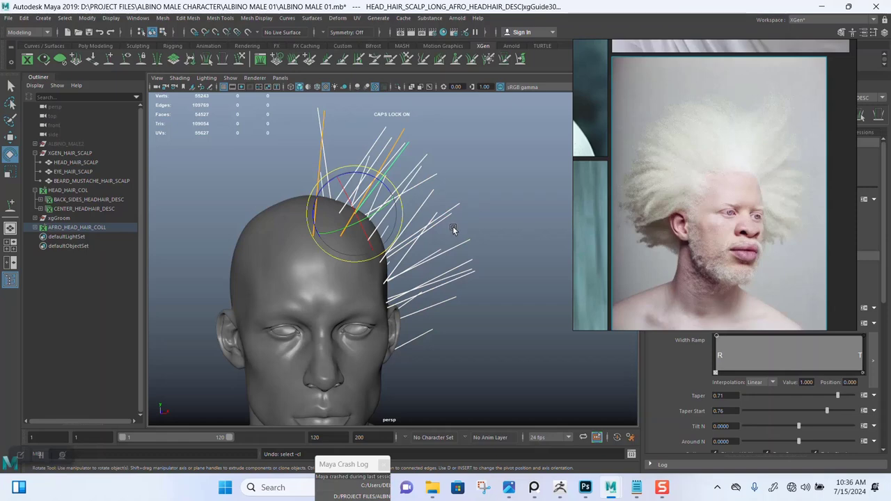
Rotate the selected guides again as seen from the side to adjust their backward sweep, and clear the selection
left_click_drag(449, 247, 355, 233, "alt")
left_click_drag(477, 253, 425, 257, "alt")
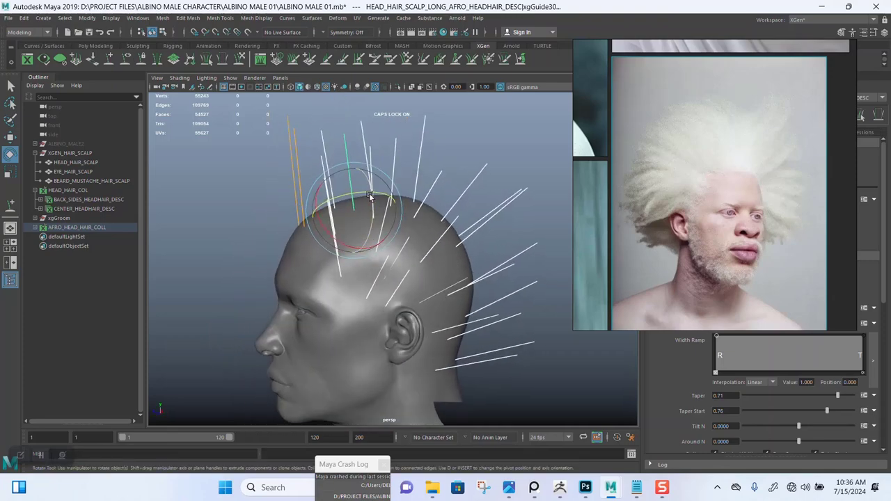
left_click_drag(369, 196, 427, 219)
left_click(498, 257)
left_click(474, 314)
left_click(504, 323)
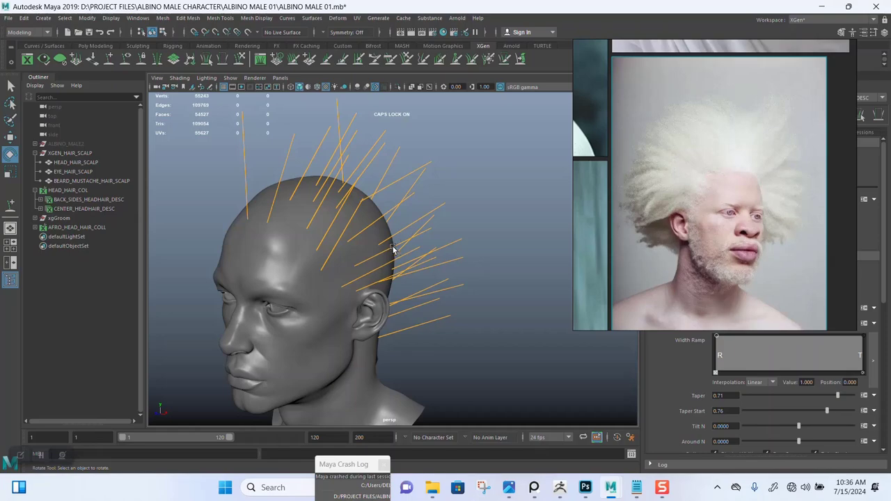
Rotate individual guides behind the ear and on the back of the scalp to even out their spread
left_click_drag(393, 250, 481, 274, "alt")
left_click(480, 271)
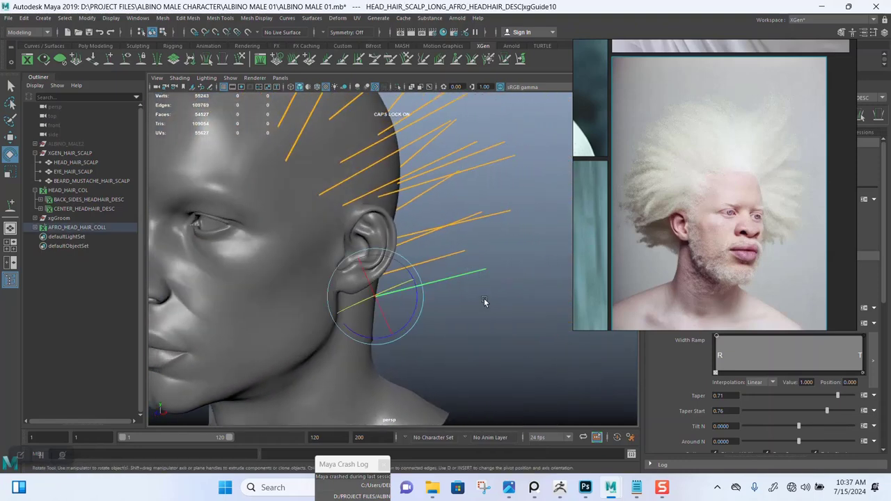
key("r")
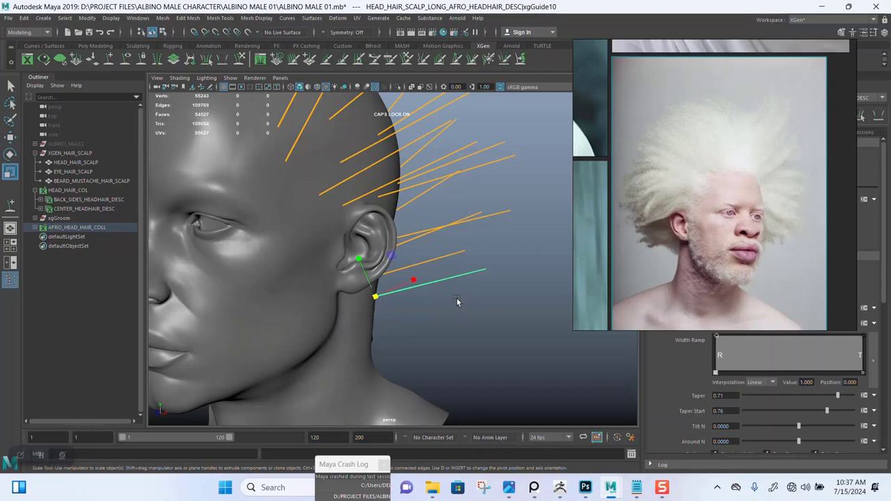
key("e")
left_click_drag(459, 308, 393, 288, "alt")
left_click_drag(464, 288, 376, 227, "alt")
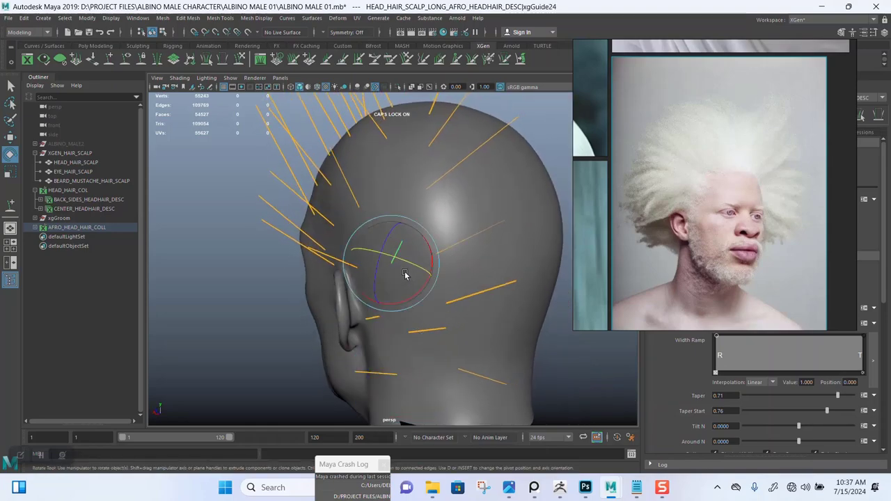
left_click_drag(404, 268, 512, 241)
Rotate the guides on top of the scalp near the centre line so they fan gradually from upright to outward
left_click_drag(456, 234, 360, 151, "alt")
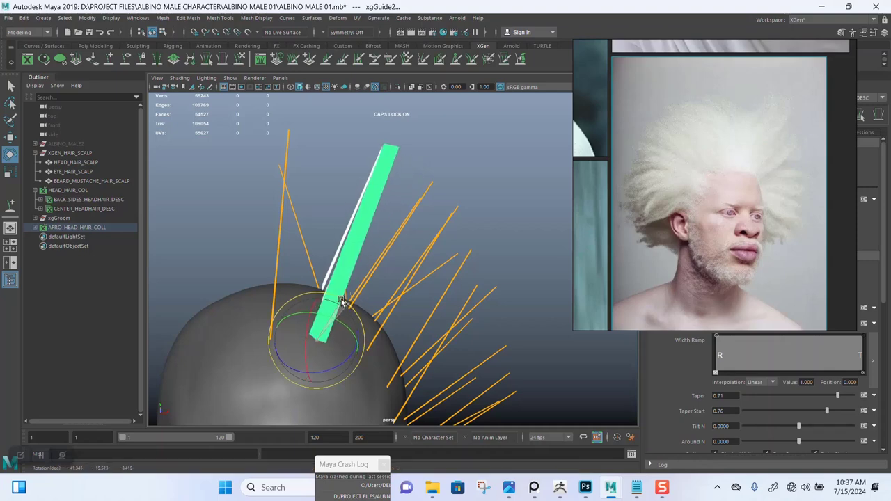
left_click_drag(339, 300, 419, 144, "alt")
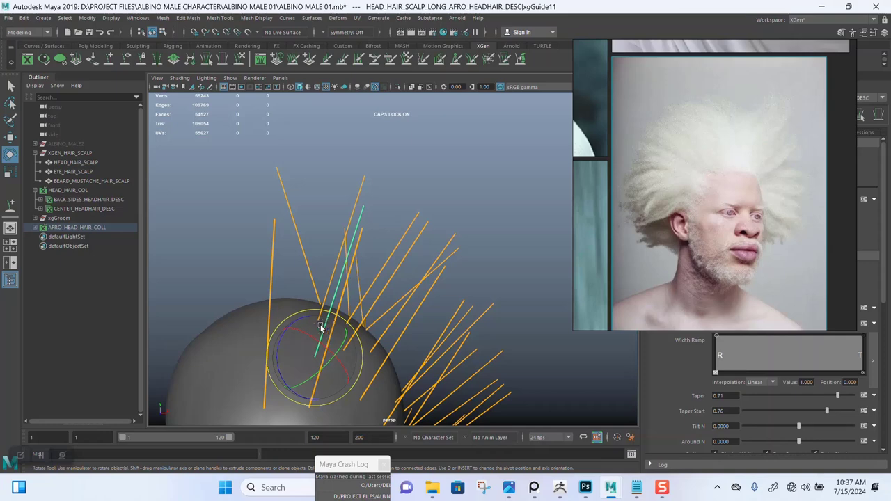
left_click_drag(320, 327, 366, 254, "alt")
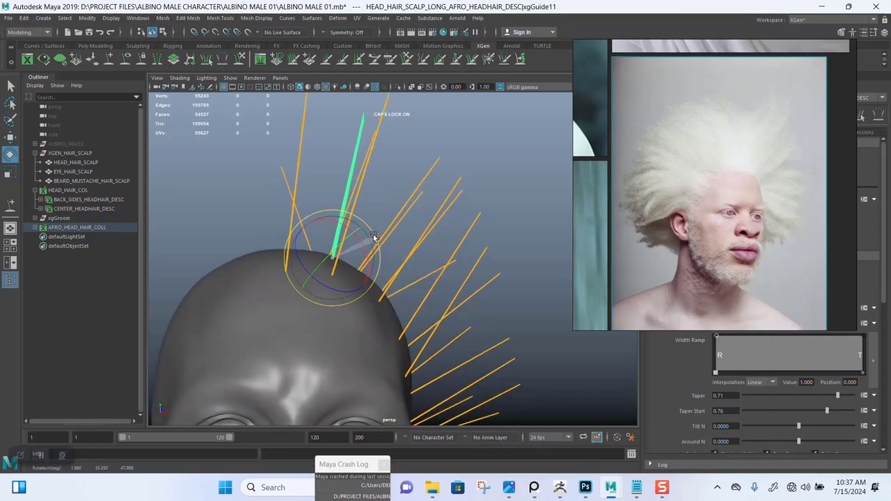
Rotate the guides behind the ear and at the nape so they point backward and angle progressively downward
mouse_move(405, 215)
left_mouse_down("alt")
mouse_move(434, 225)
mouse_move(397, 203)
mouse_move(442, 195)
mouse_move(418, 206)
mouse_move(378, 205)
mouse_move(376, 116)
mouse_move(445, 192)
mouse_move(476, 190)
mouse_move(461, 221)
mouse_move(480, 209)
mouse_move(447, 214)
mouse_move(422, 194)
mouse_move(506, 211)
mouse_move(478, 215)
mouse_move(431, 246)
mouse_move(391, 238)
mouse_move(452, 186)
mouse_move(494, 211)
mouse_move(497, 199)
mouse_move(479, 233)
mouse_move(438, 235)
mouse_move(342, 208)
mouse_move(451, 223)
mouse_move(438, 209)
mouse_move(413, 209)
mouse_move(415, 241)
mouse_move(470, 241)
mouse_move(492, 278)
mouse_move(465, 285)
mouse_move(451, 377)
left_mouse_up("alt")
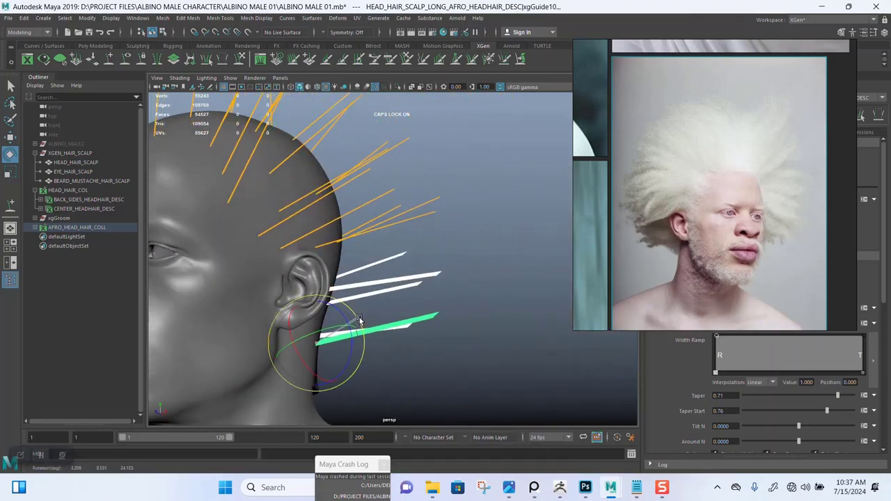
left_click_drag(359, 329, 401, 252, "alt")
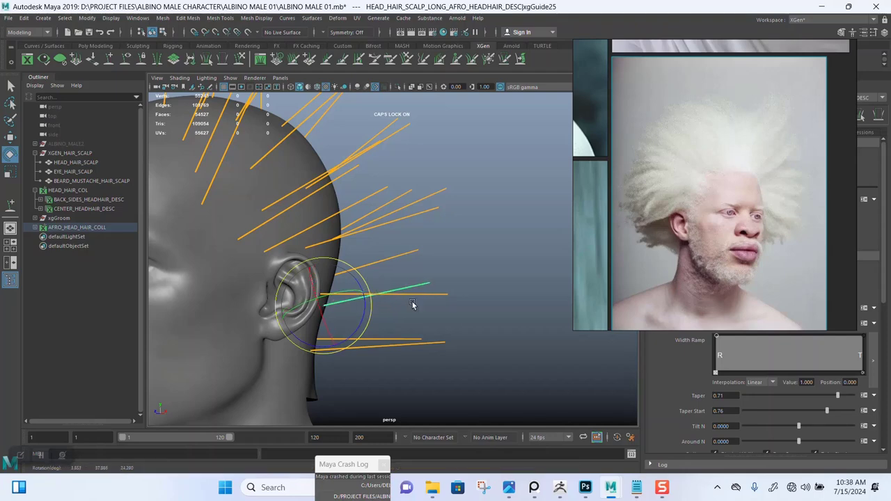
left_click_drag(412, 304, 451, 330, "alt")
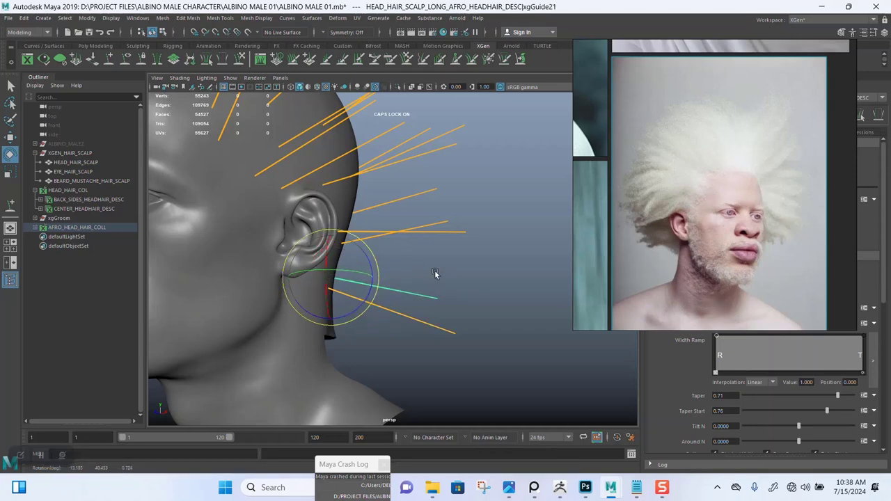
left_click_drag(434, 273, 404, 238, "alt")
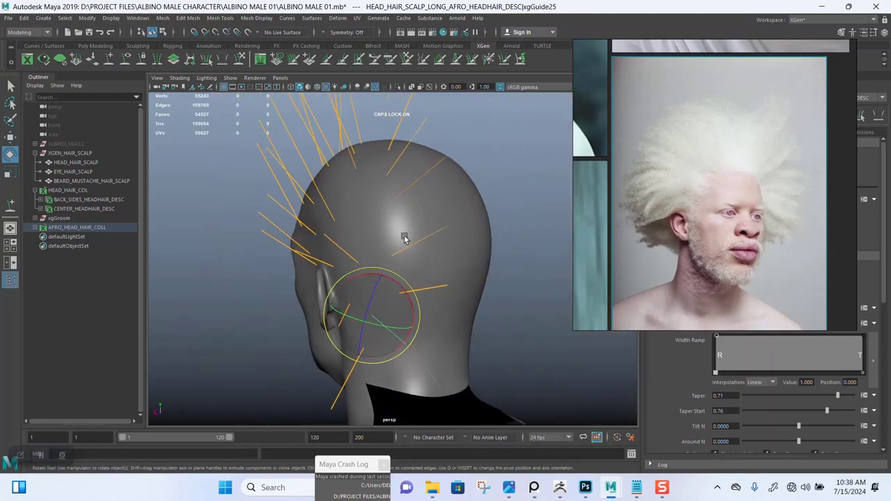
Rotate the guides above the ear so they splay outward from the side of the head
middle_click_drag(404, 238, 427, 250, "alt")
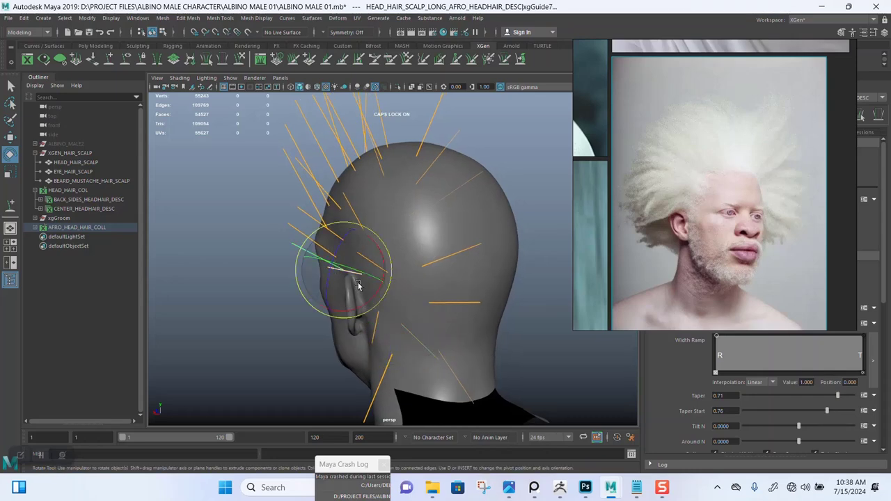
left_click_drag(348, 250, 495, 264, "alt")
left_click(515, 242)
middle_click_drag(495, 264, 464, 250, "alt")
mouse_move(464, 252)
left_mouse_down("alt")
mouse_move(466, 265)
mouse_move(478, 256)
left_mouse_up("alt")
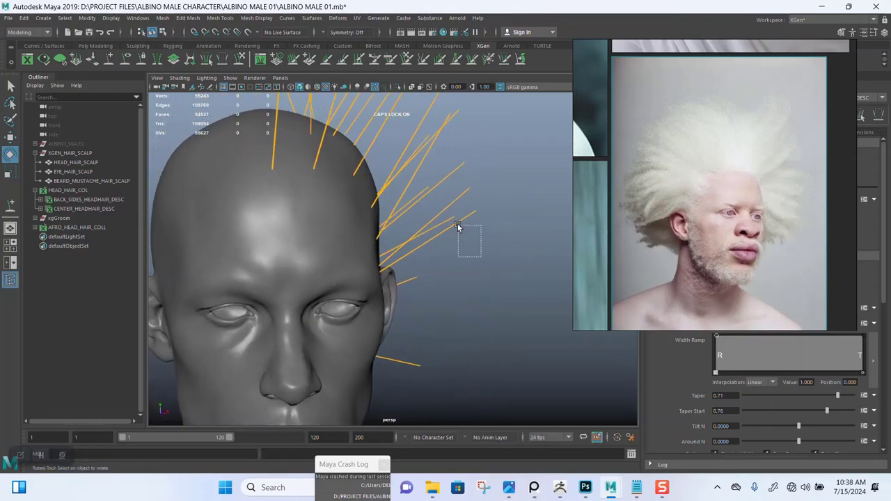
left_click_drag(458, 227, 467, 241)
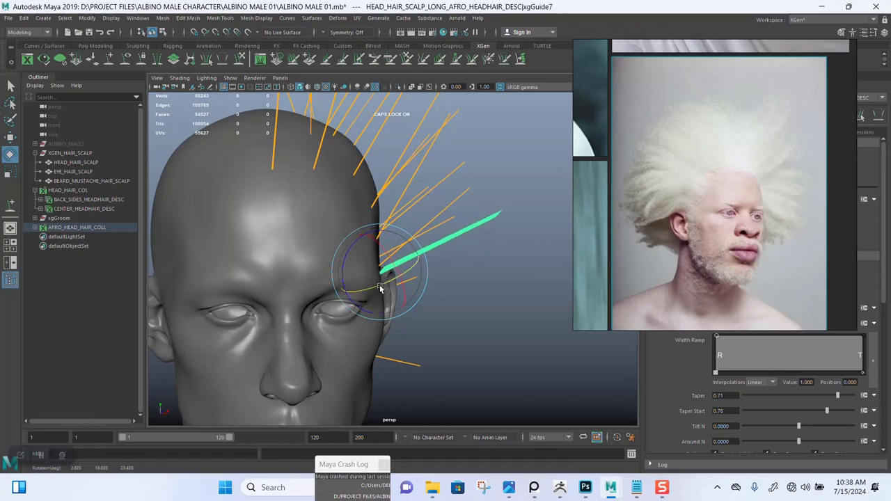
left_click_drag(379, 288, 454, 279, "alt")
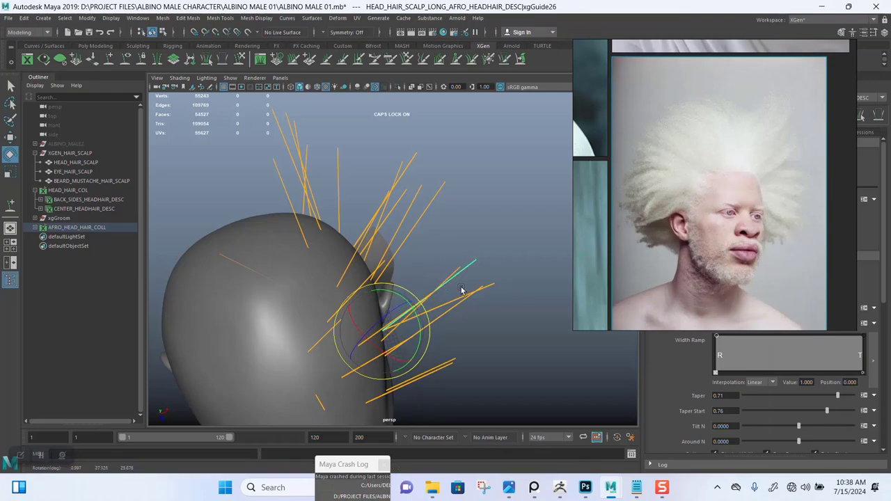
Rotate the overlapping guides between the ear and the back of the head to separate their directions
left_click_drag(461, 290, 509, 250, "alt")
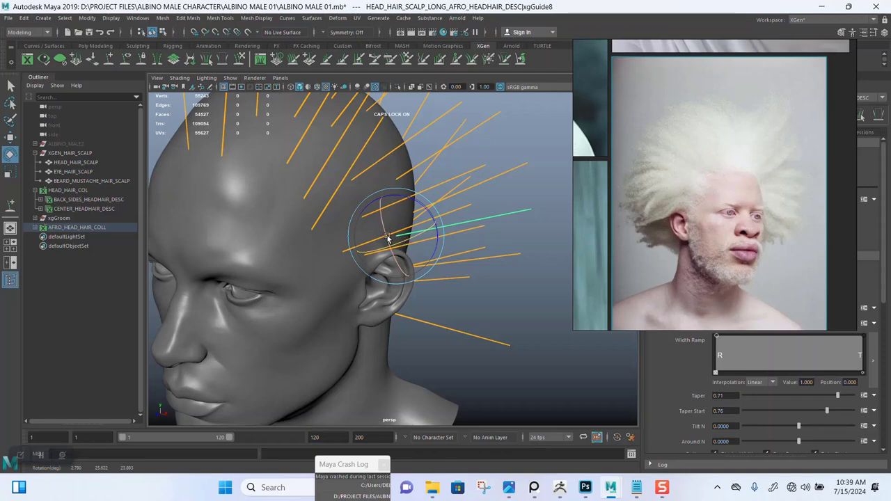
left_click_drag(388, 238, 448, 267, "alt")
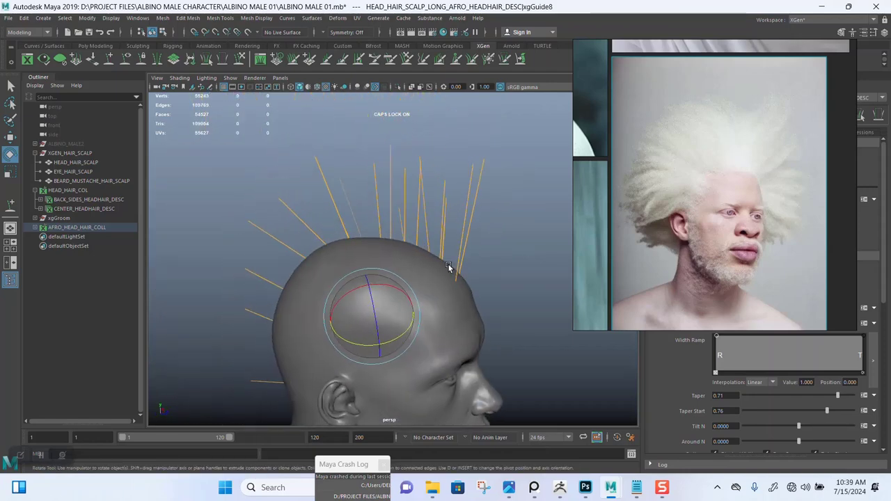
left_click_drag(410, 232, 490, 300, "alt")
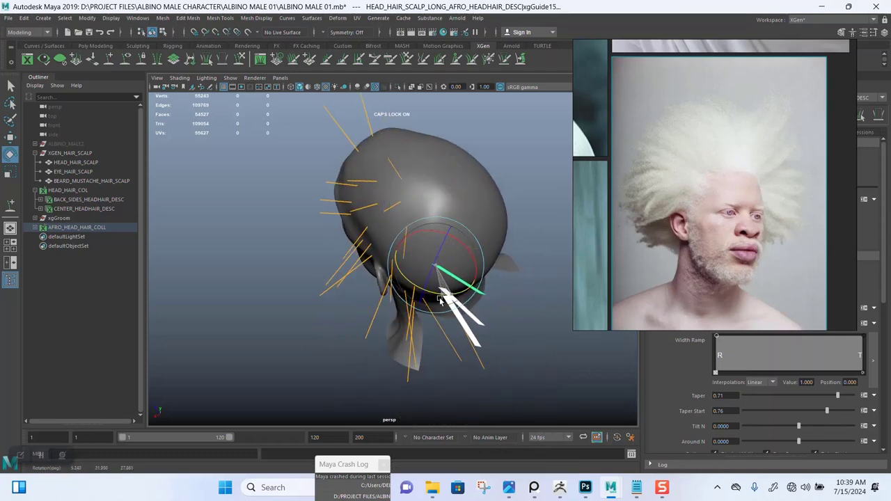
left_click_drag(440, 299, 505, 237, "alt")
left_click(456, 238)
left_click(522, 161)
Rotate the single guides on the crown and upper back of the scalp to follow the radial afro shape
left_click_drag(521, 161, 523, 185, "alt")
left_click_drag(465, 223, 431, 249, "alt")
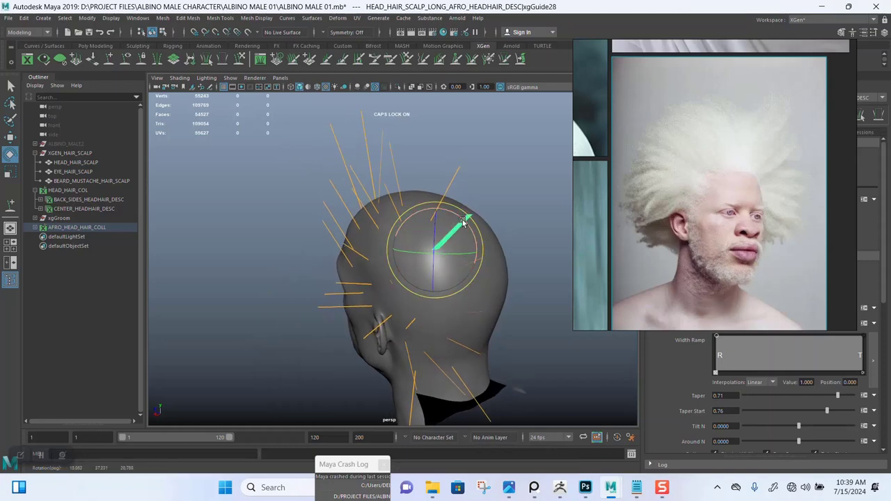
left_click_drag(463, 221, 461, 218, "alt")
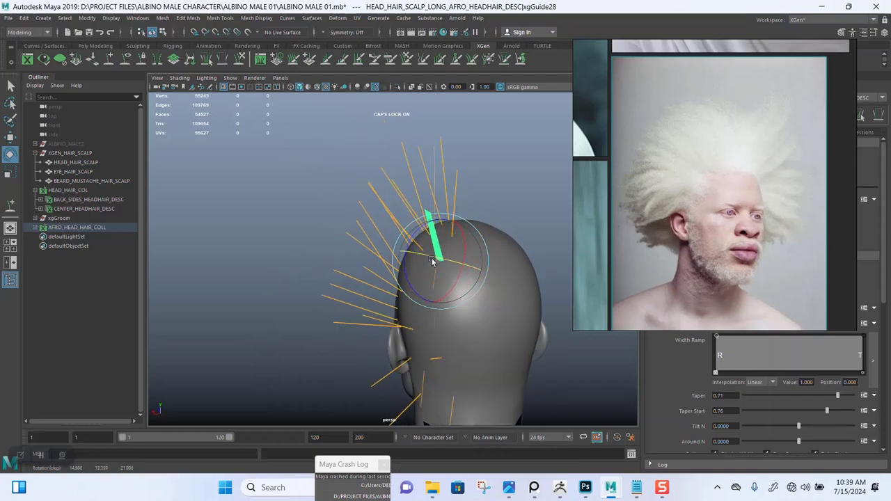
left_click_drag(432, 261, 479, 284, "alt")
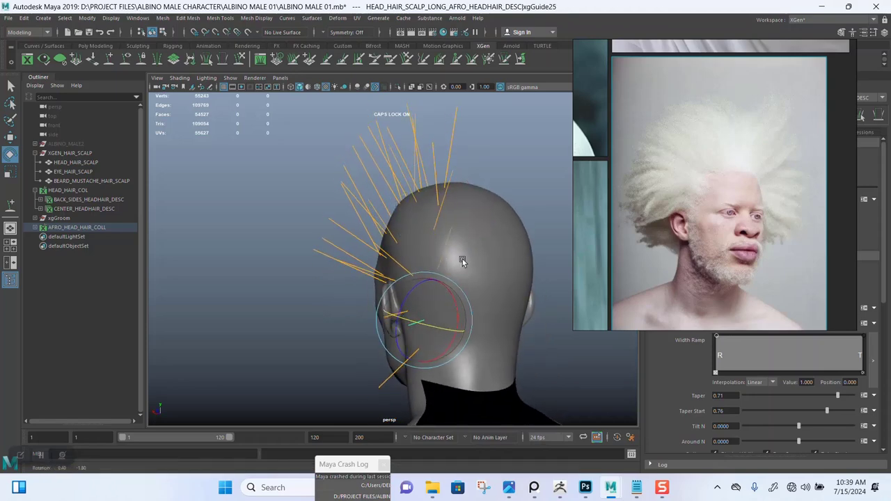
left_click_drag(462, 259, 513, 220, "alt")
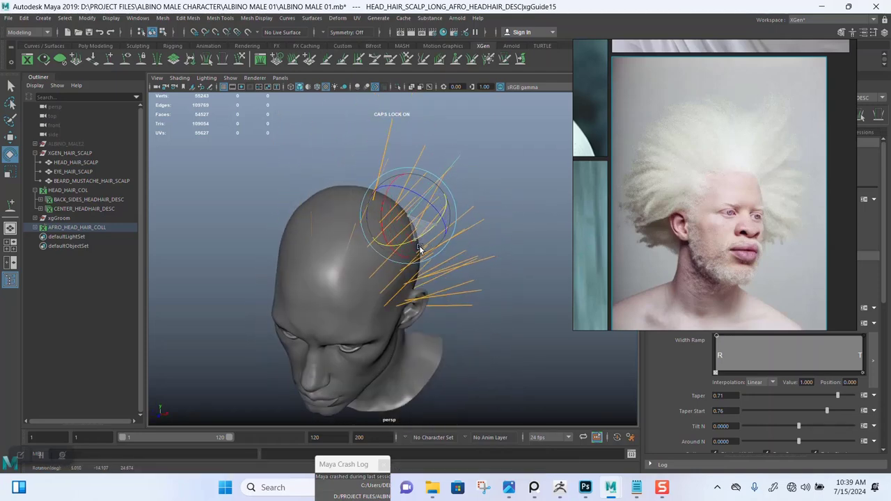
left_click_drag(420, 248, 477, 217, "alt")
Scale the short guides at the nape and behind the ear uniformly to match the neighbouring guide lengths
right_click_drag(477, 221, 491, 292, "alt")
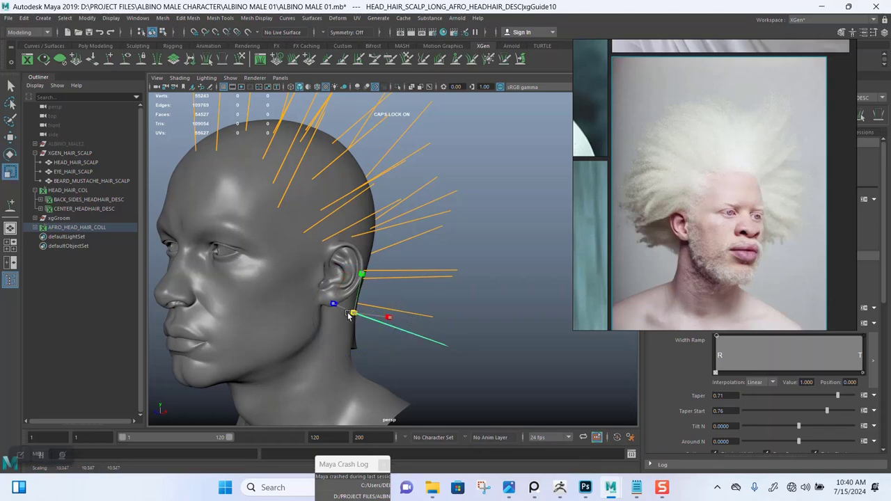
left_click_drag(465, 321, 446, 298, "alt")
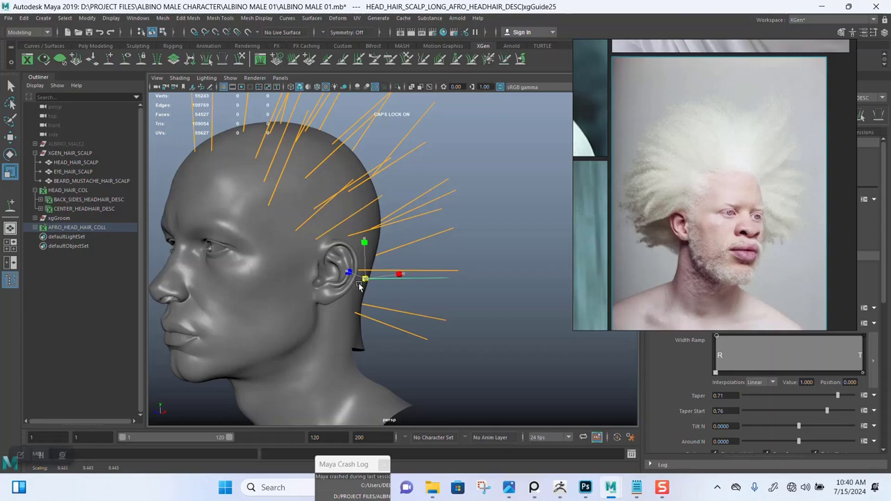
left_click_drag(355, 287, 407, 200, "alt")
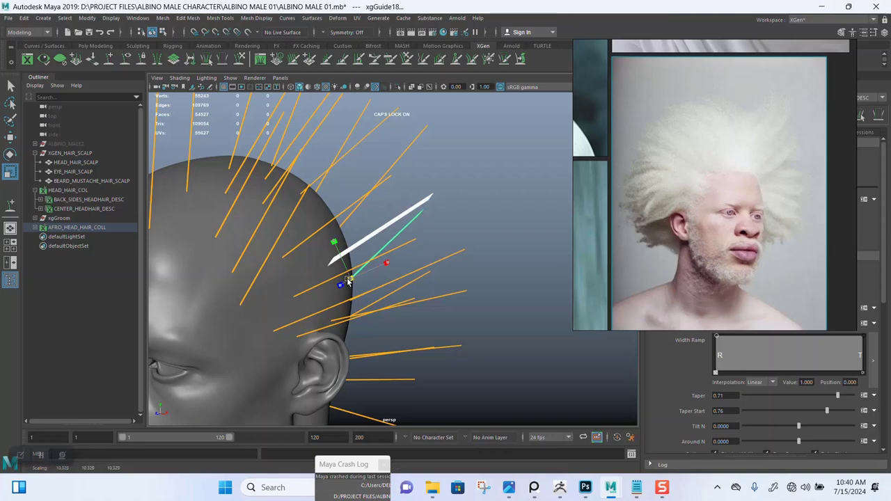
Scale individual guides on the back, crown and top of the scalp uniformly to even out the afro outline
left_click_drag(343, 280, 386, 163, "alt")
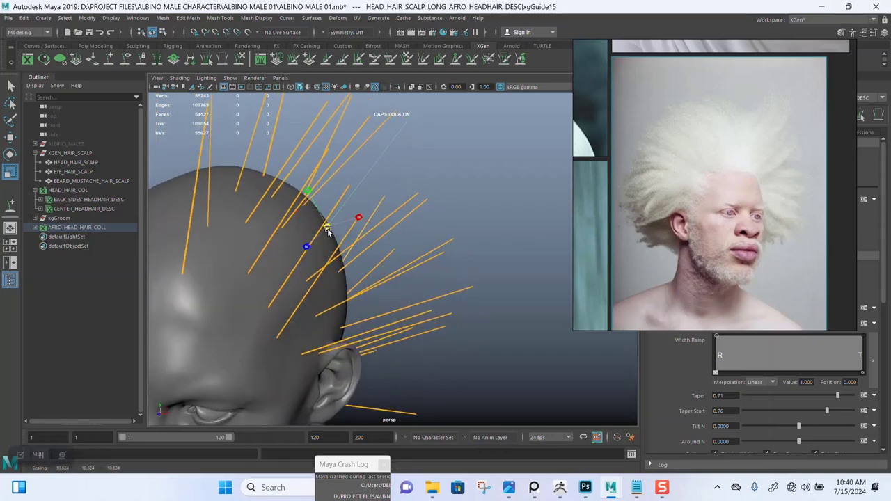
left_click_drag(324, 233, 453, 161, "alt")
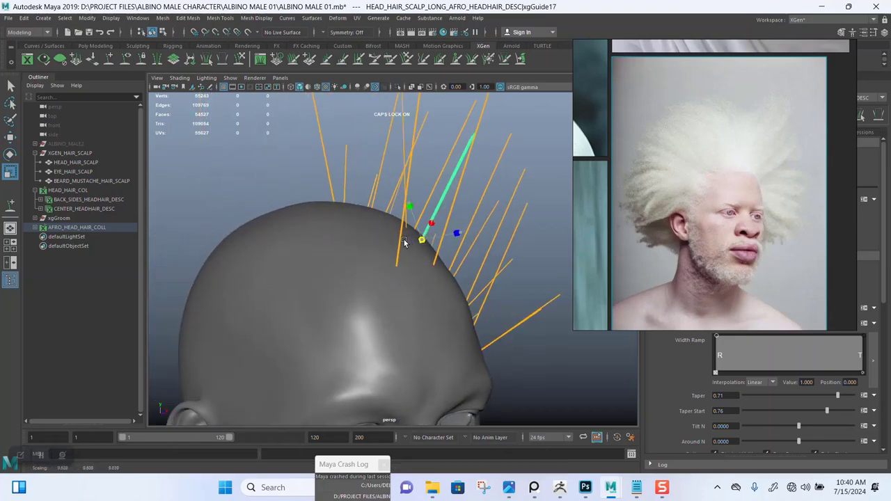
left_click_drag(472, 205, 473, 170, "alt")
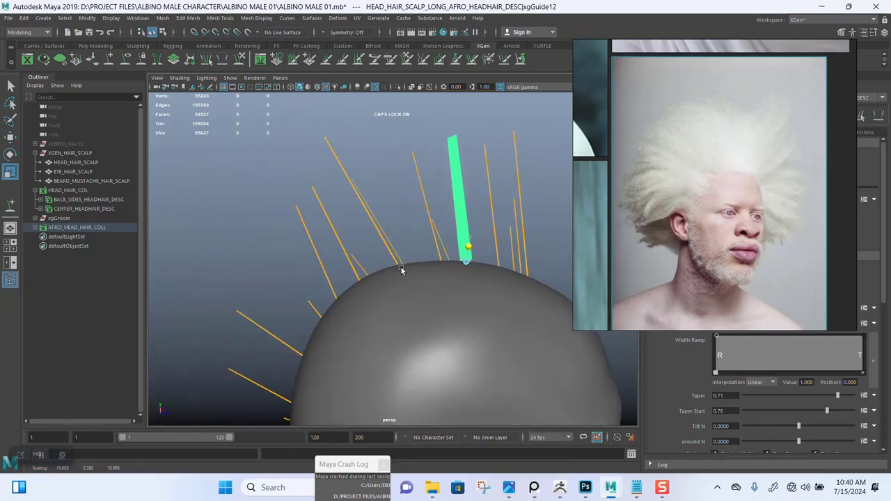
left_click_drag(401, 270, 378, 172, "alt")
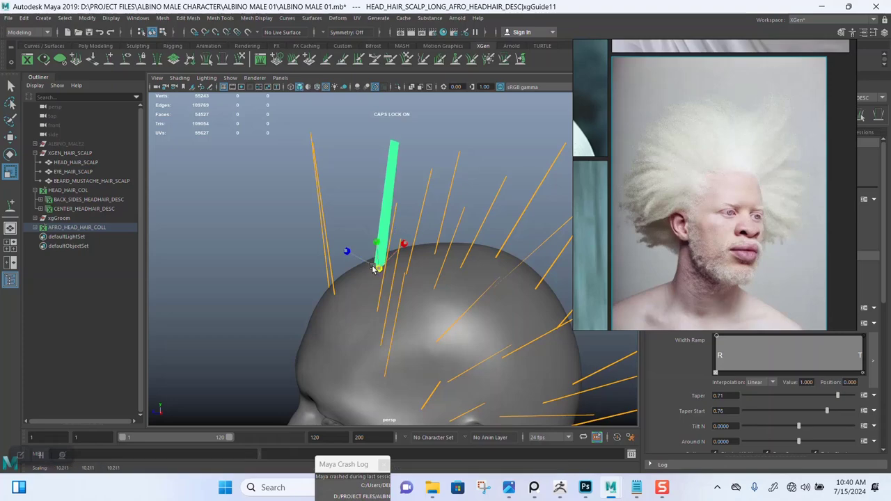
Scale the individual guides above and behind the ear uniformly to match the length of the surrounding guides
left_click_drag(451, 200, 327, 258, "alt")
left_click_drag(382, 232, 352, 207)
left_click(283, 198)
left_click(354, 291)
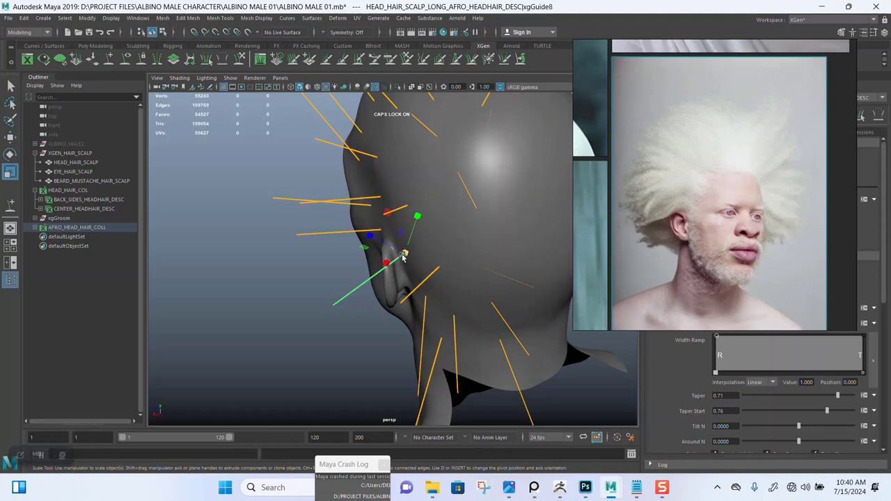
left_click_drag(405, 253, 462, 209)
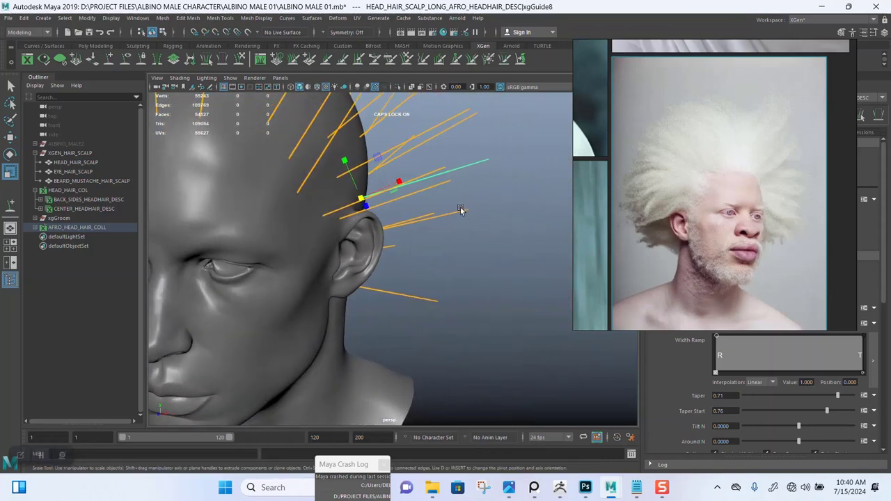
left_click(462, 210)
left_click_drag(358, 235, 539, 219)
Move the afro reference image to the opposite side of the screen so the XGen settings are uncovered
right_click_drag(689, 213, 399, 215)
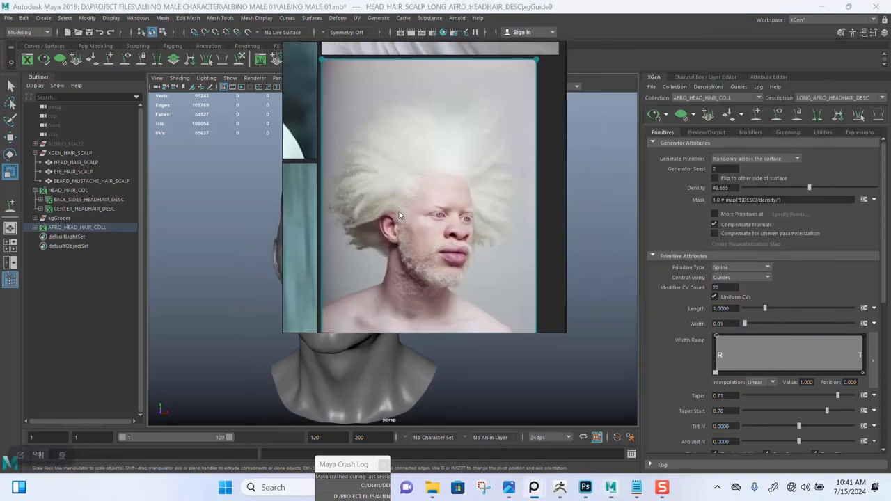
right_click_drag(500, 215, 112, 215)
left_click(515, 223)
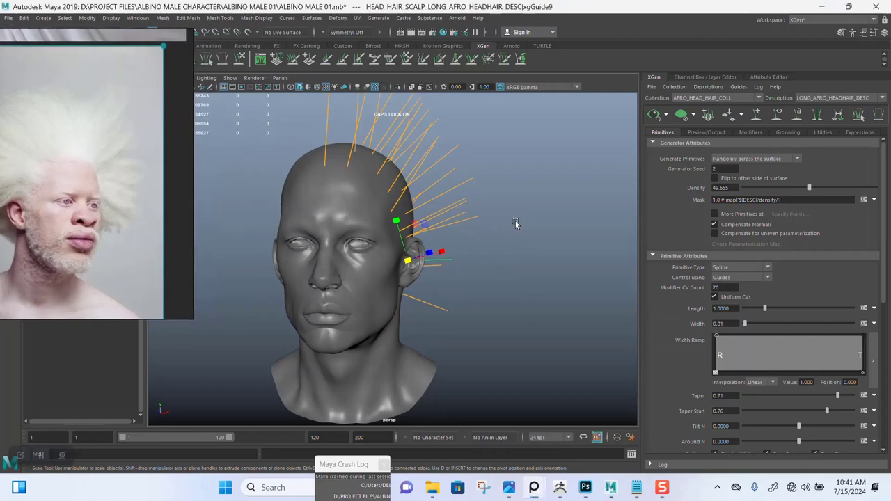
Save the scene and generate the XGen hair preview from the adjusted guides
left_click_drag(516, 223, 541, 243, "alt")
key("ctrl+s")
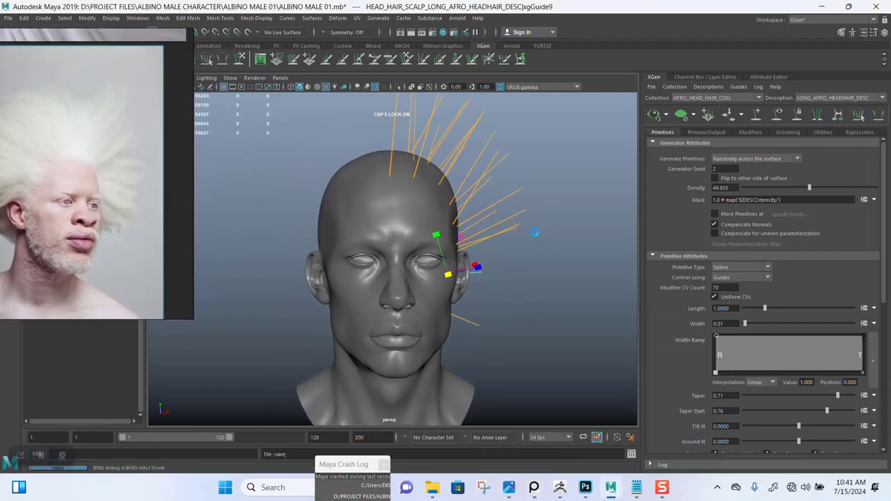
key("r")
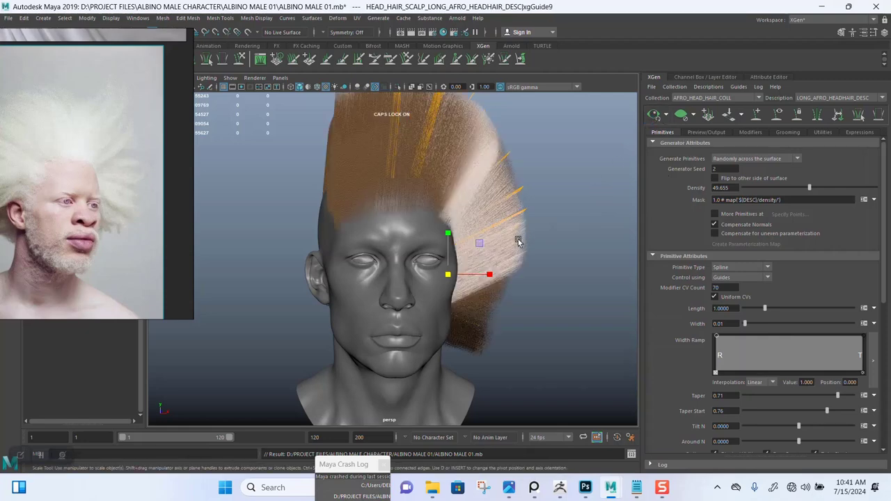
Scale all the hair guides down together uniformly to shorten the overall afro
left_click_drag(517, 257, 543, 359, "alt")
scroll(501, 274, "up", 3)
left_click(444, 193)
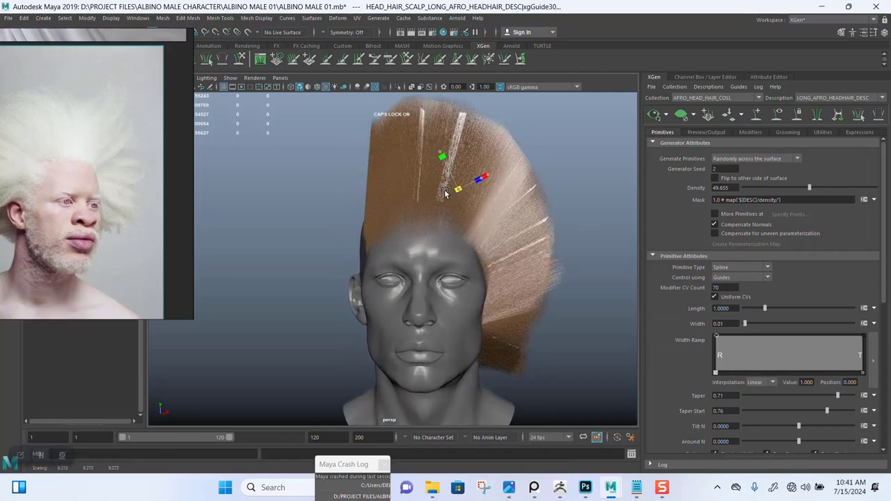
left_click_drag(434, 192, 430, 193)
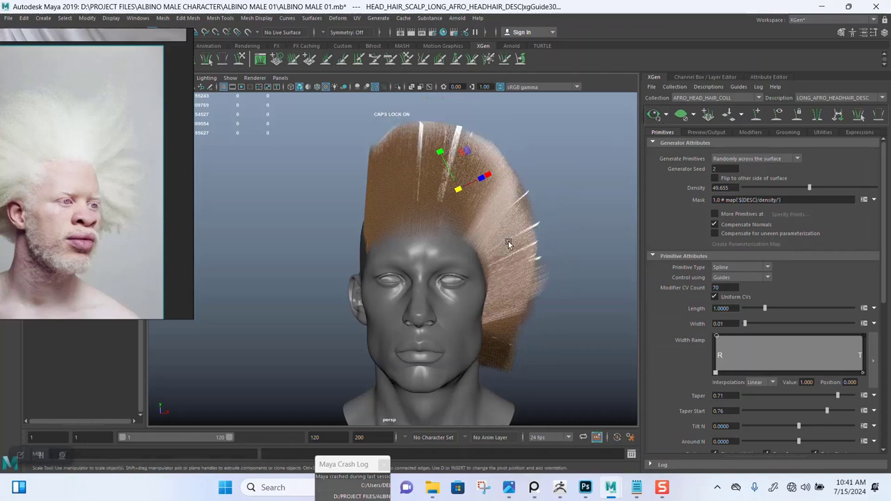
right_click_drag(525, 288, 519, 235, "alt")
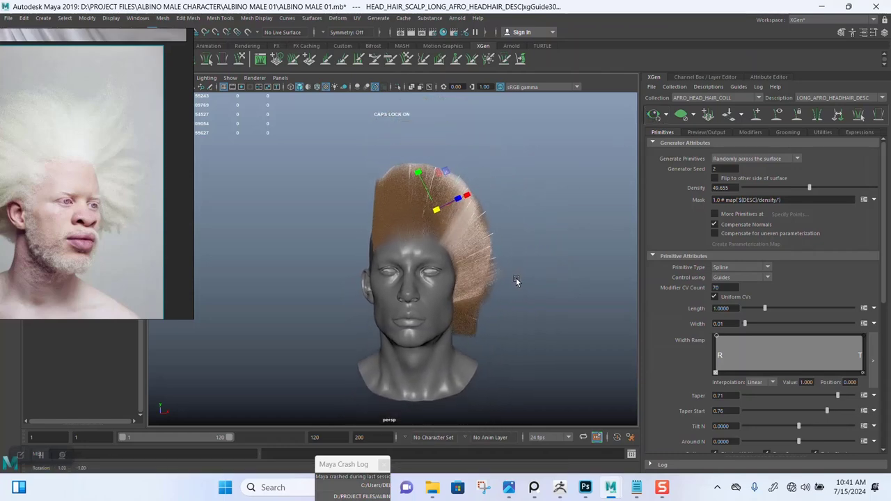
left_click_drag(516, 280, 536, 266, "alt")
In the side view, scale down the guides along the back of the crown to round off the afro outline
key("space")
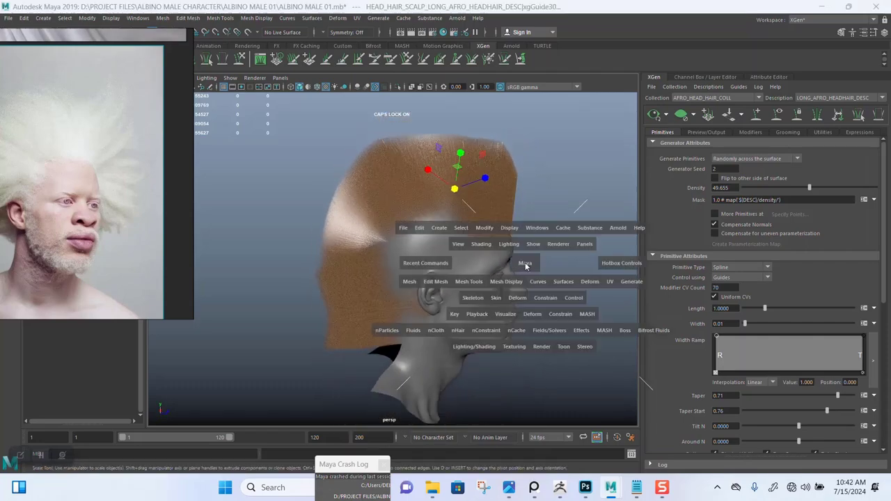
key("space")
right_click_drag(514, 321, 478, 291, "alt")
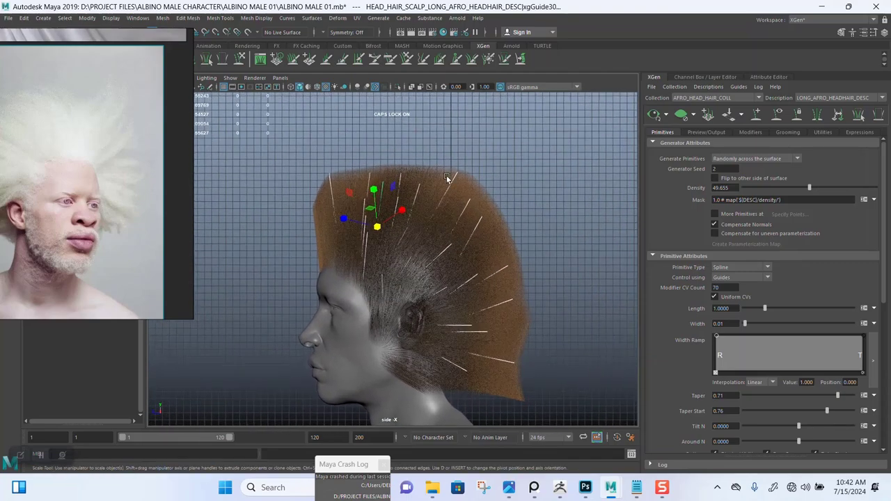
left_click_drag(489, 238, 489, 238)
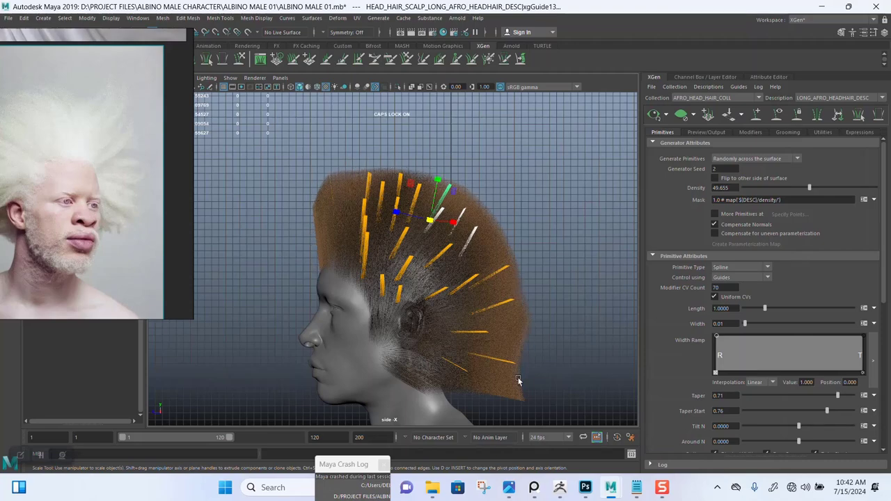
Scale down the long guide at the lower back of the head to pull in the outline above the nape
middle_click_drag(518, 347, 486, 229, "alt")
right_click_drag(487, 229, 506, 250, "alt")
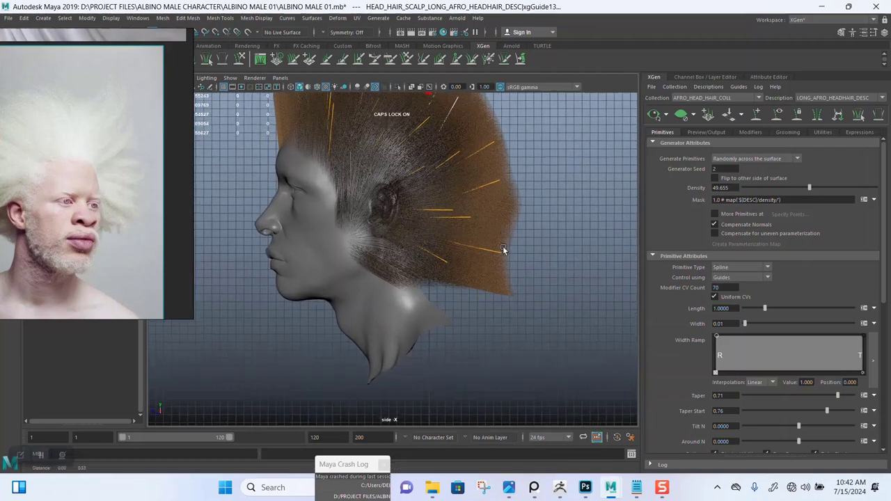
middle_click_drag(488, 187, 485, 281, "alt")
left_click_drag(480, 361, 478, 360)
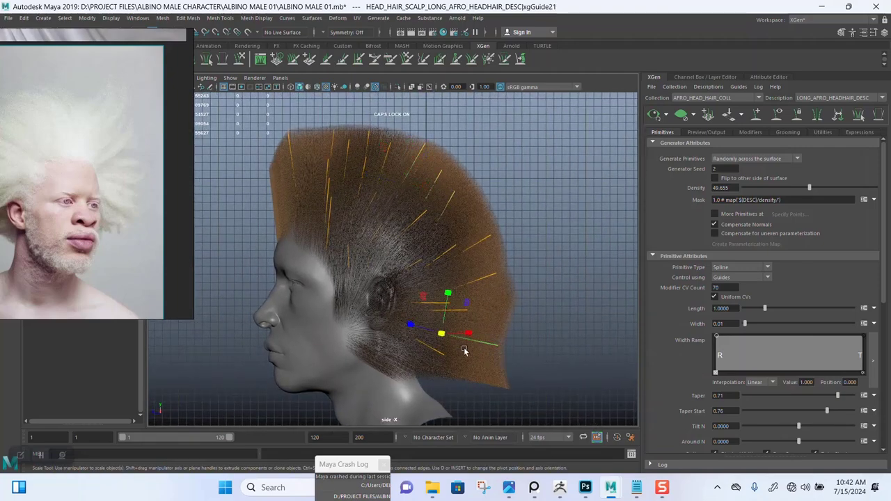
left_click_drag(435, 333, 432, 333)
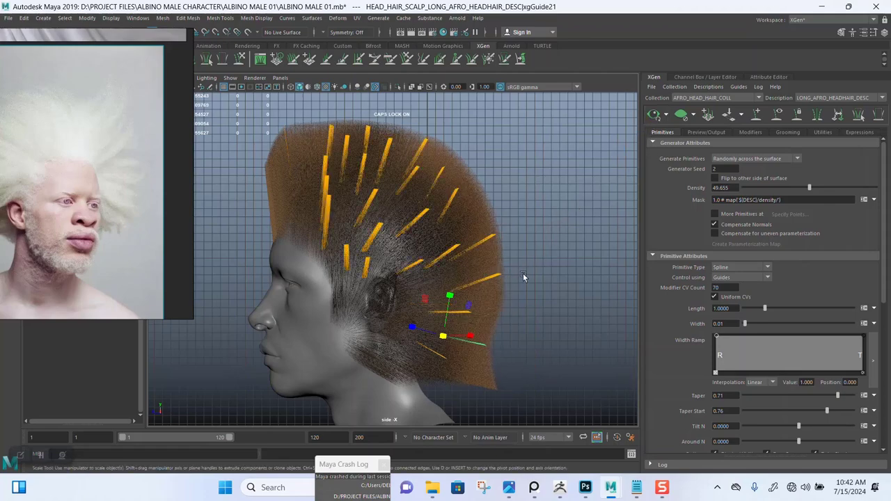
Examine the afro outline in the side and front views
right_click_drag(523, 273, 504, 265, "alt")
left_click_drag(504, 265, 508, 281, "alt")
right_click_drag(508, 280, 487, 271, "alt")
middle_click_drag(486, 275, 504, 265, "alt")
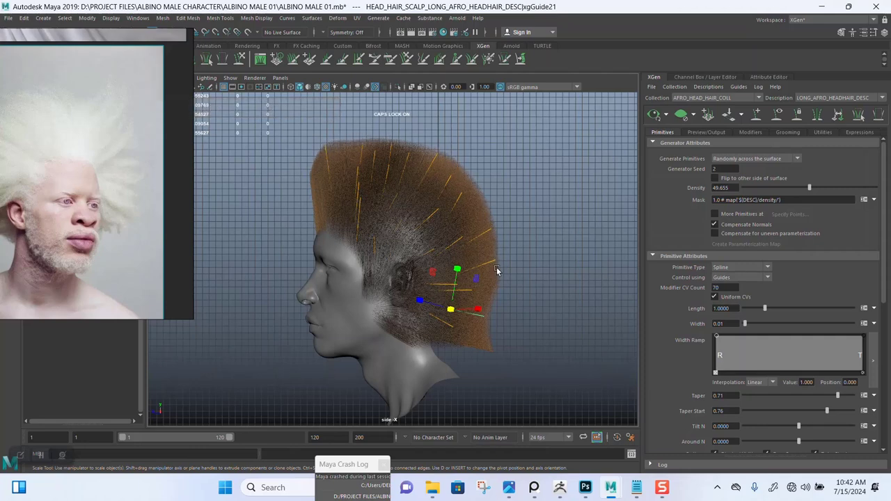
right_click_drag(461, 337, 508, 353, "alt")
middle_click_drag(484, 321, 473, 314, "alt")
right_click_drag(474, 314, 505, 340, "alt")
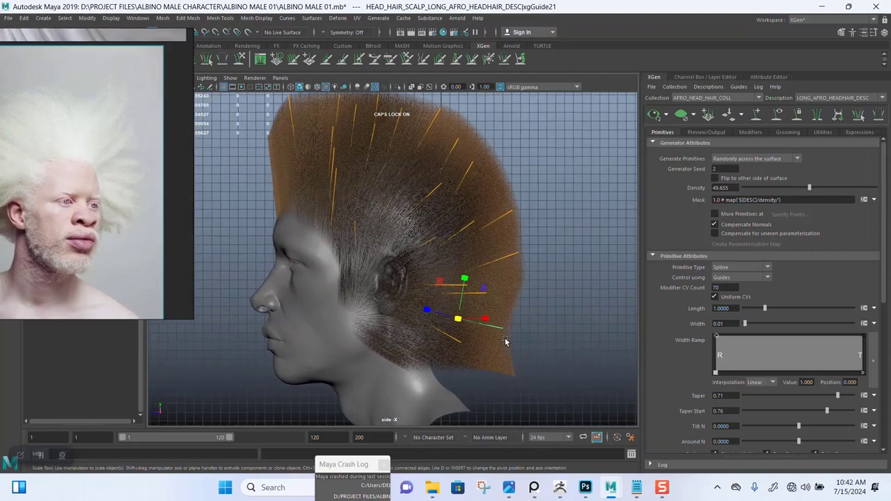
key("space")
scroll(353, 362, "down", 3)
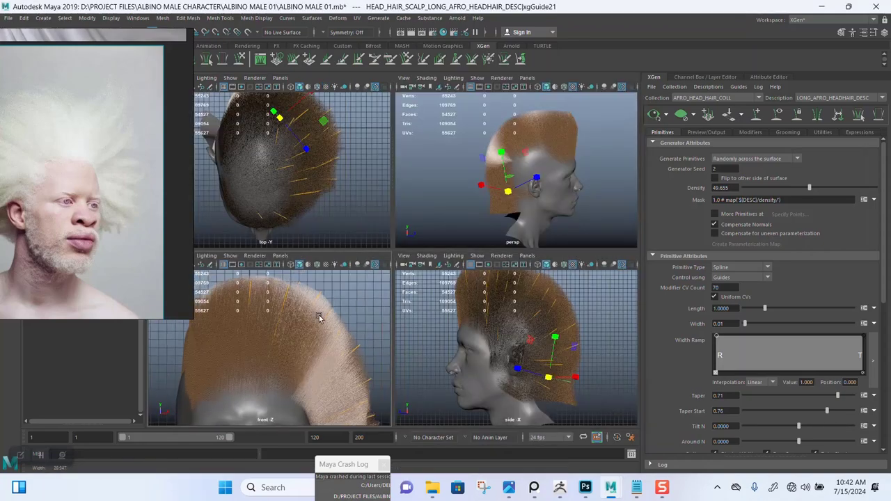
key("space")
scroll(416, 284, "down", 1)
middle_click_drag(415, 285, 465, 229, "alt")
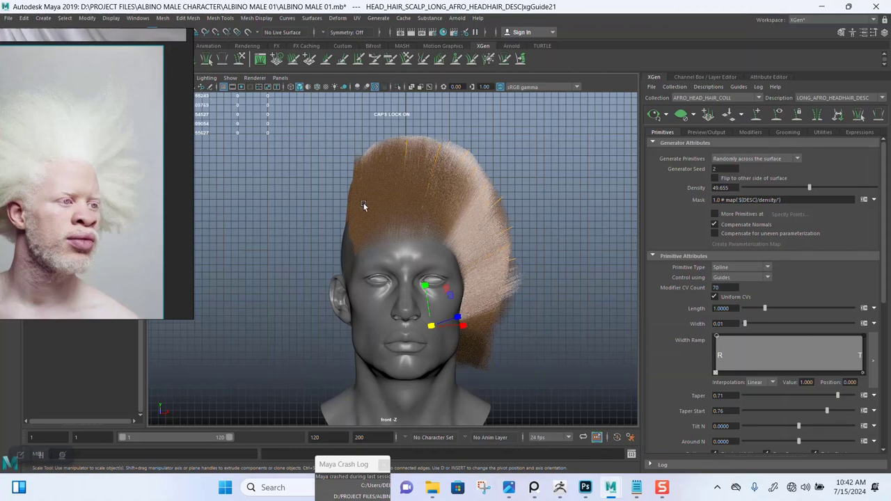
scroll(510, 294, "up", 4)
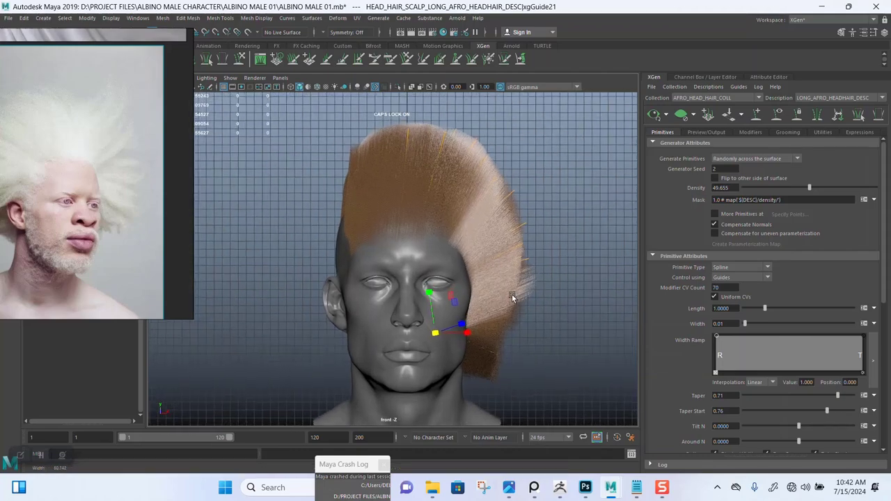
middle_click_drag(529, 257, 511, 270, "alt")
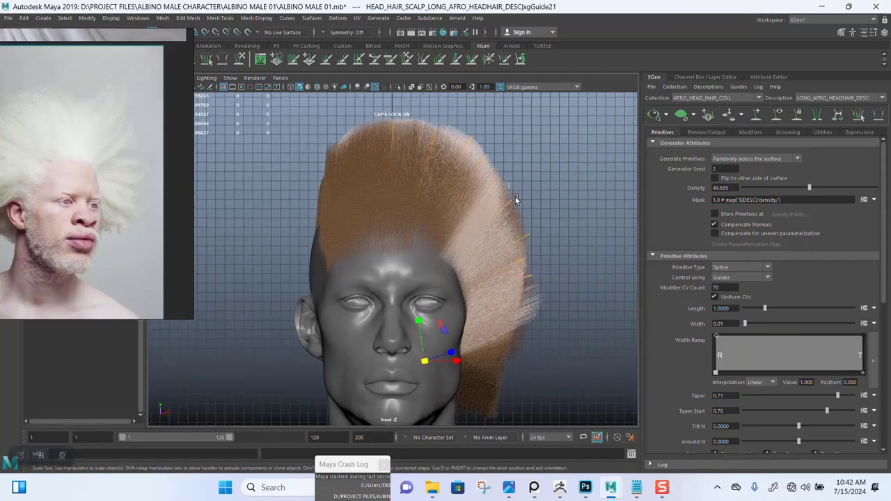
Try to shorten the upper side guide uniformly in the front view, undo the scaling and clear the selection
left_click(516, 201)
left_click_drag(468, 242, 458, 239)
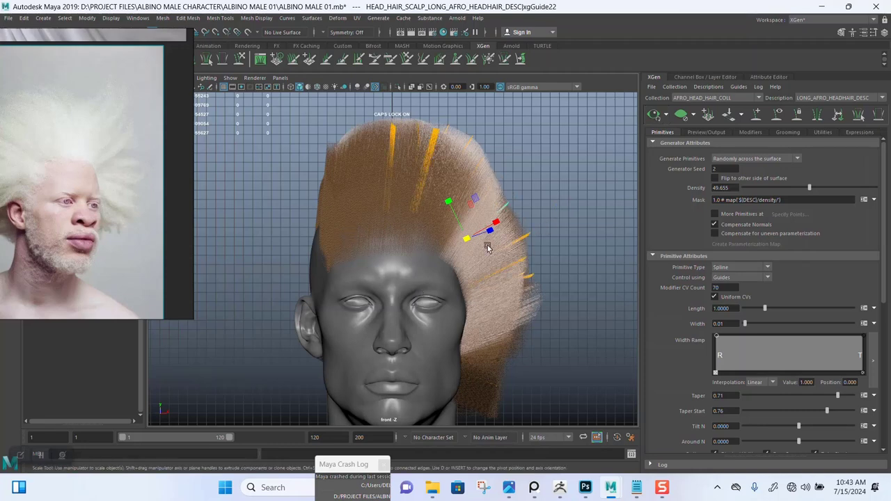
key("ctrl+z")
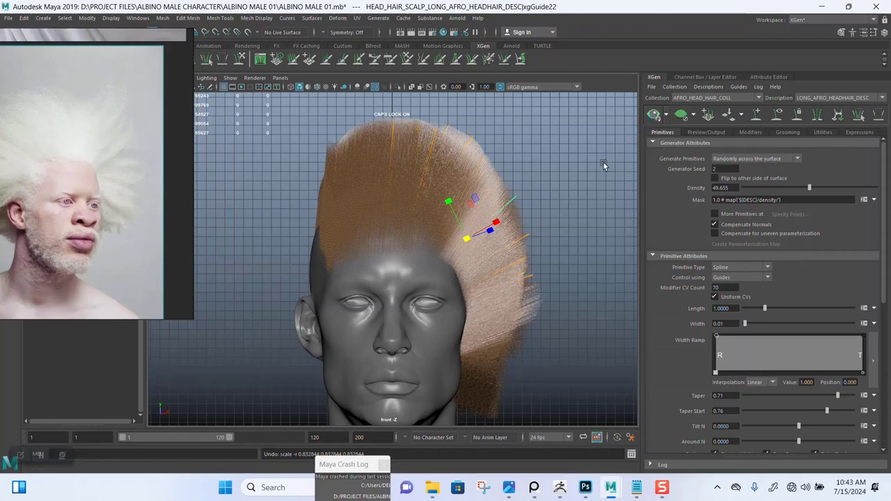
left_click(552, 238)
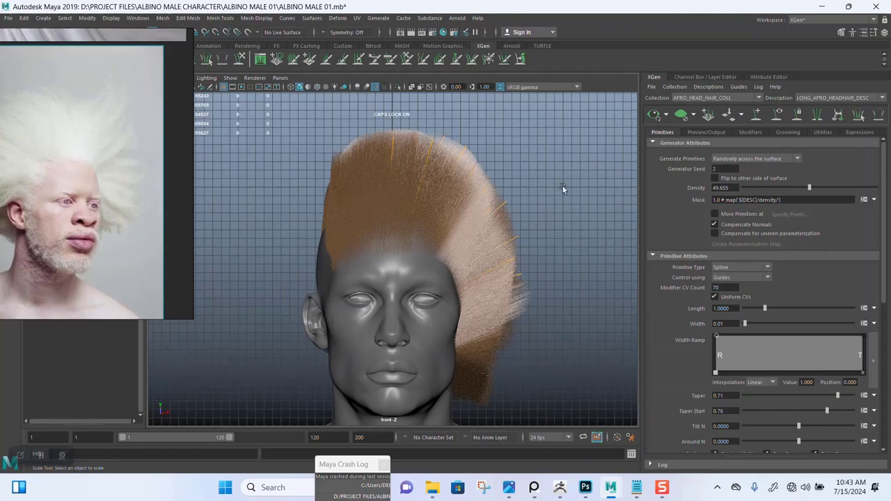
Clear the XGen hair preview in the perspective view and select all guides except the one at the centre of the hairline
right_click_drag(511, 243, 512, 289, "alt")
key("space")
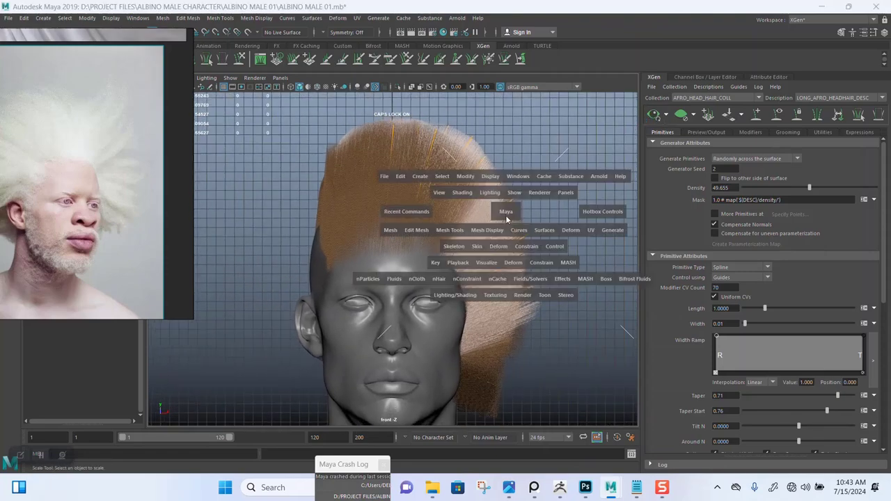
key("space")
left_click_drag(487, 256, 487, 238, "alt")
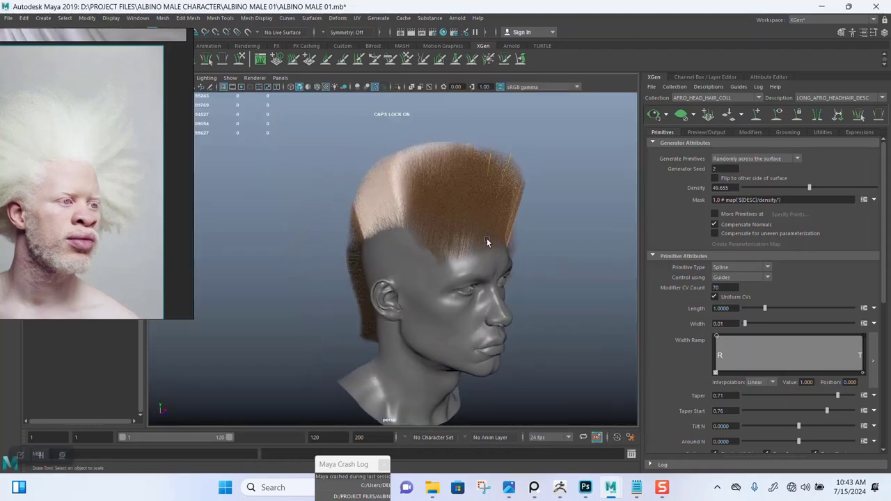
left_click(680, 115)
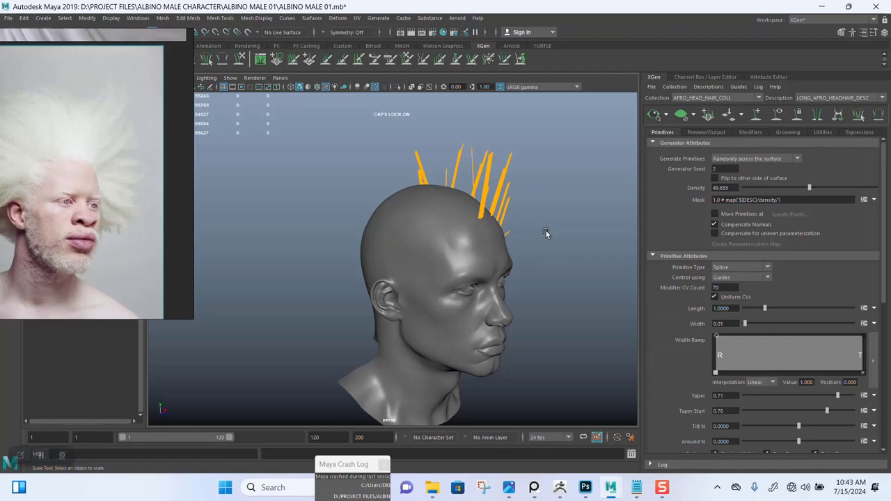
left_click_drag(546, 234, 527, 218, "alt")
left_click_drag(364, 127, 524, 369)
scroll(508, 233, "up", 3)
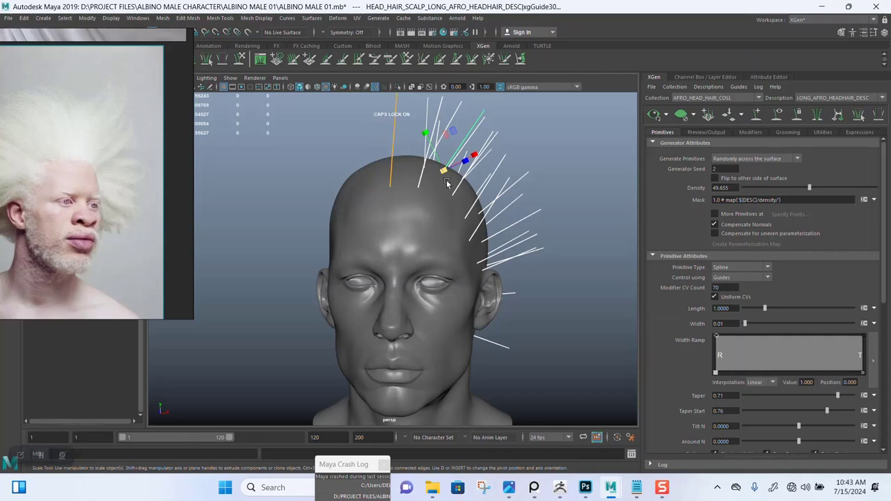
middle_click_drag(446, 183, 465, 276, "alt")
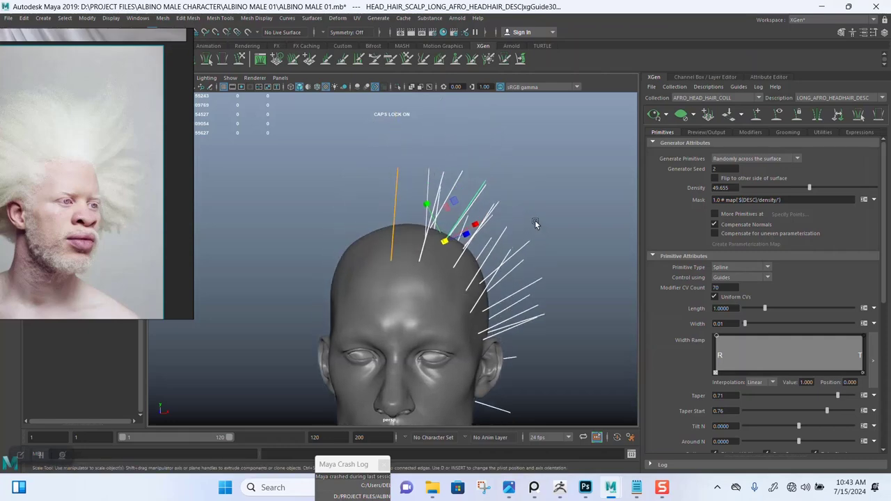
left_click_drag(535, 224, 464, 115, "alt")
Move the reference image off the tool area and mirror the selected guides onto the other half of the scalp
right_click_drag(143, 181, 815, 164)
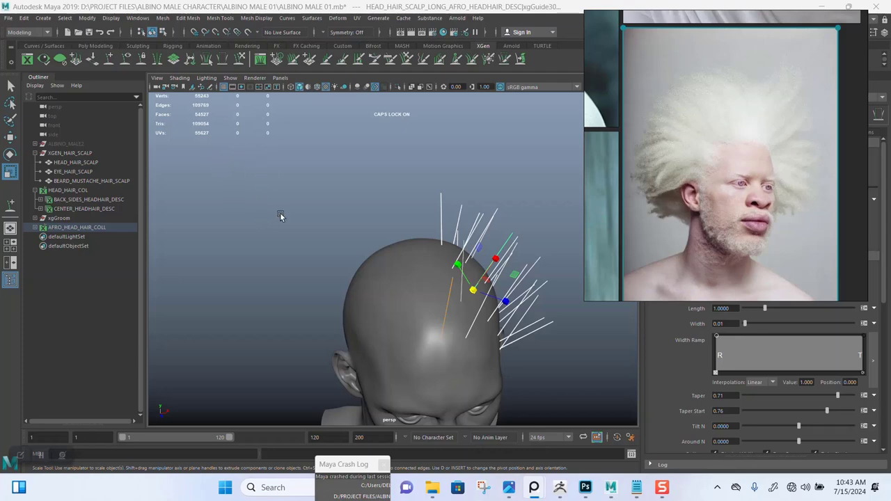
left_click_drag(321, 258, 364, 199, "alt")
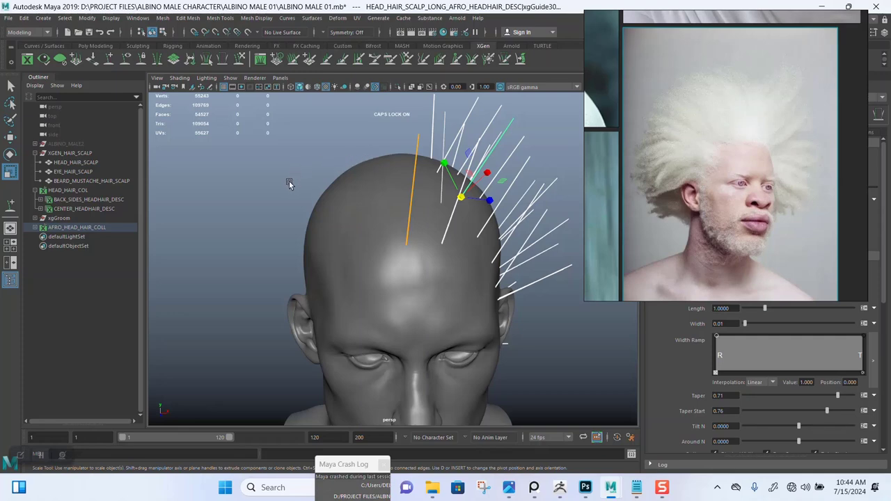
left_click_drag(292, 182, 413, 192, "alt")
left_click_drag(477, 201, 468, 172, "alt")
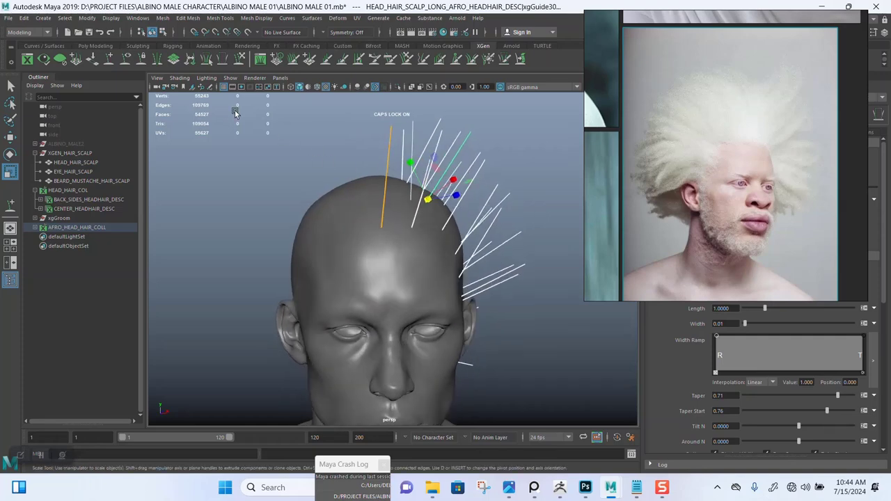
left_click_drag(297, 181, 398, 207, "alt")
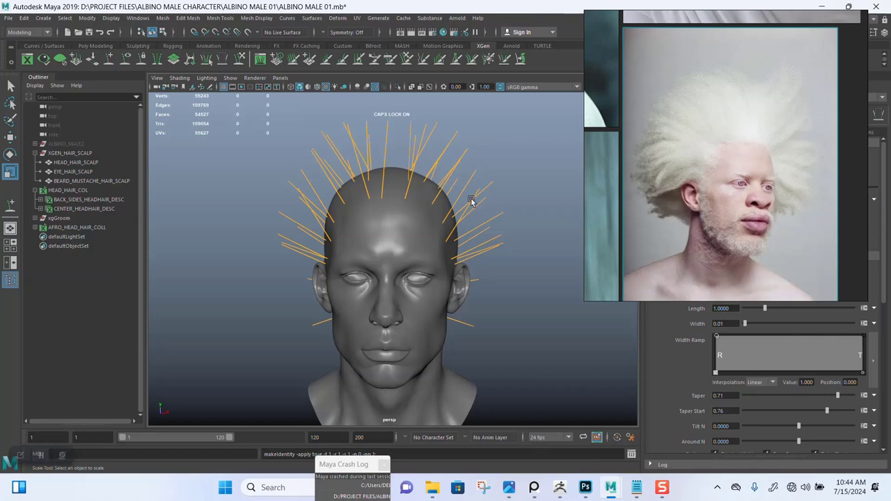
Move the reference image off the XGen settings and generate the hair preview for the full set of guides
right_click_drag(696, 202, 281, 148)
left_click(724, 98)
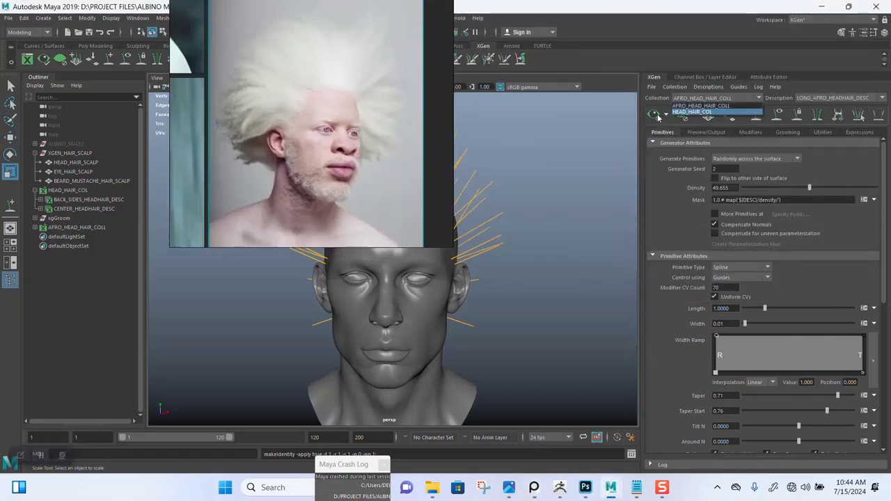
left_click(597, 144)
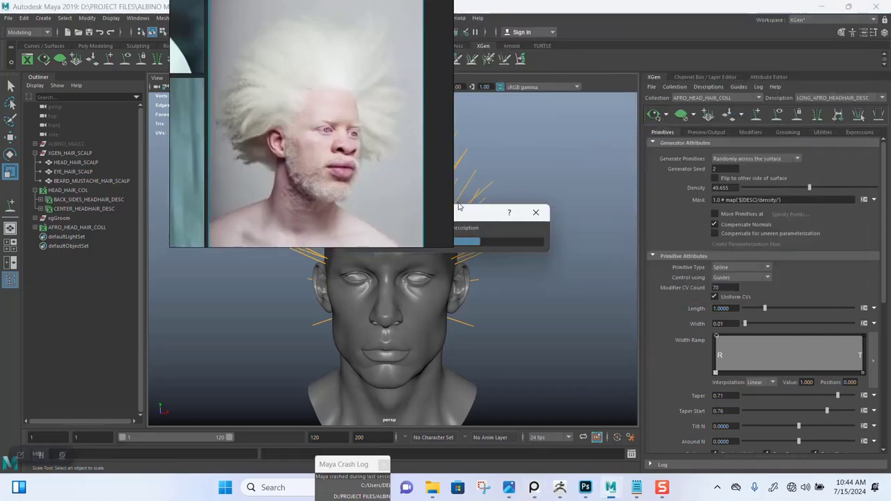
left_click_drag(417, 188, 233, 167)
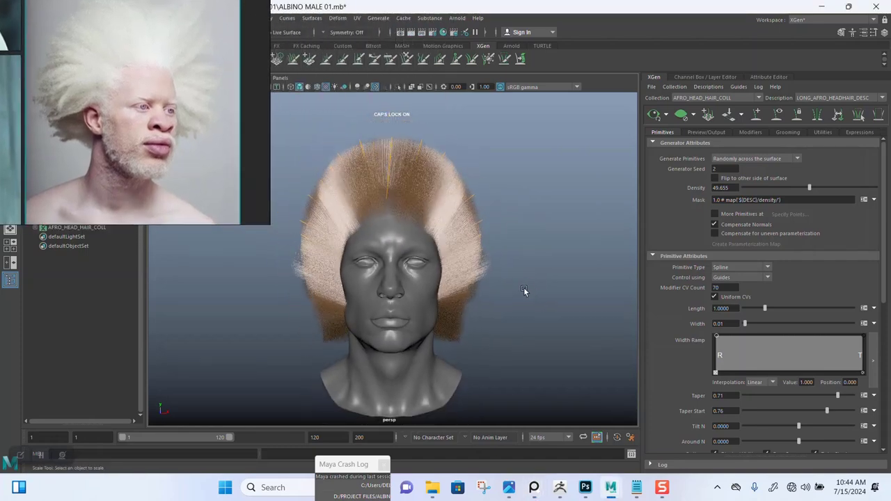
left_click_drag(527, 292, 550, 264, "alt")
right_click_drag(550, 264, 539, 288, "alt")
left_click_drag(538, 286, 509, 219, "alt")
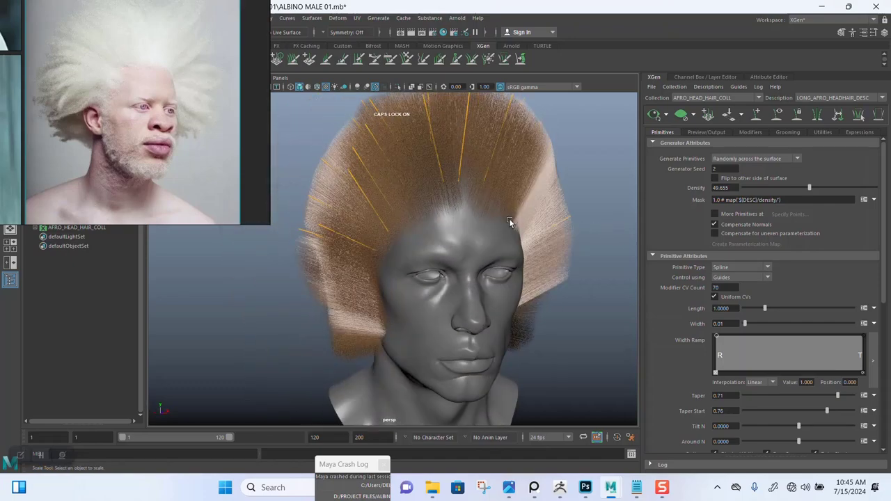
Clear the XGen hair preview and move the reference image to the opposite side of the screen
left_click(682, 115)
left_click_drag(481, 247, 405, 225, "alt")
left_click_drag(270, 167, 884, 140)
Add pairs of guides down the back of the scalp, on either side of the centre line
left_click_drag(333, 202, 426, 222, "alt")
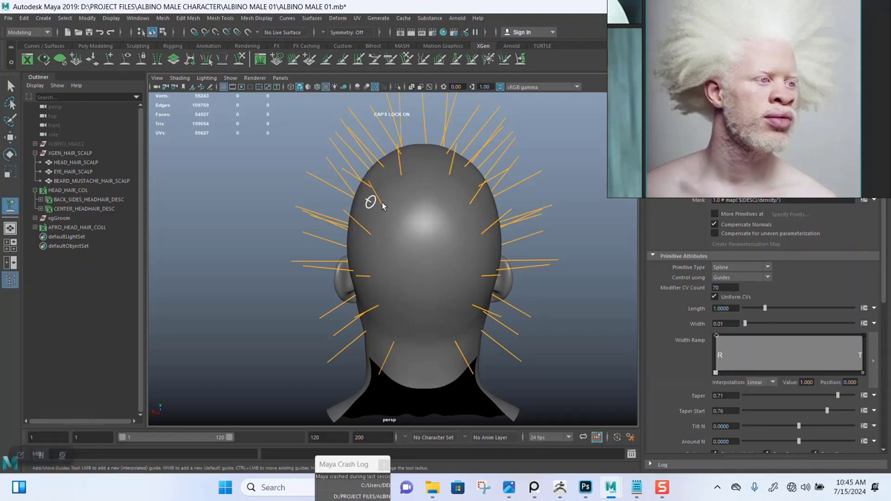
left_click_drag(368, 199, 427, 214, "alt")
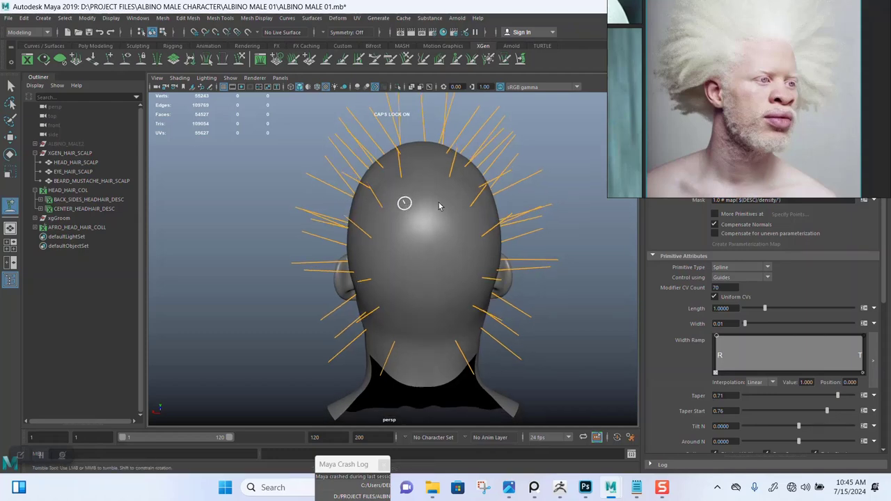
left_click(444, 200)
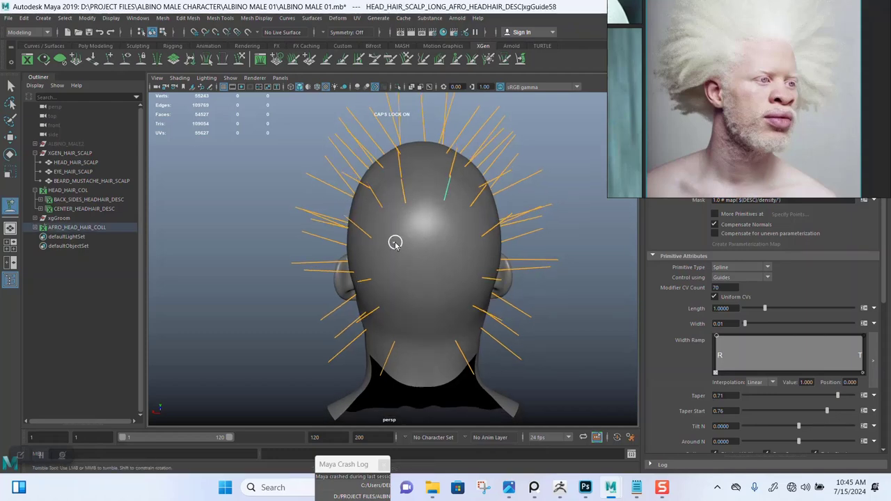
left_click(449, 242)
middle_click_drag(391, 292, 404, 306, "alt")
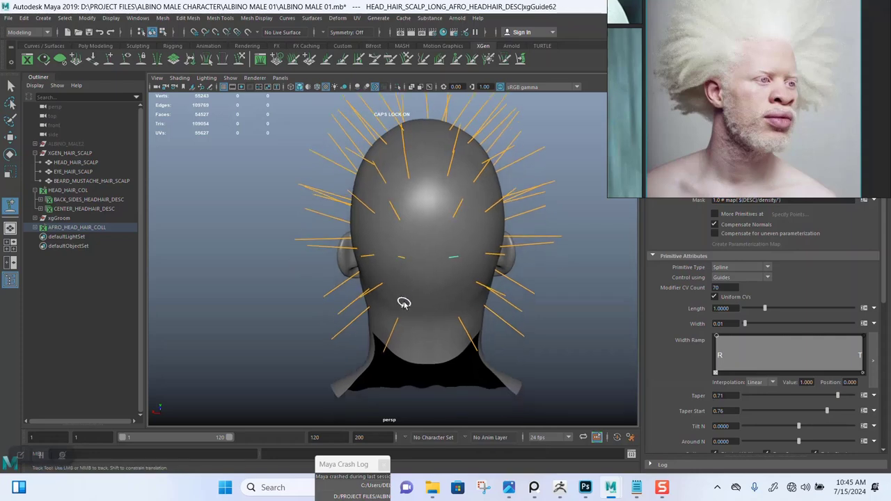
Fill the gaps with guides along the scalp's centre line, from the nape up over the crown
left_click(435, 305)
left_click_drag(435, 324, 433, 326, "alt")
left_click(431, 318)
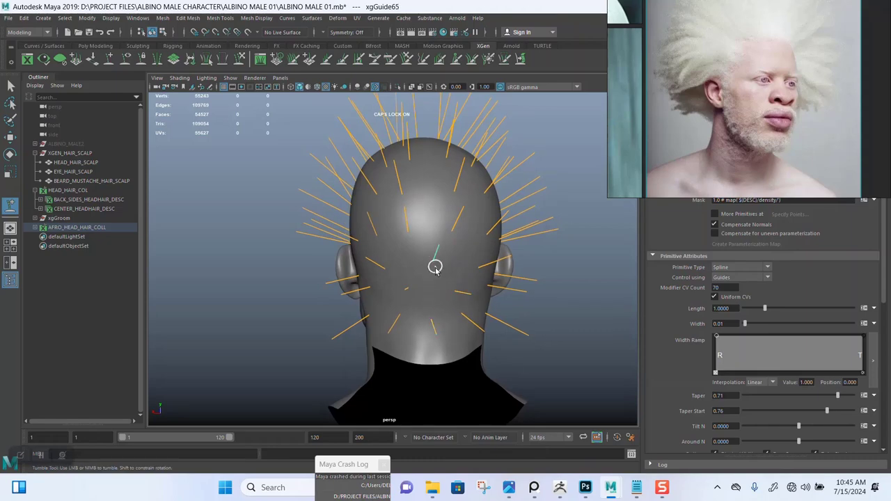
left_click_drag(435, 268, 429, 213, "alt")
left_click(424, 221)
left_click(428, 220)
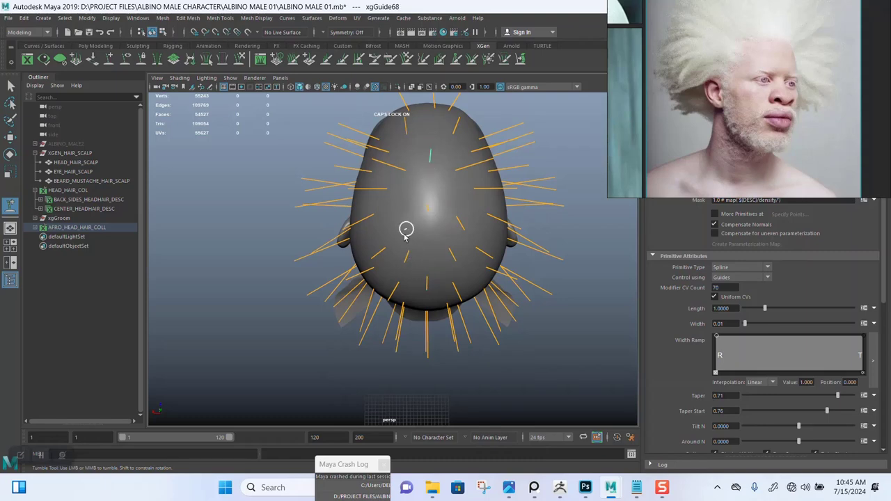
left_click_drag(395, 248, 512, 242, "alt")
left_click_drag(408, 243, 425, 216, "alt")
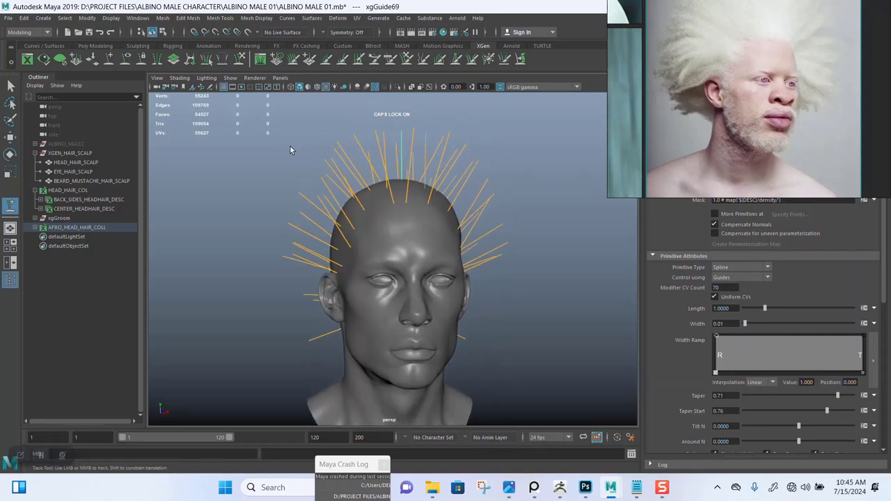
Save the scene with the new guides and leave them deselected
key("ctrl+s")
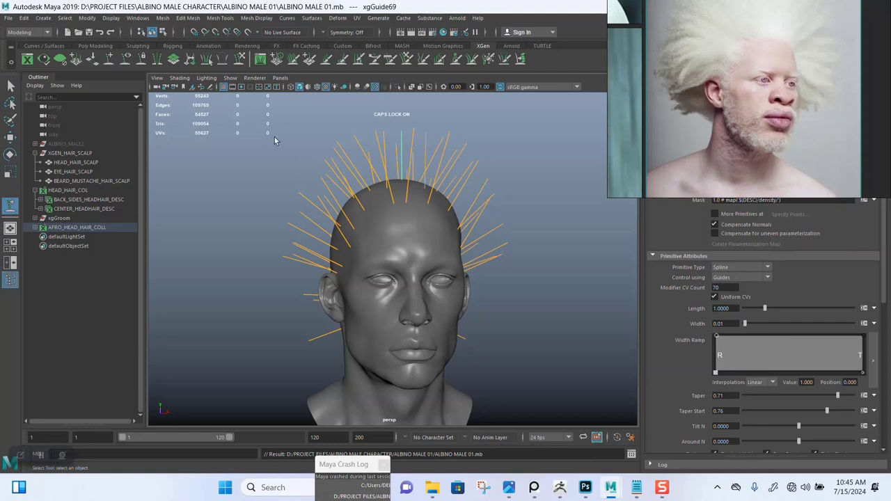
left_click(40, 455)
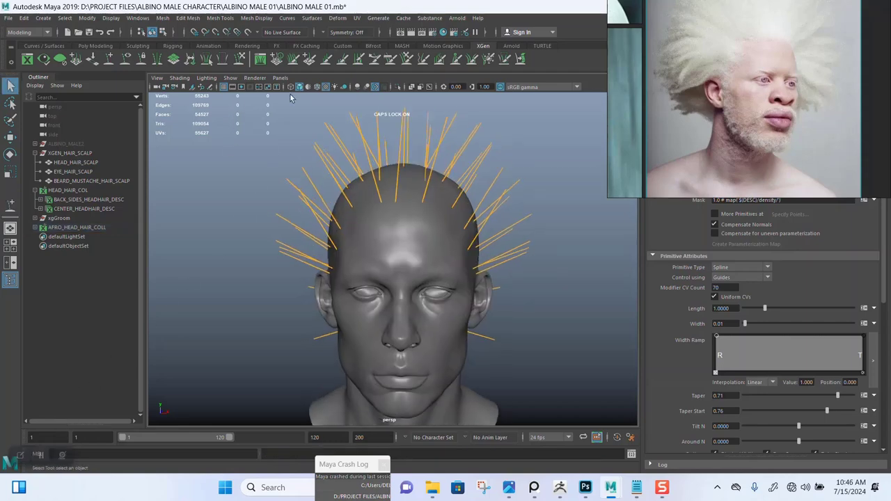
key("ctrl+s")
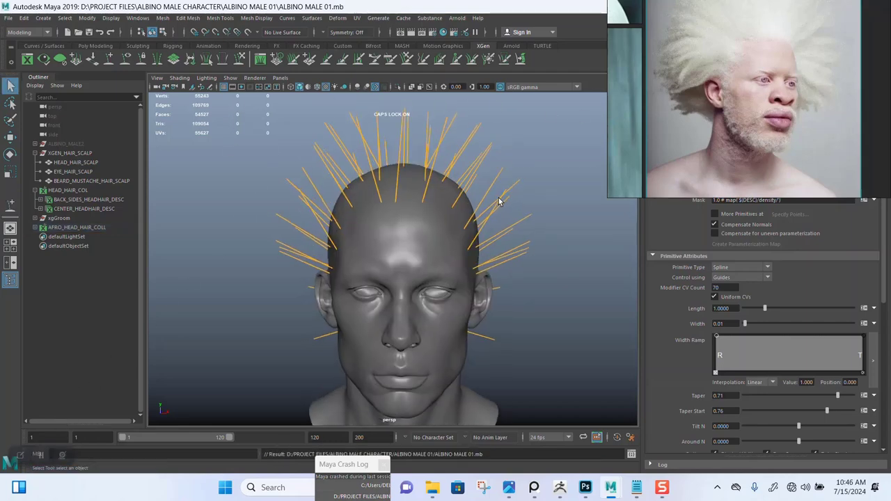
Move the reference image off the XGen settings and compare the guides around the front hairline with it
left_click_drag(687, 165, 268, 199)
left_click_drag(550, 213, 545, 231, "alt")
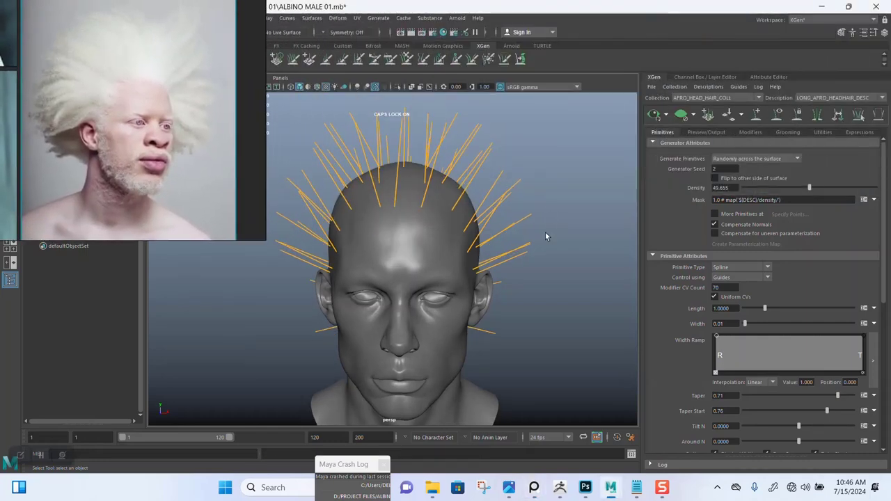
right_click_drag(545, 232, 529, 204, "alt")
middle_click_drag(509, 207, 527, 190, "alt")
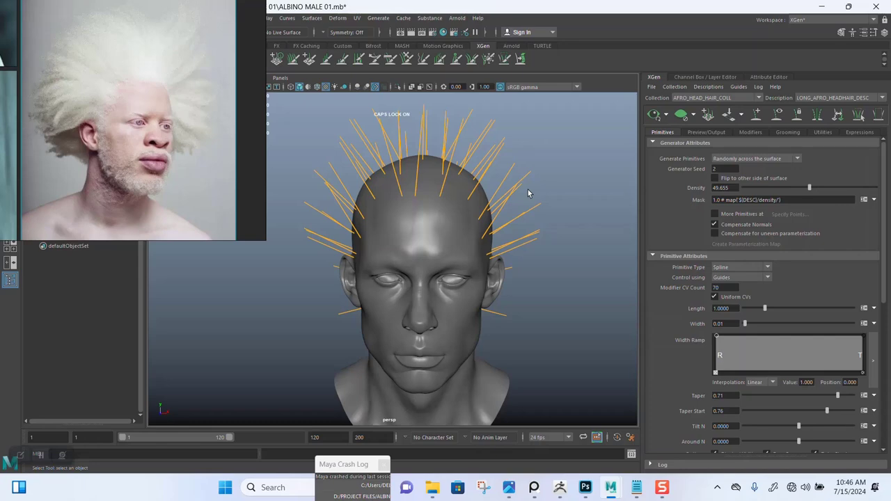
scroll(533, 193, "up", 1)
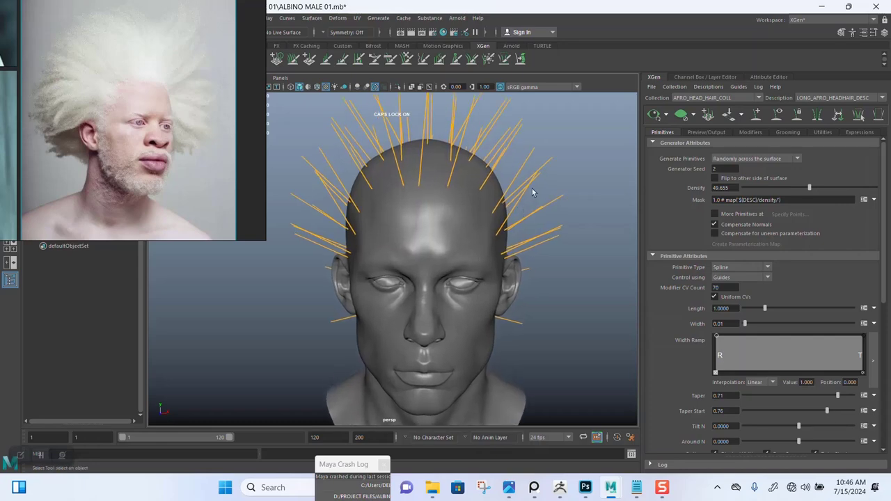
left_click_drag(533, 193, 512, 188, "alt")
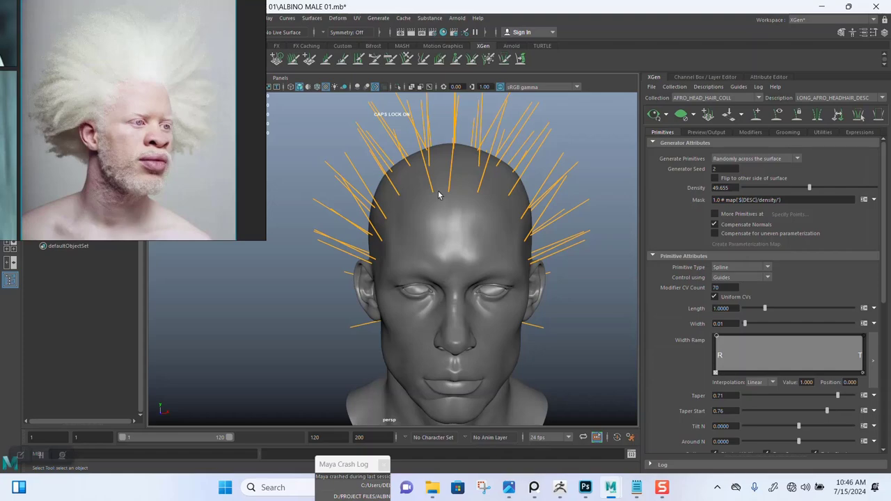
left_click_drag(438, 195, 465, 215, "alt")
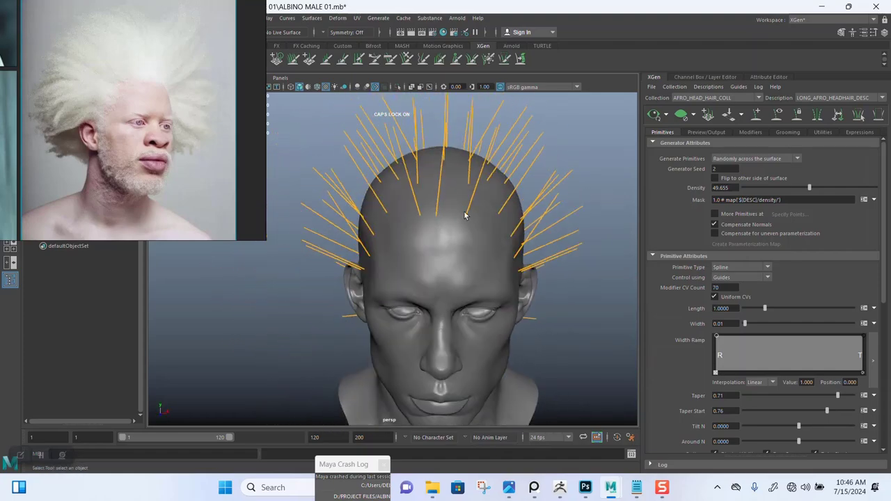
Generate the XGen hair preview to check the front hairline, and clear it again
left_click(653, 114)
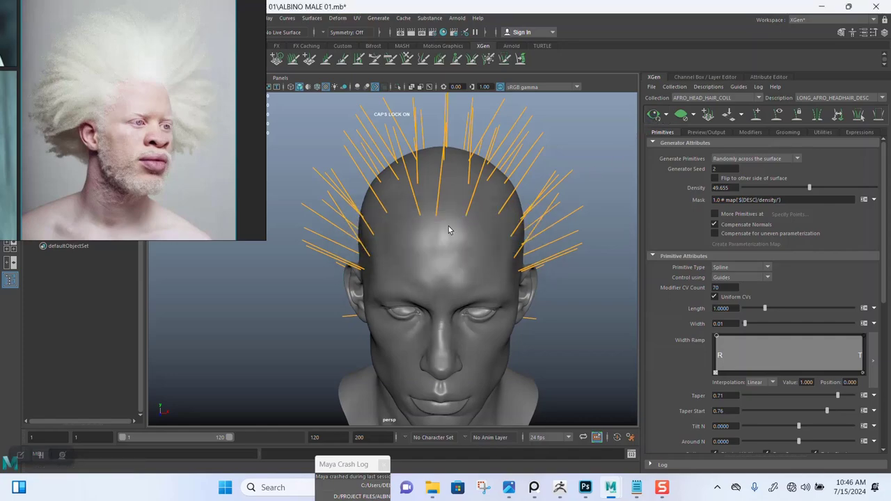
left_click_drag(437, 230, 433, 256, "alt")
left_click(680, 115)
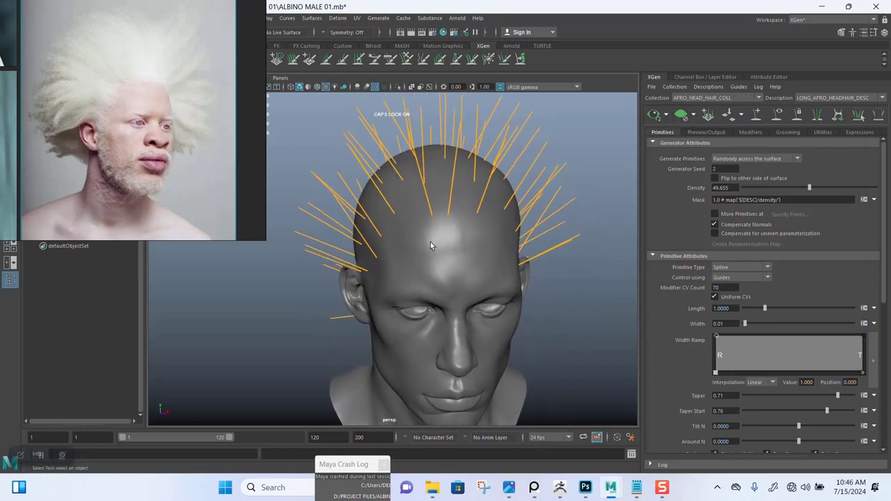
Inspect the extent of the EYE_HAIR_SCALP mesh on the forehead, deselect it and save the scene
left_click(439, 254)
left_click(446, 285)
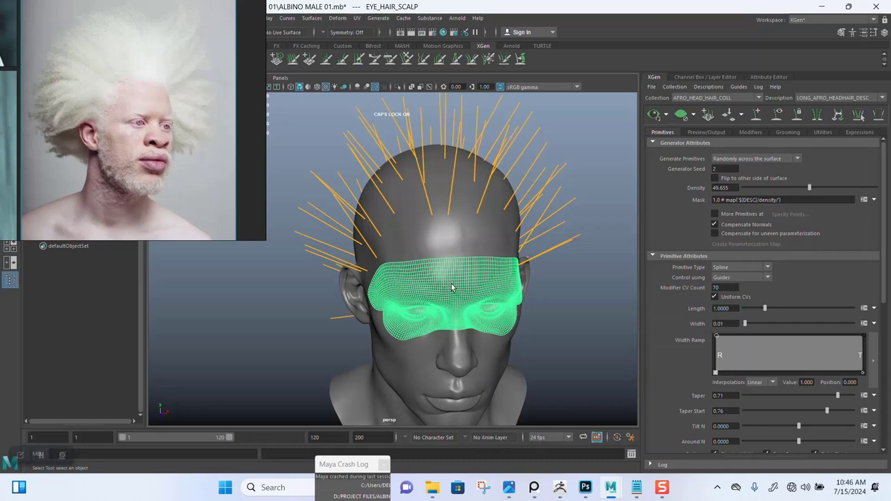
mouse_move(556, 290)
left_mouse_down("alt")
mouse_move(565, 286)
mouse_move(553, 279)
left_mouse_up("alt")
left_click(564, 286)
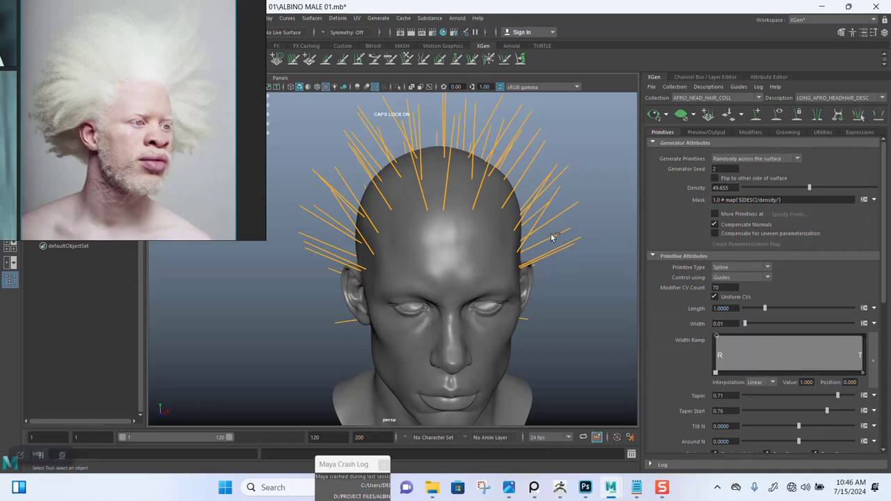
key("ctrl+s")
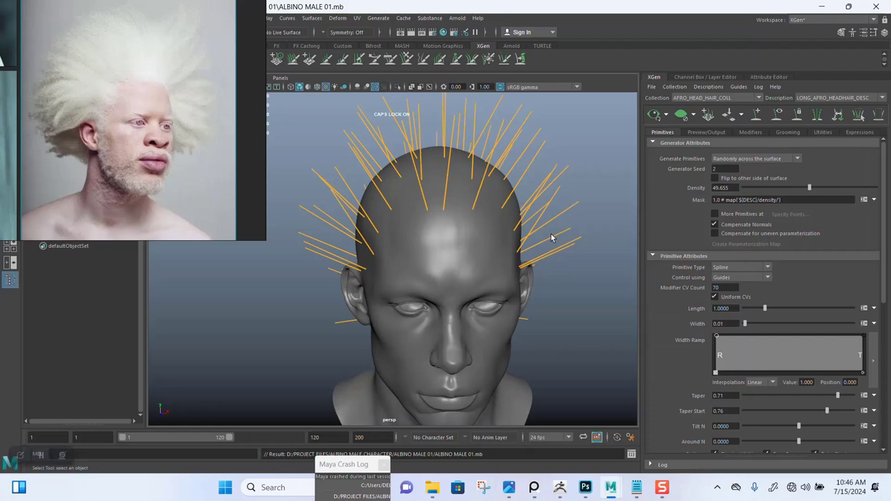
Start a new paint map for the density mask with a map resolution of 50 and a black start color
scroll(506, 246, "down", 4)
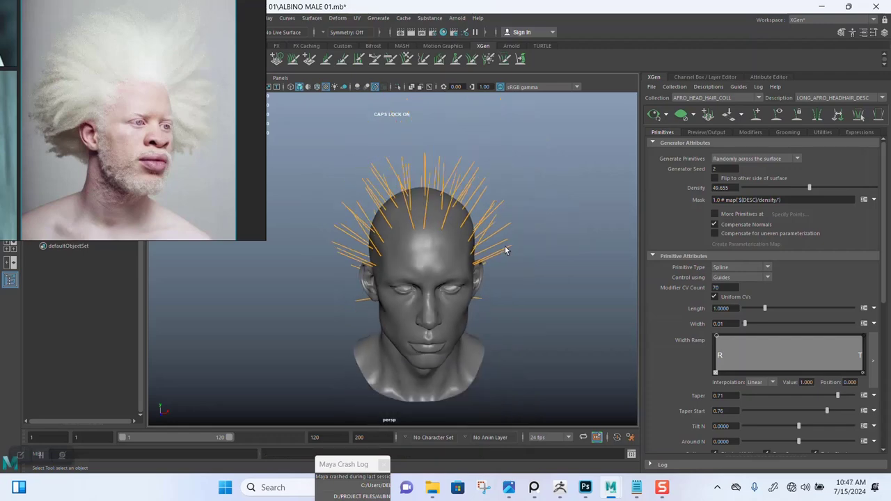
scroll(505, 247, "up", 4)
left_click_drag(505, 246, 502, 212, "alt")
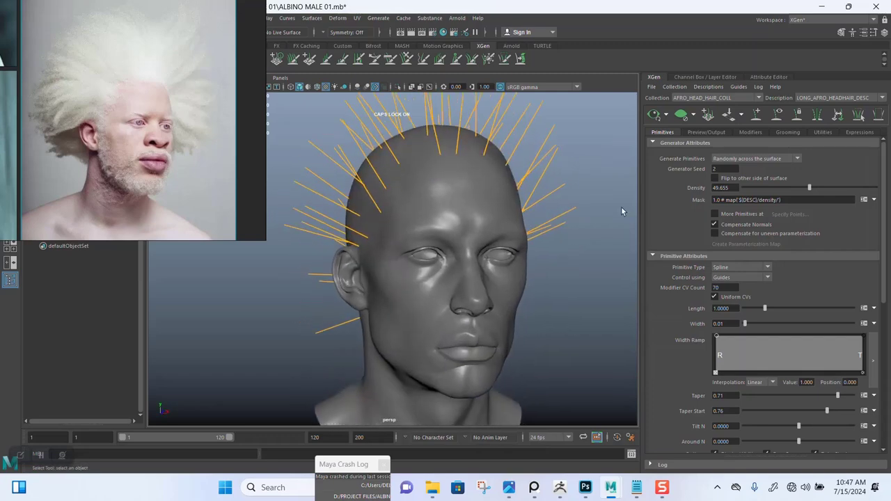
left_click(874, 200)
left_click(833, 212)
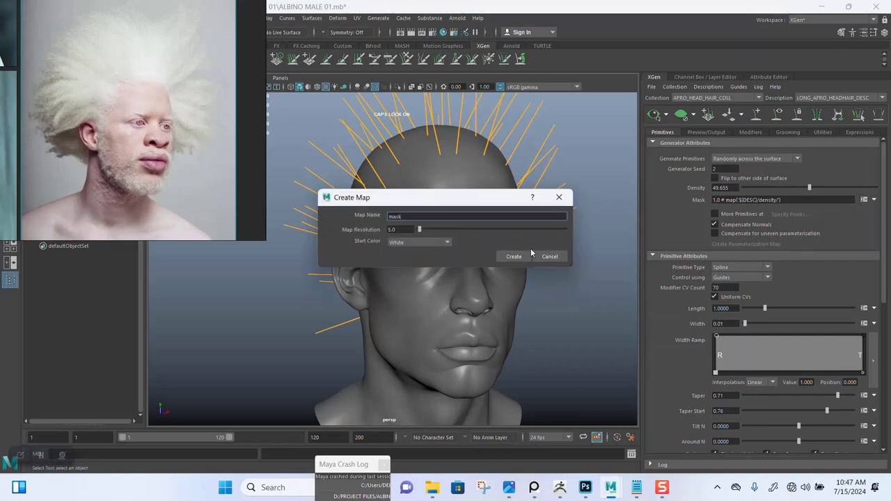
left_click_drag(404, 230, 377, 230)
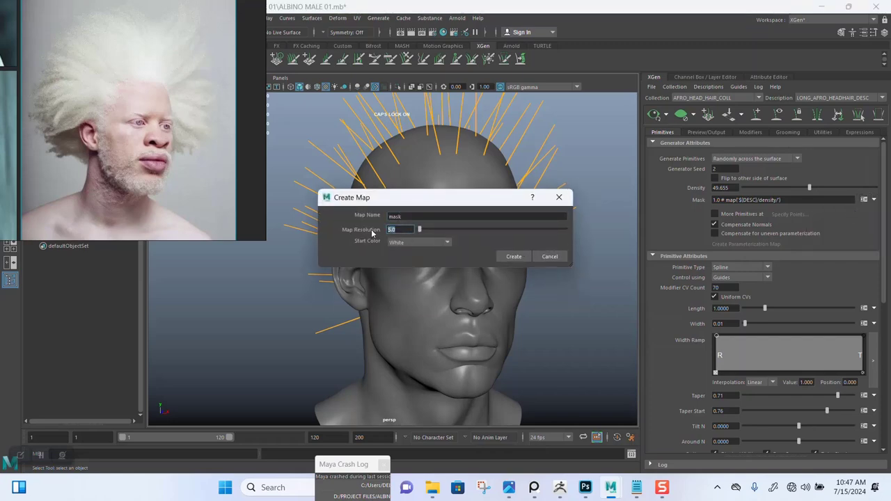
type("50")
left_click(418, 243)
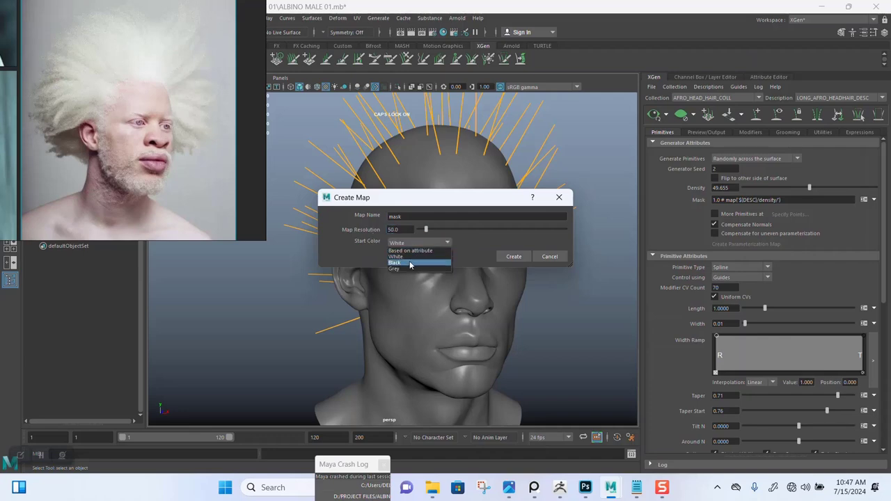
left_click(410, 266)
Name the mask map AFRO_HEAD_HAIR_DEN_MASK and create it
left_click_drag(409, 217, 370, 218)
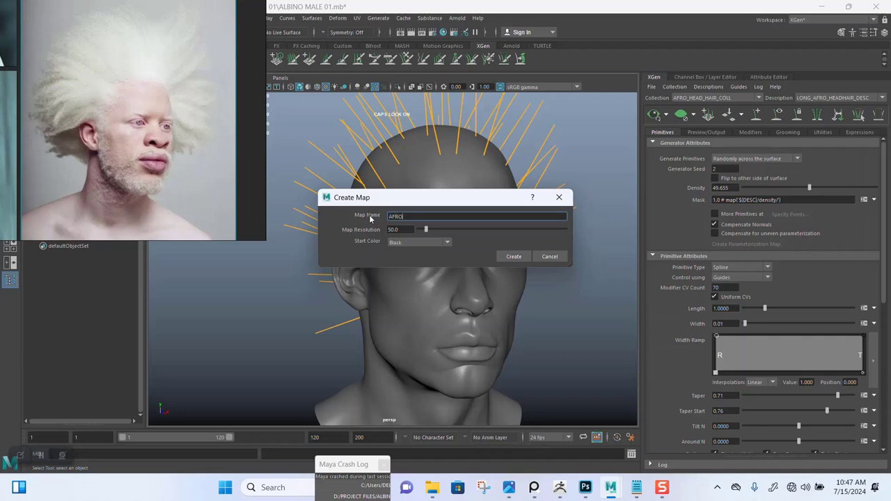
type("AFRO_H")
type("EAD_HAIR_DEN_MASK")
left_click(513, 257)
Switch the viewport to textured shading and clear the XGen hair preview from the masked scalp
key("6")
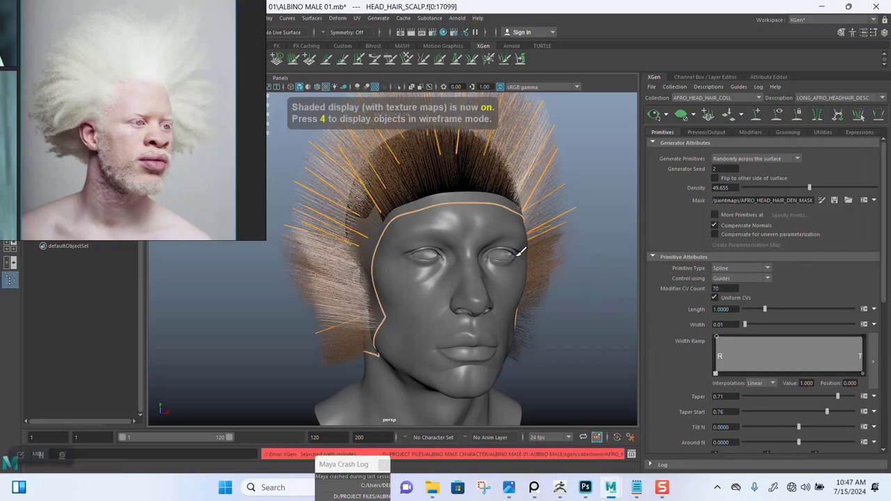
left_click(681, 115)
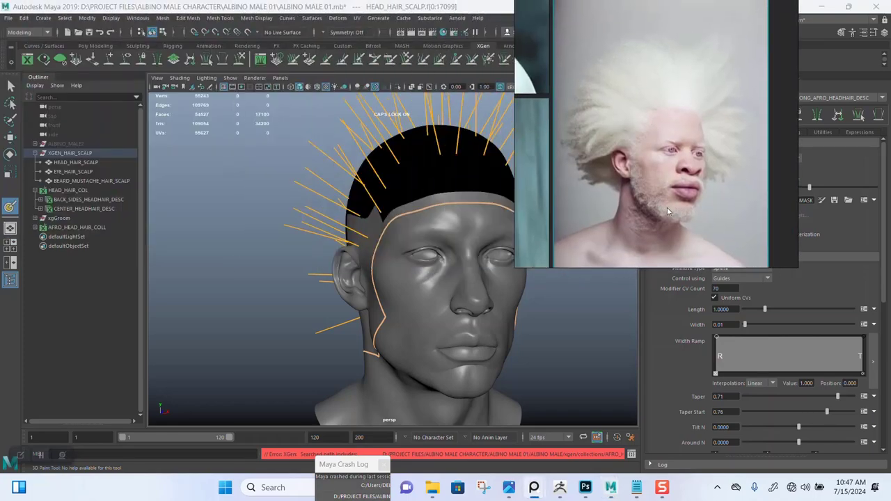
left_click_drag(264, 248, 327, 254, "alt")
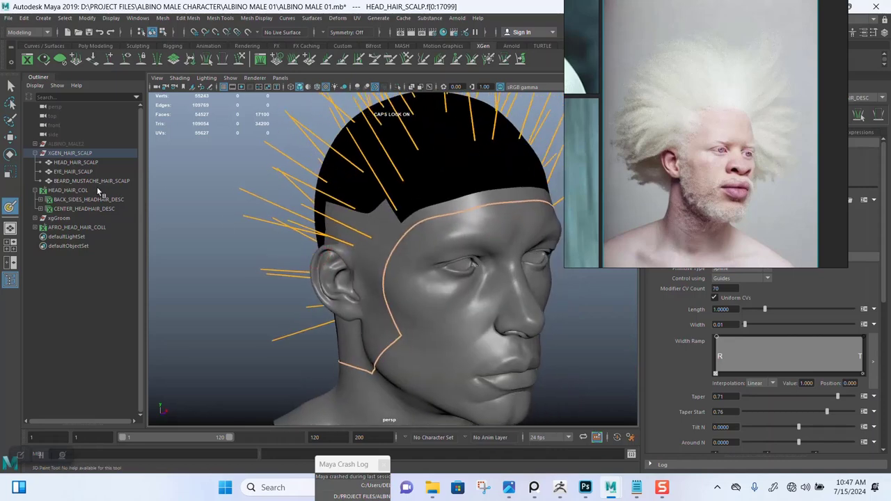
Leave the paint tool and hide the BEARD_MUSTACHE_HAIR_SCALP mesh covering the side of the head
key("q")
left_click(389, 306)
left_click(459, 327)
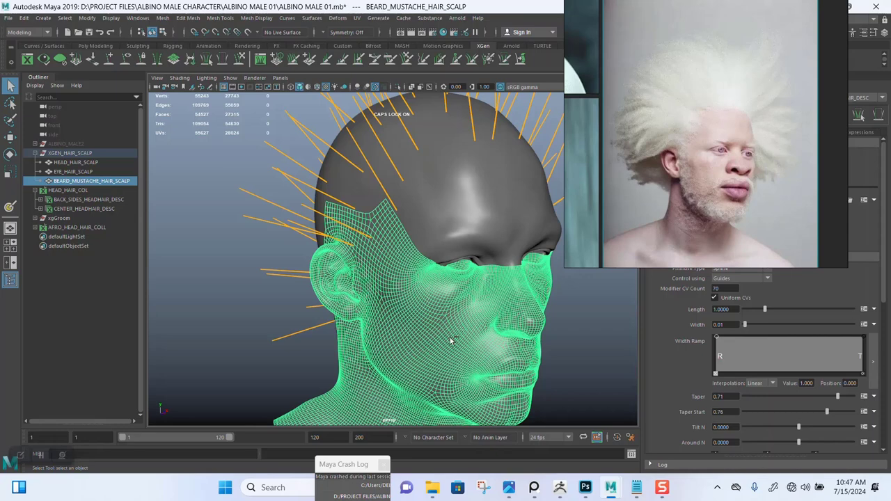
key("ctrl+h")
left_click_drag(411, 334, 390, 317, "alt")
key("y")
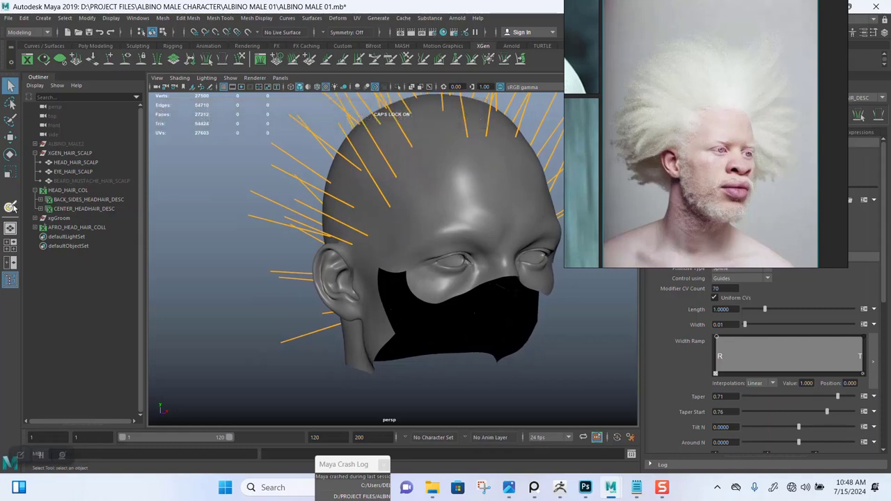
key("6")
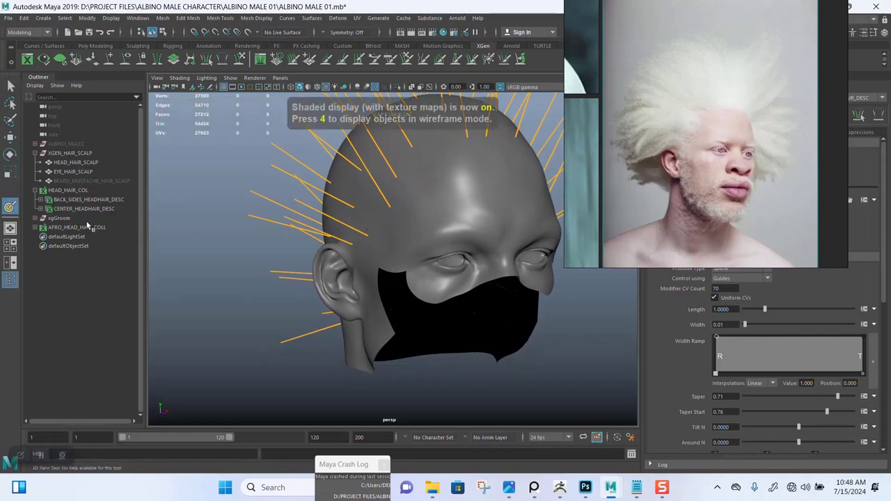
double_click(10, 207)
left_click(264, 84)
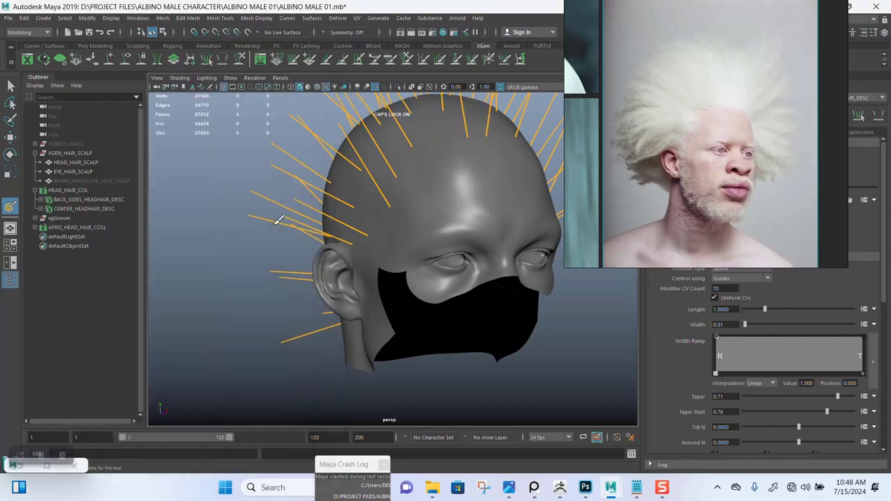
Select the HEAD_HAIR_SCALP mesh and open the 3D Paint Tool's settings for it
left_click_drag(327, 209, 348, 182, "alt")
left_click(10, 84)
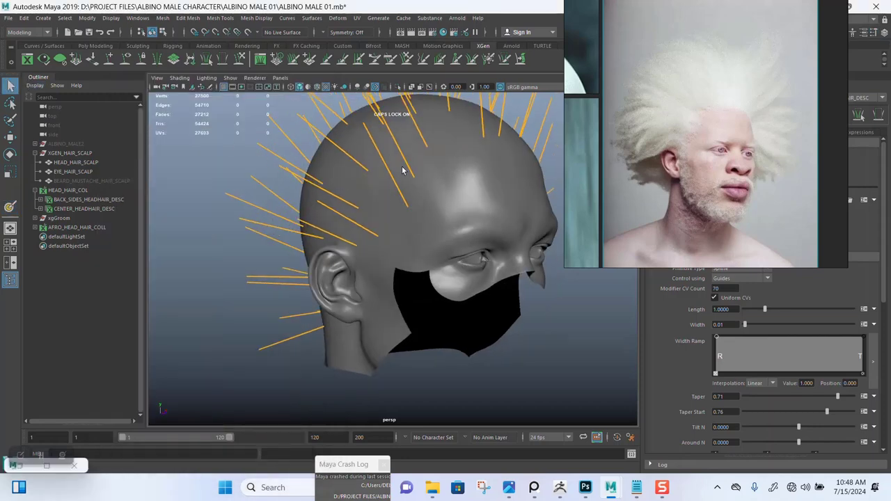
left_click(372, 185)
double_click(9, 206)
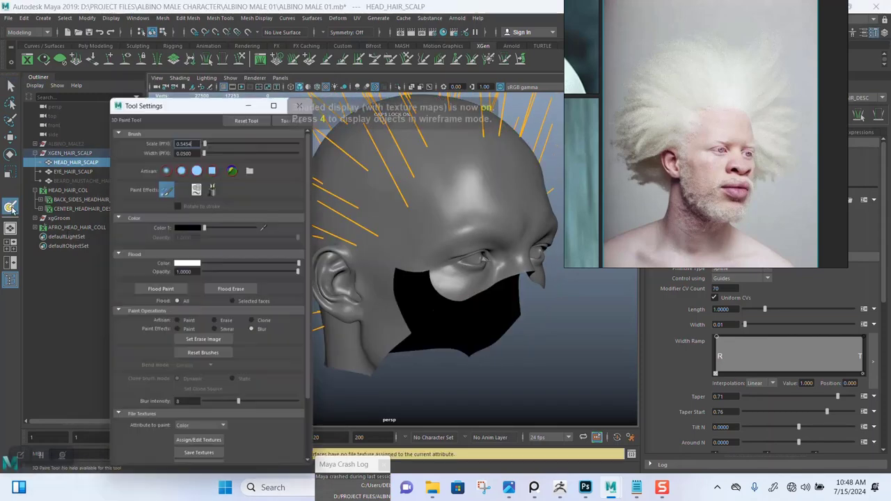
Close the 3D Paint Tool settings, leave the tool and reopen the AFRO_HEAD_HAIR_DEN_MASK map for painting on the scalp
left_click(263, 84)
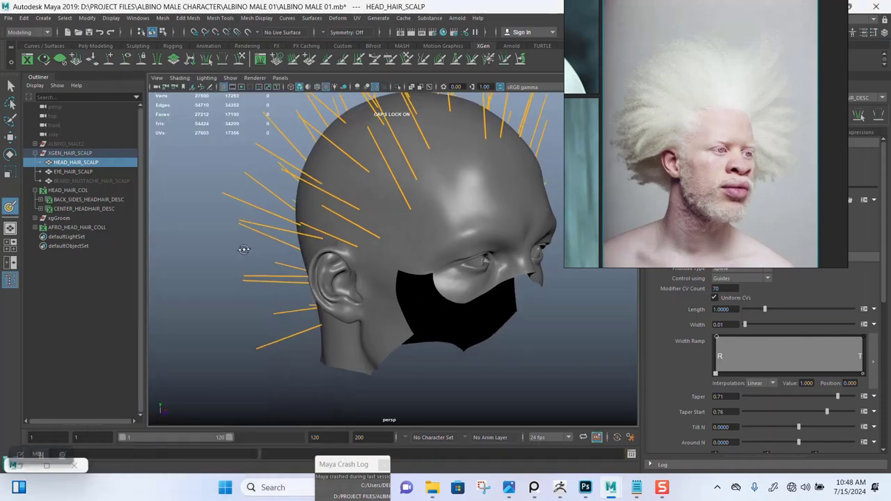
left_click_drag(242, 249, 251, 248, "alt")
key("q")
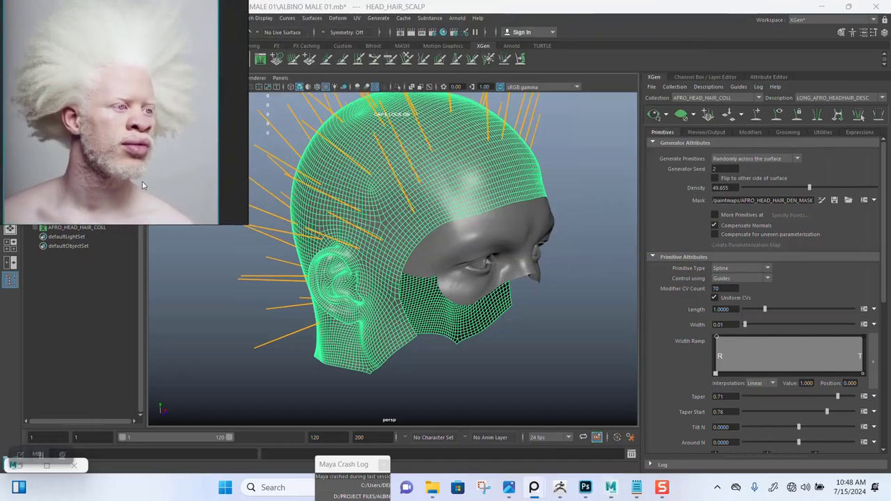
left_click(821, 201)
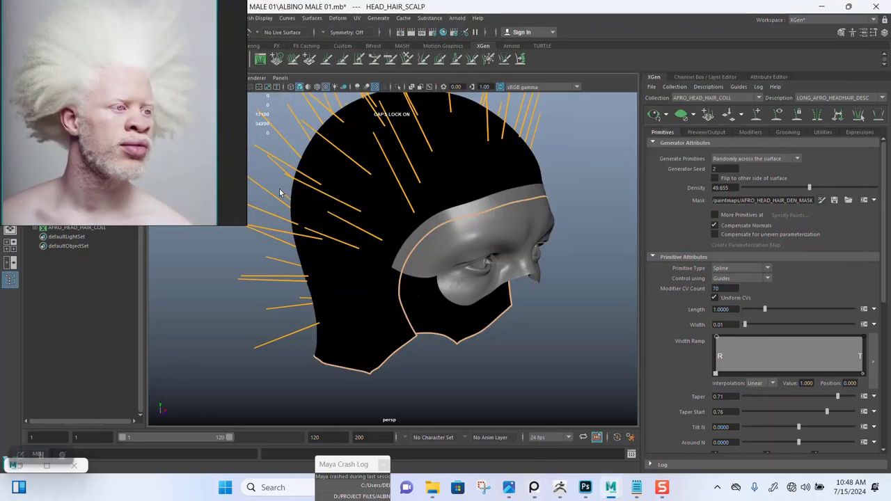
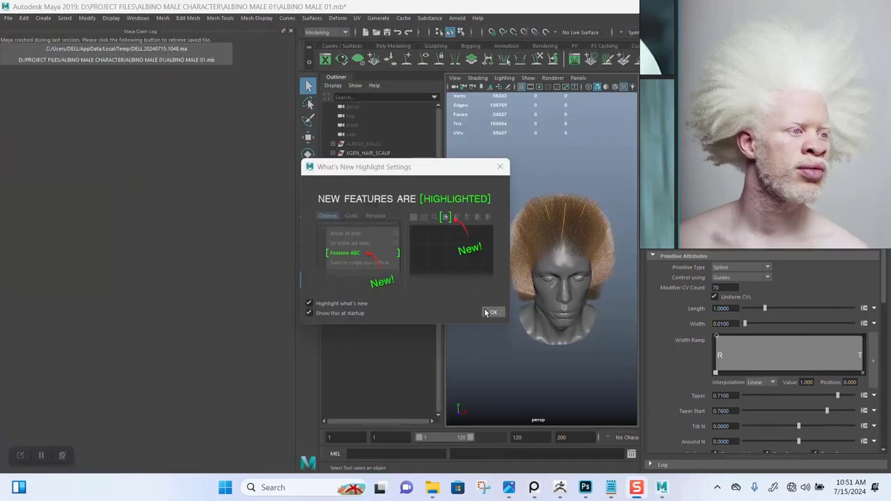
Dismiss the What's New dialog, move the Maya Crash Log aside and rearrange the viewport and reference image beside the XGen settings
left_click(490, 312)
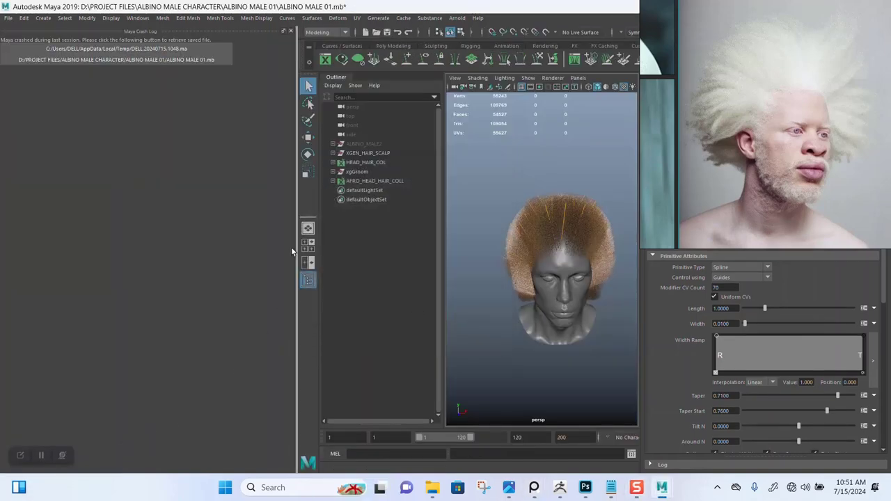
left_click(283, 32)
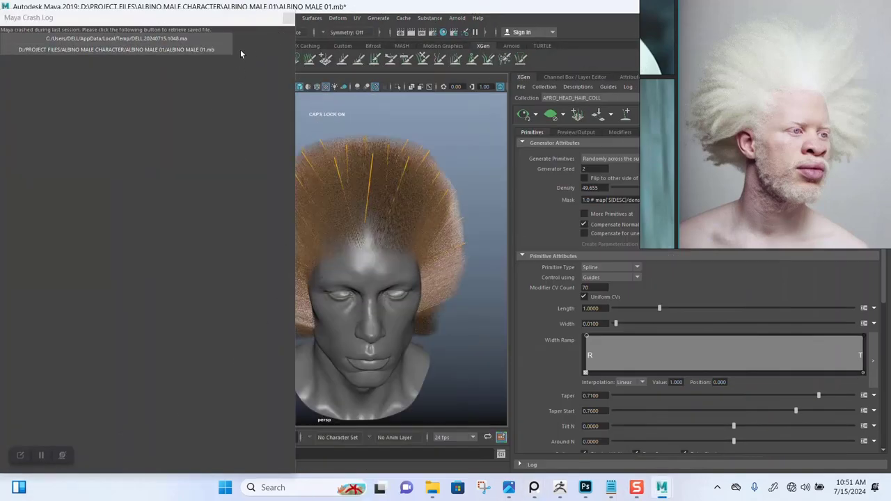
left_click_drag(164, 25, 359, 359)
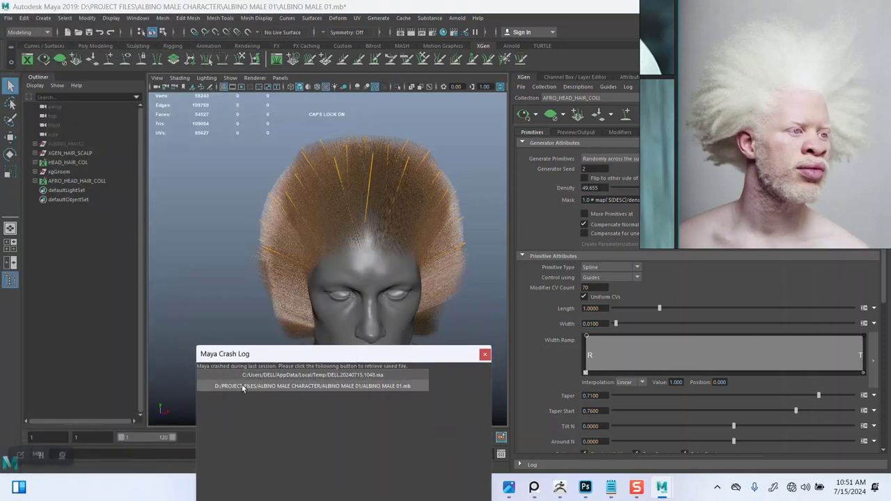
left_click_drag(196, 404, 373, 416)
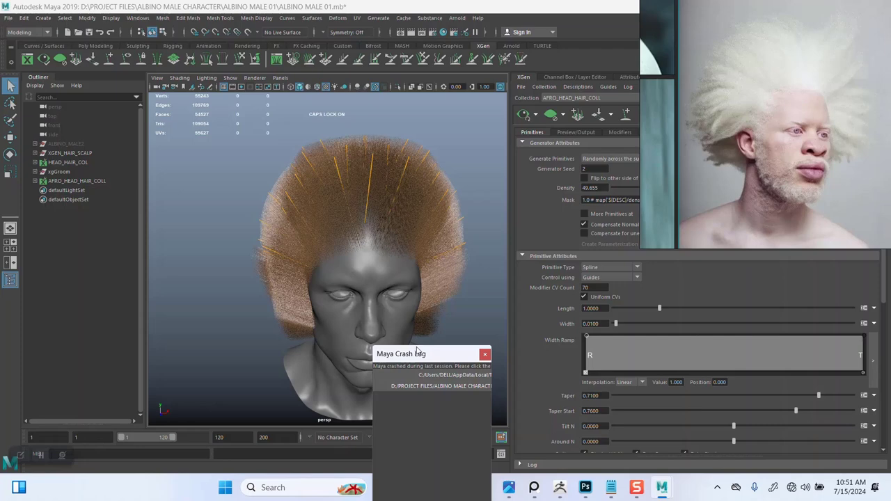
left_click_drag(416, 346, 416, 475)
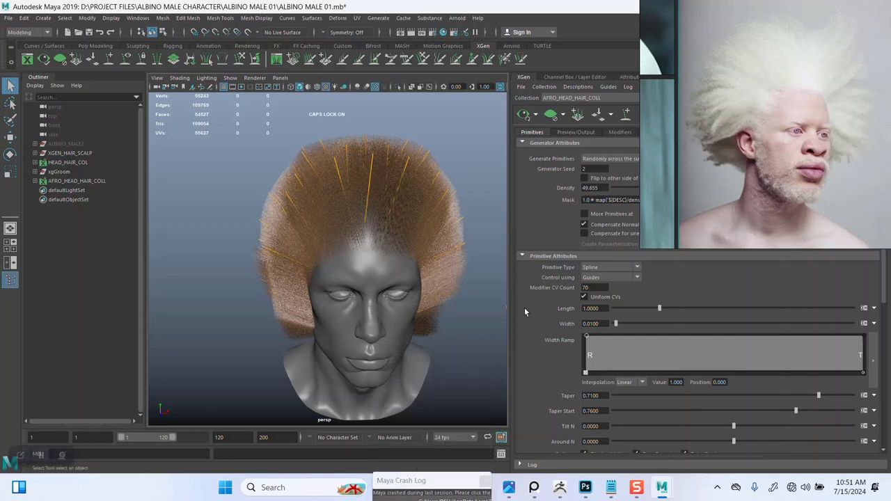
left_click_drag(508, 309, 641, 317)
left_click_drag(715, 162, 75, 162)
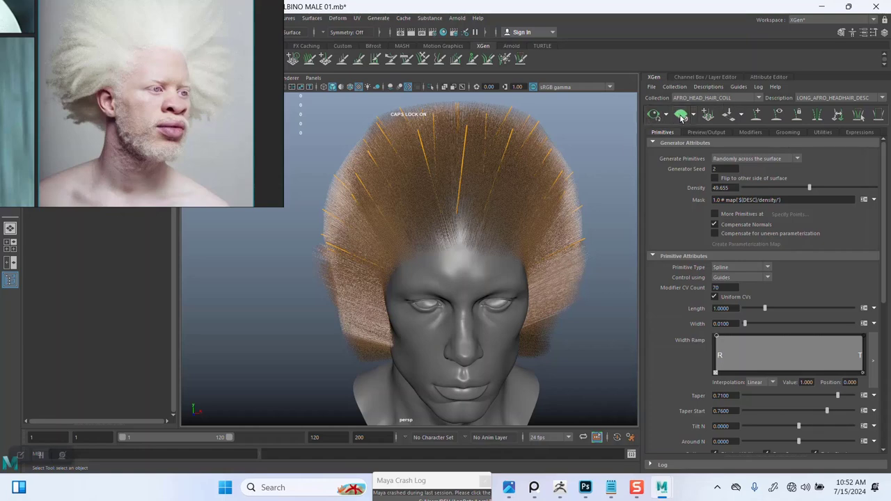
Clear the long afro preview, hide its guides and switch XGen to the HEAD_HAIR_COL collection
left_click(682, 115)
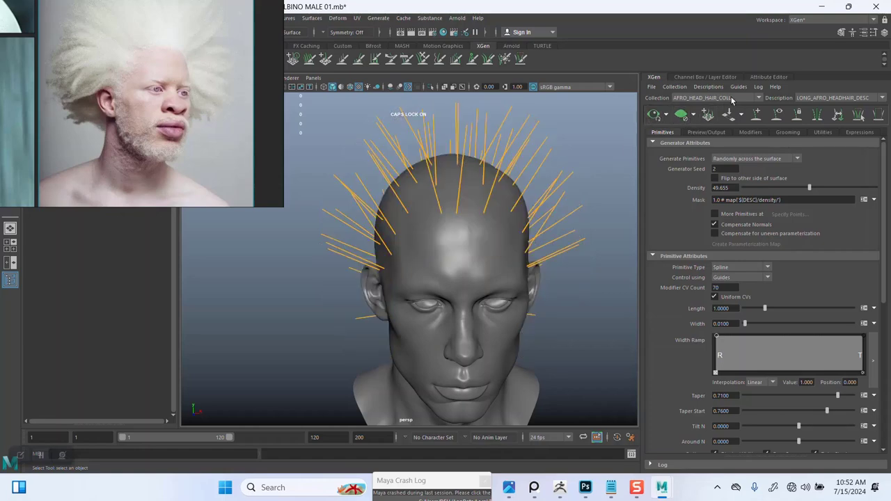
left_click(774, 115)
left_click(717, 97)
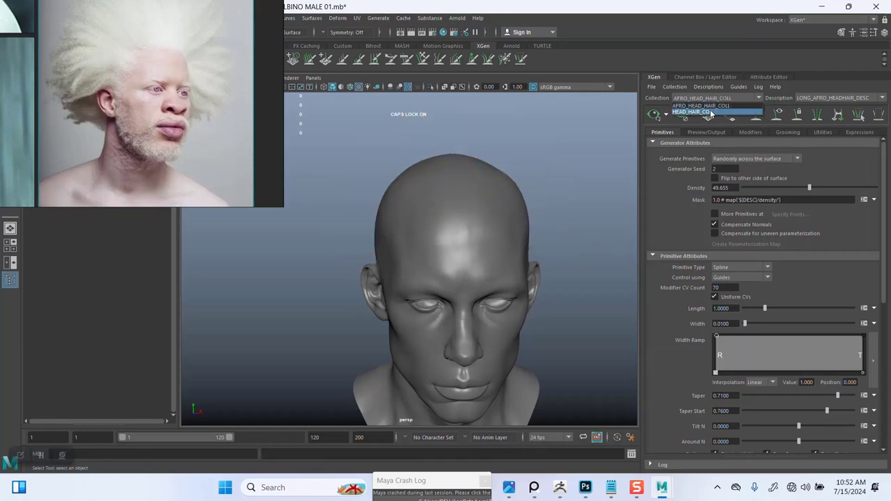
left_click(703, 108)
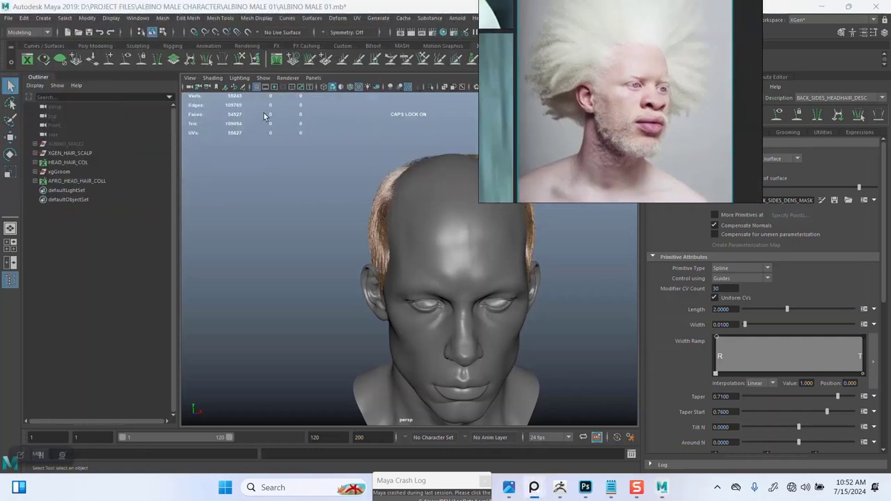
Set the Maya project to the ALBINO MALE folder inside ALBINO MALE 01
left_click(8, 17)
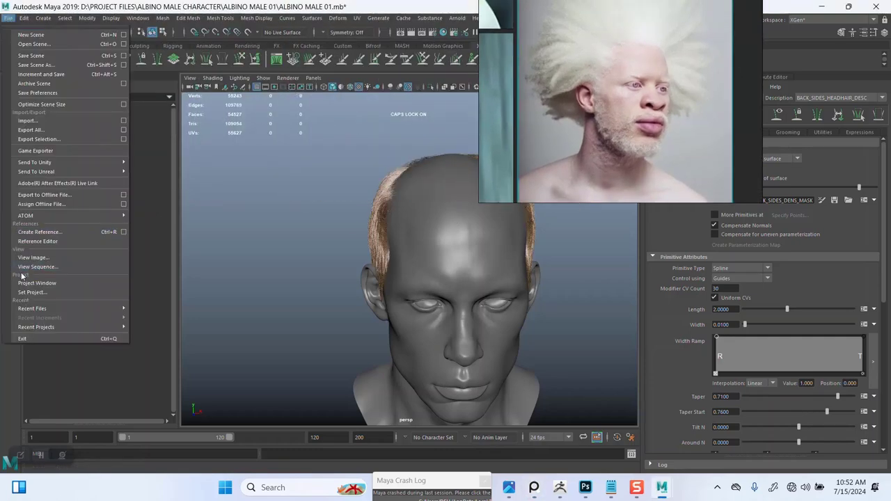
left_click(29, 292)
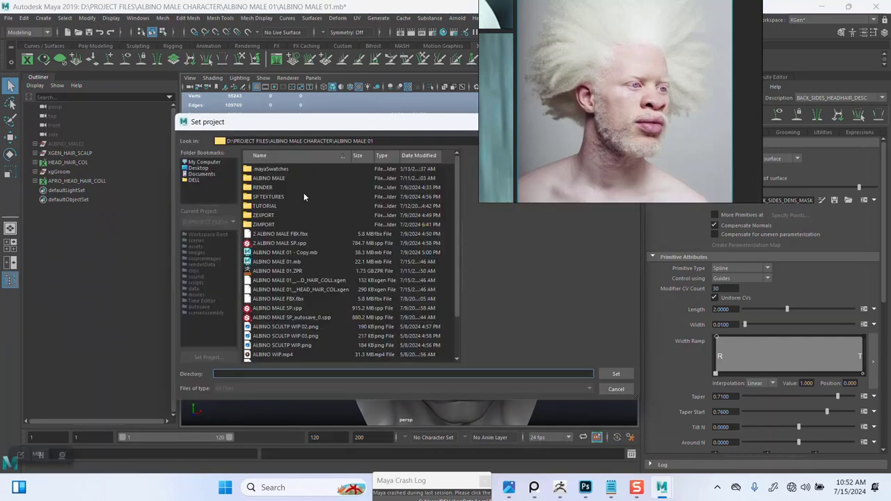
left_click(270, 178)
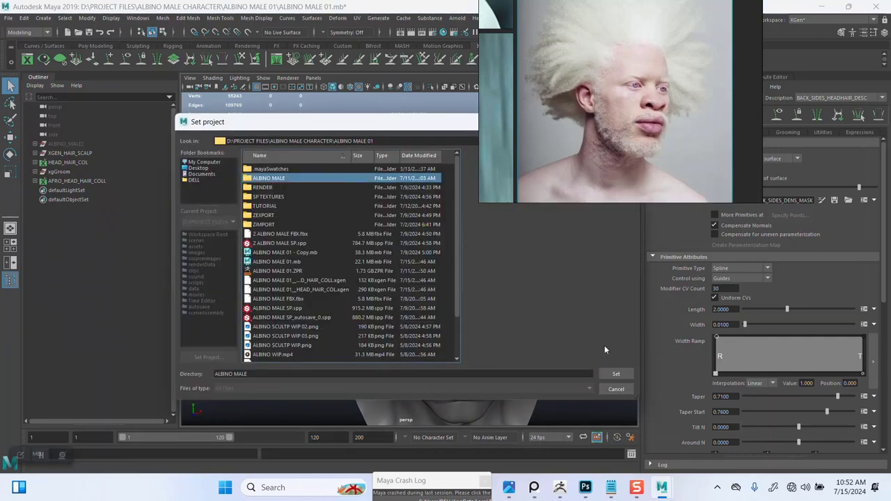
left_click(616, 374)
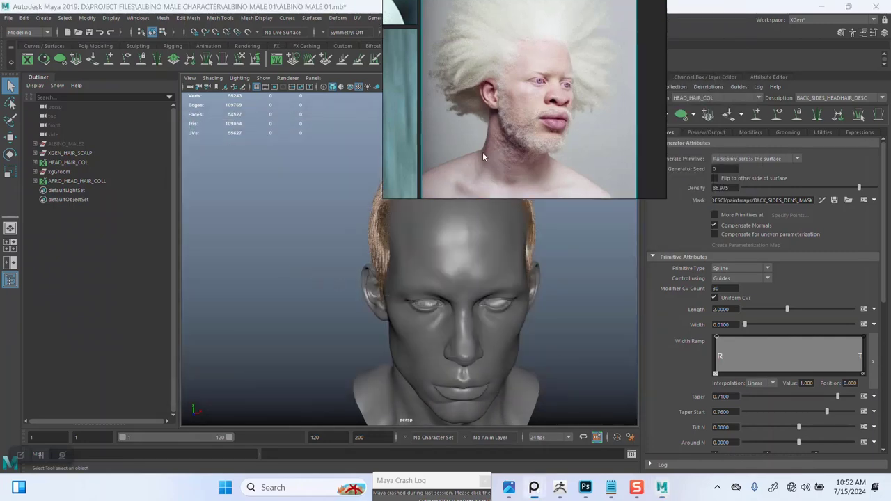
Clear the previews of CENTER_HEADHAIR_DESC and BACK_SIDES_HEADHAIR_DESC, and switch XGen back to the AFRO_HEAD_HAIR_COLL collection
left_click(823, 98)
left_click(819, 112)
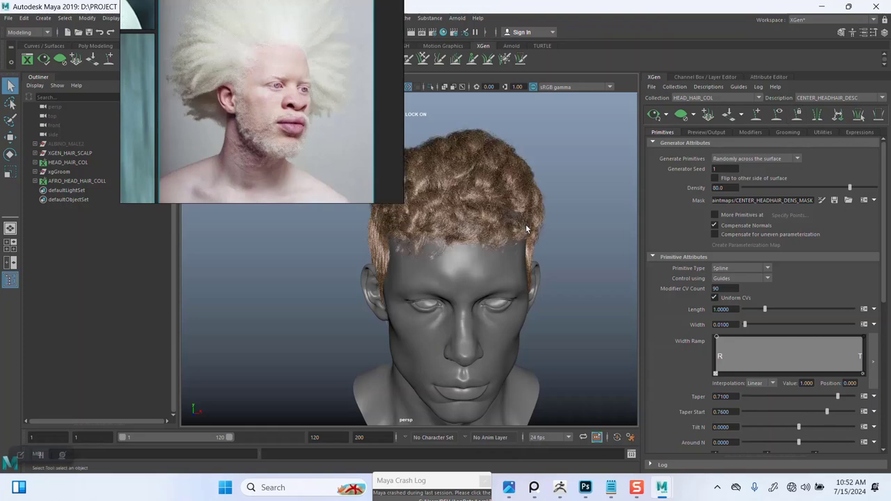
left_click(683, 117)
left_click(822, 100)
left_click(819, 109)
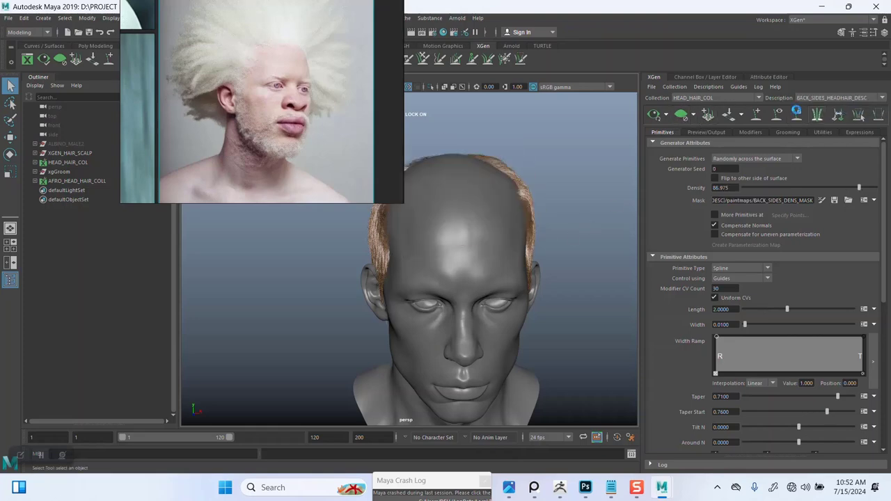
left_click(682, 117)
left_click(696, 101)
left_click(696, 105)
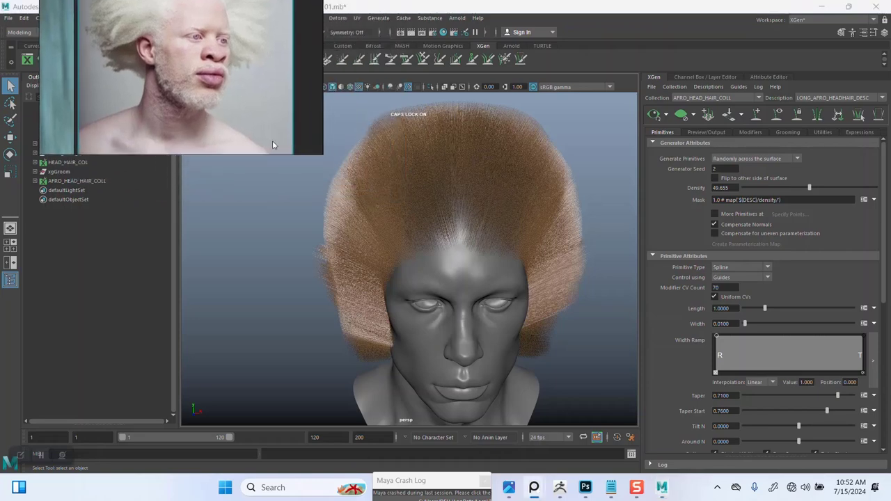
left_click_drag(567, 235, 489, 308, "alt")
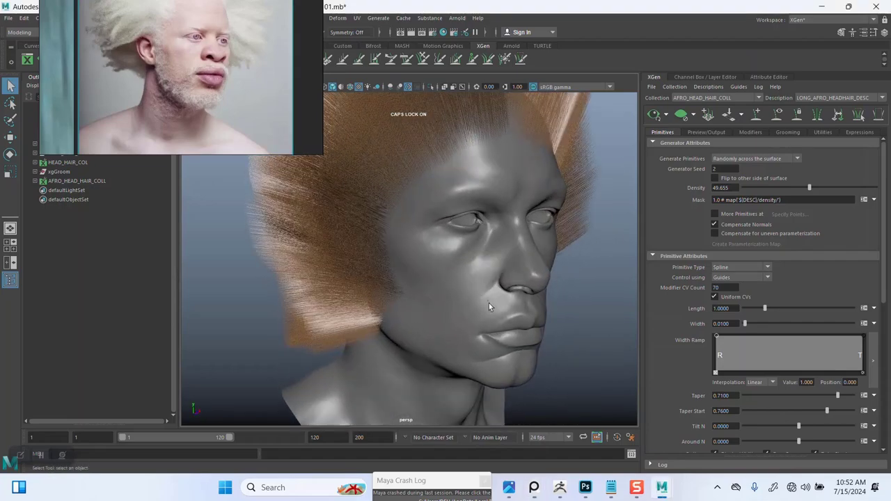
left_click(489, 310)
key("ctrl+h")
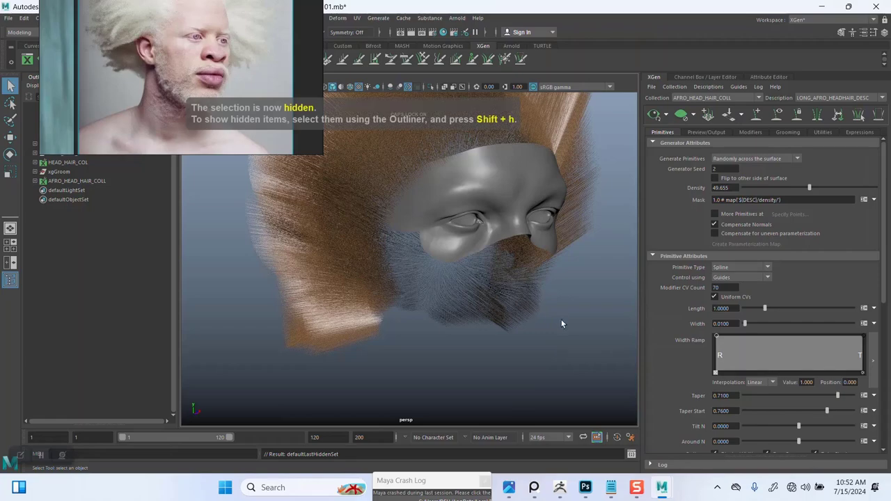
mouse_move(573, 314)
left_mouse_down("alt")
mouse_move(600, 329)
mouse_move(572, 326)
mouse_move(590, 294)
left_mouse_up("alt")
key("ctrl+z")
Hide the BEARD_MUSTACHE_HAIR_SCALP mesh covering the lower face and neck
left_click(590, 294)
left_click(529, 353)
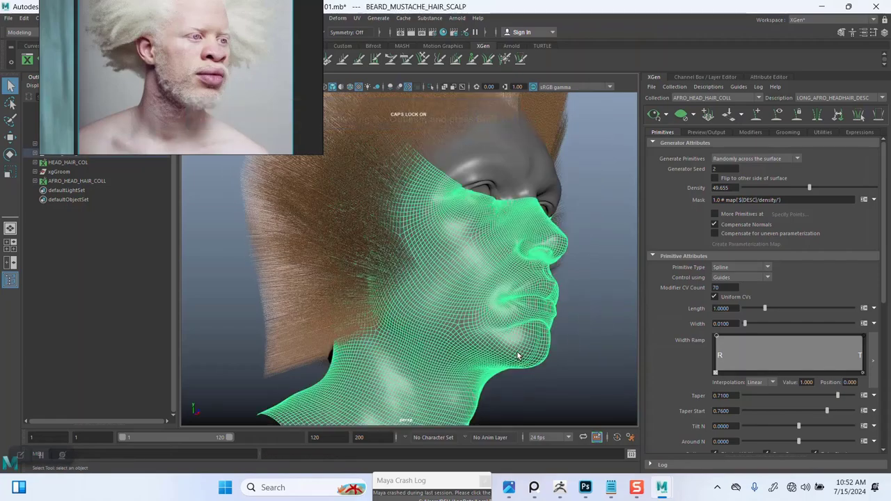
key("ctrl+h")
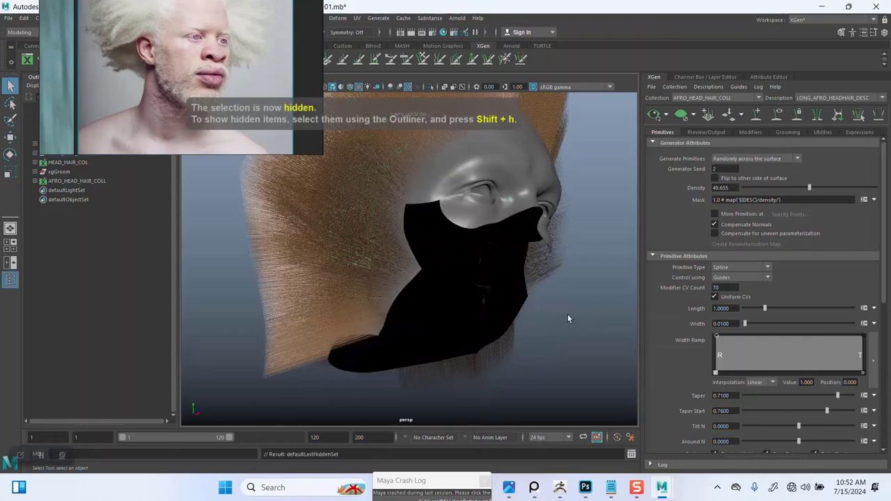
left_click_drag(567, 320, 529, 301, "alt")
Clear the hair preview of LONG_AFRO_HEADHAIR_DESC and show its guides on the scalp
left_click(682, 115)
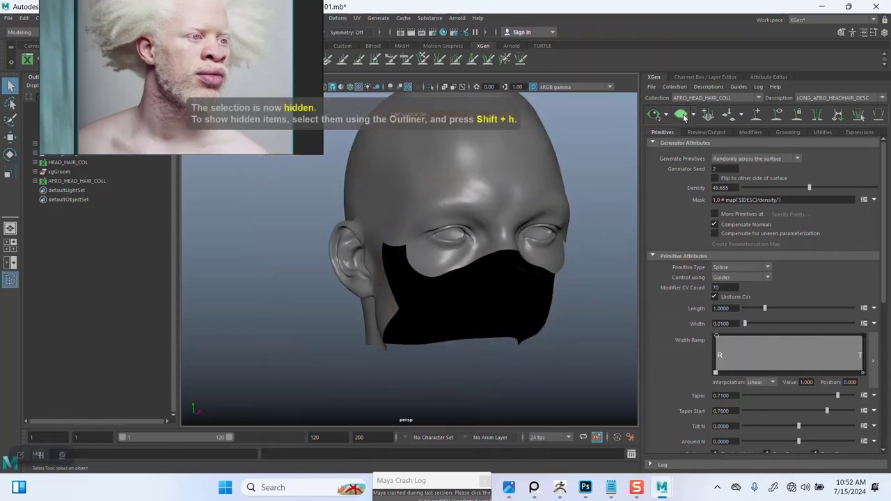
left_click(776, 117)
left_click_drag(497, 188, 515, 228, "alt")
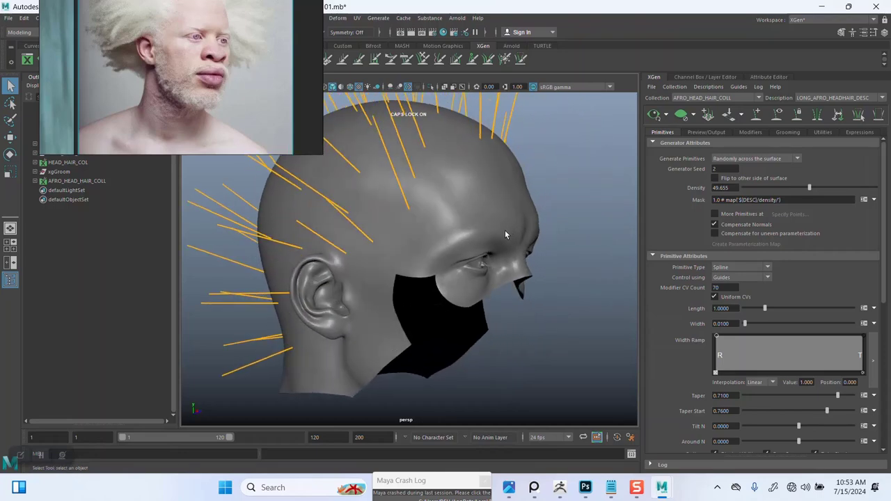
left_click_drag(501, 238, 450, 234, "alt")
left_click(446, 152)
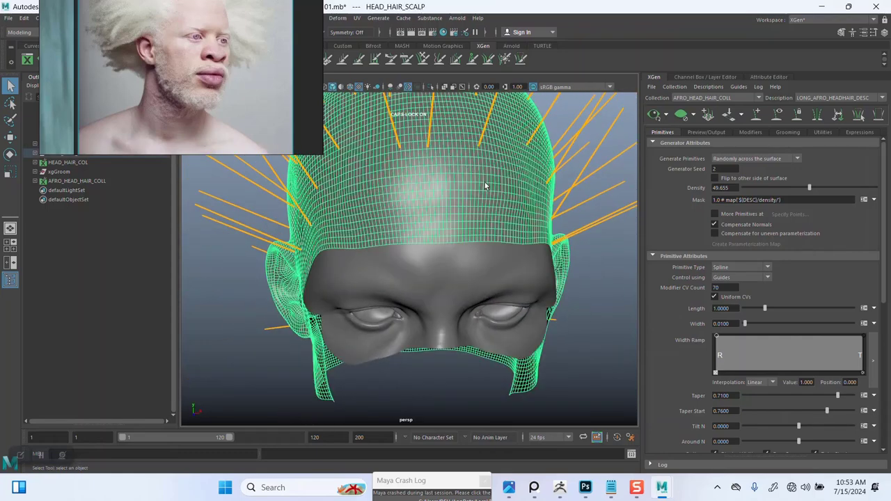
left_click(609, 264)
left_click(471, 199)
left_click_drag(472, 199, 602, 235, "alt")
left_click(603, 234)
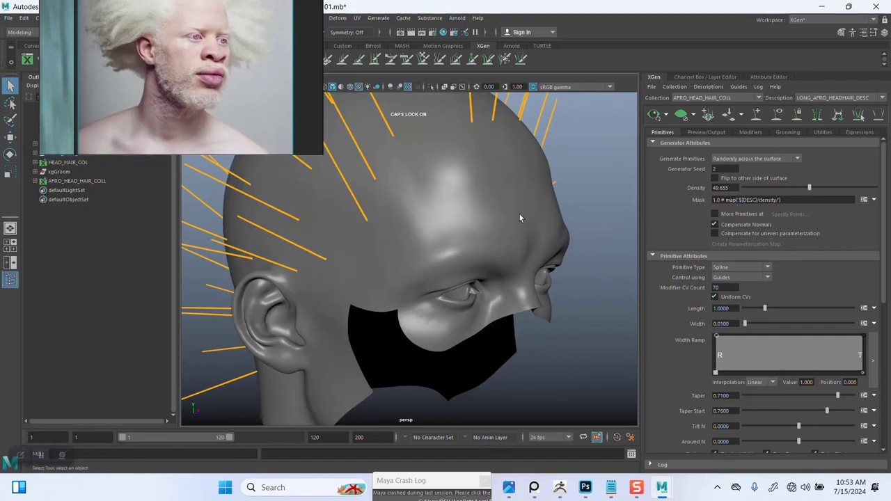
Start a new map for the density mask with a resolution of 50 and Black as the start color
left_click(874, 201)
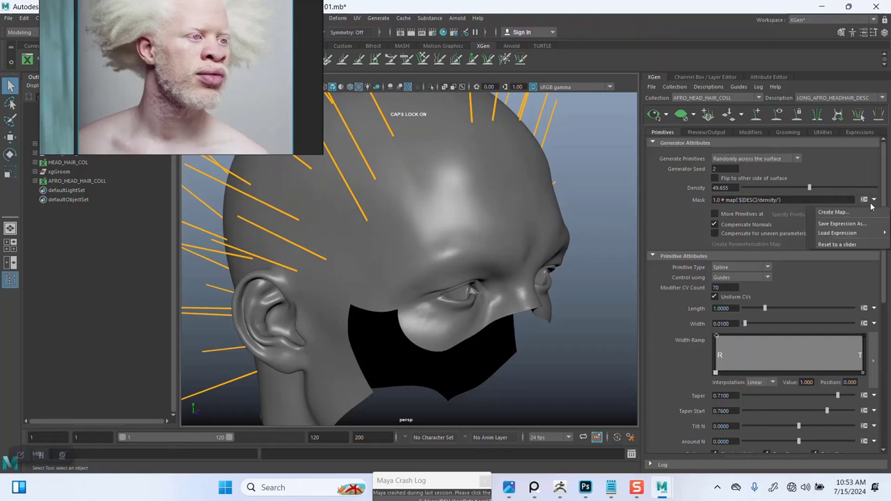
left_click(829, 212)
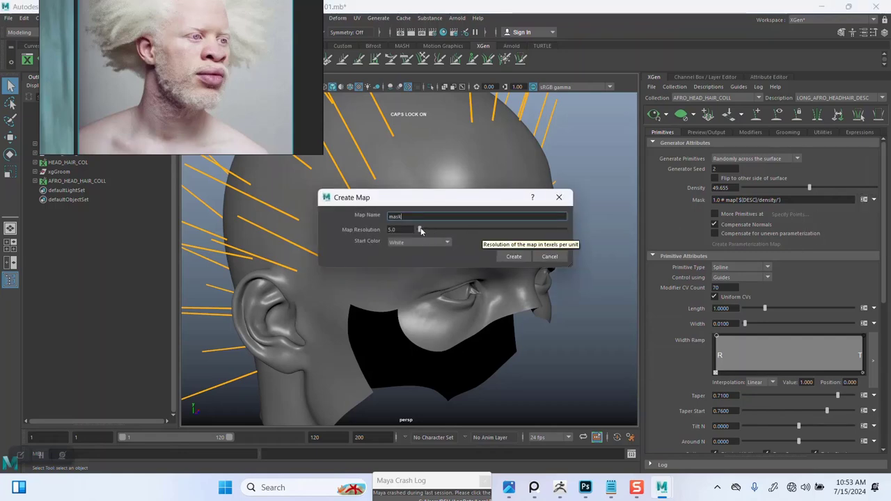
left_click(393, 231)
type("5")
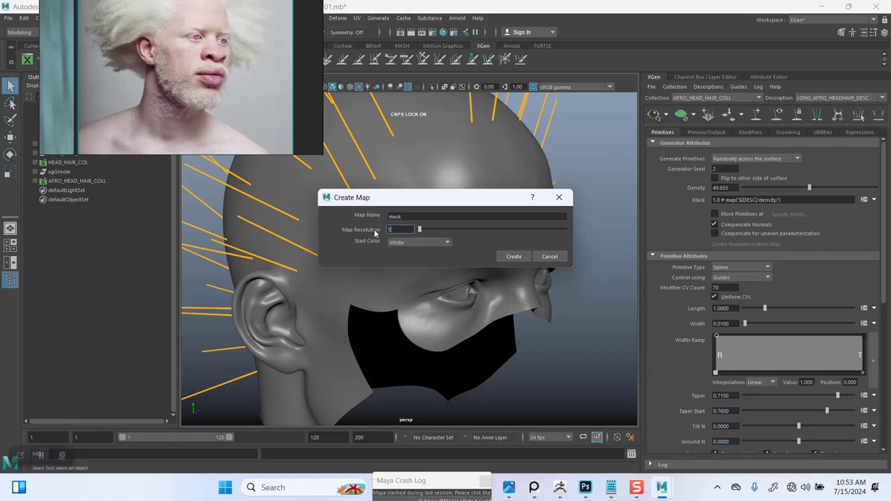
type("0")
left_click(407, 242)
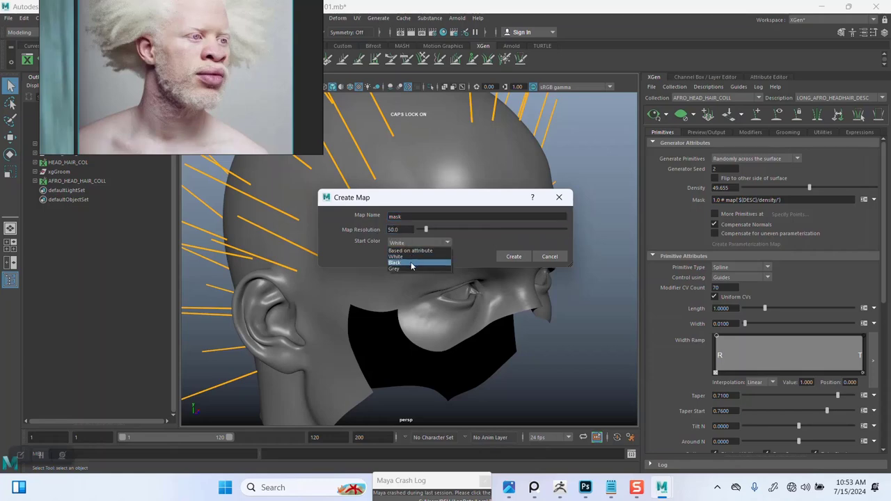
left_click(413, 262)
Name the mask map LONG_AFRO_HEADHAIR_DEN_MASK and create it
double_click(415, 216)
type("Af")
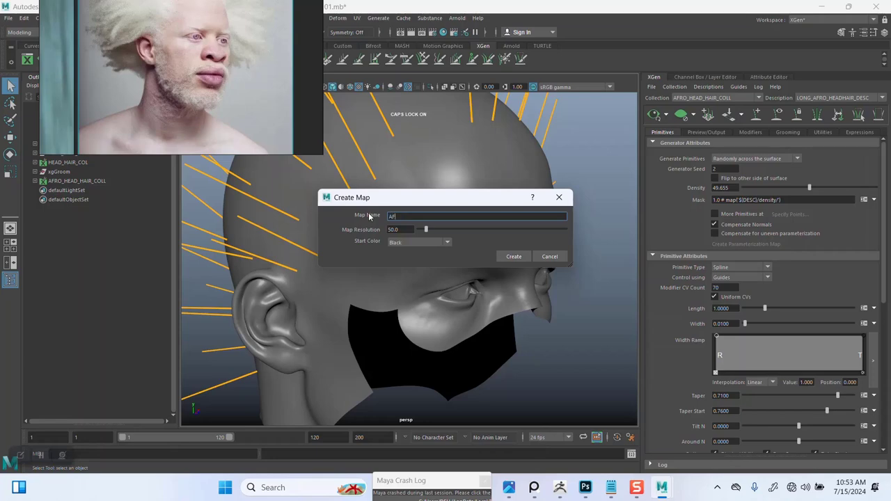
type("RO")
type("LONG")
type("HEAD")
type("HAIR")
type("_")
type("DEN_MASK")
left_click(513, 256)
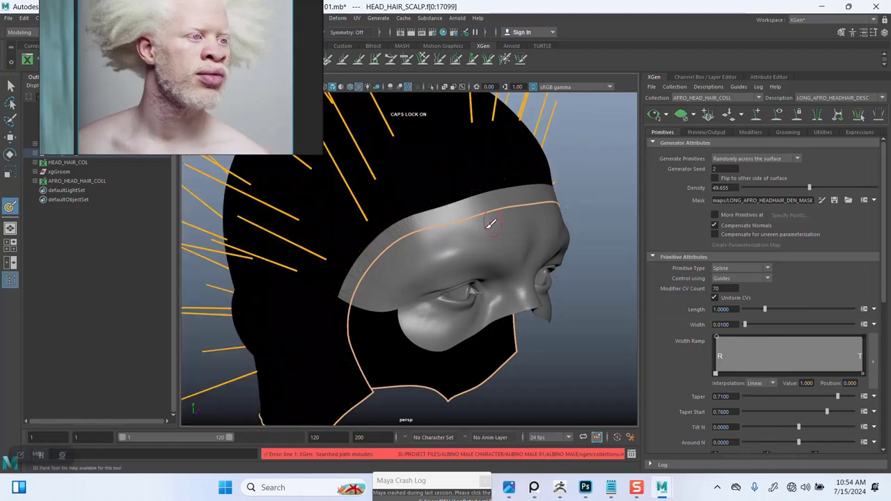
left_click_drag(453, 238, 430, 280, "alt")
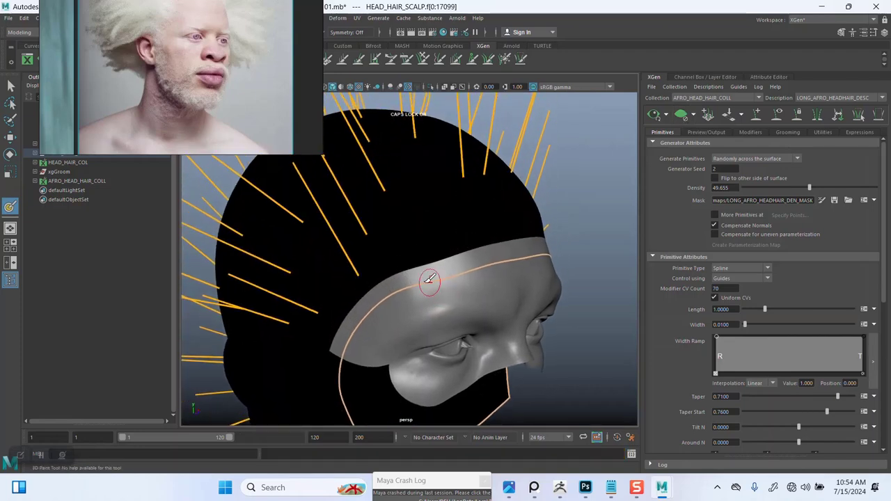
Set the 3D Paint Tool to a solid round brush with white color and Reflection along the X axis
double_click(9, 207)
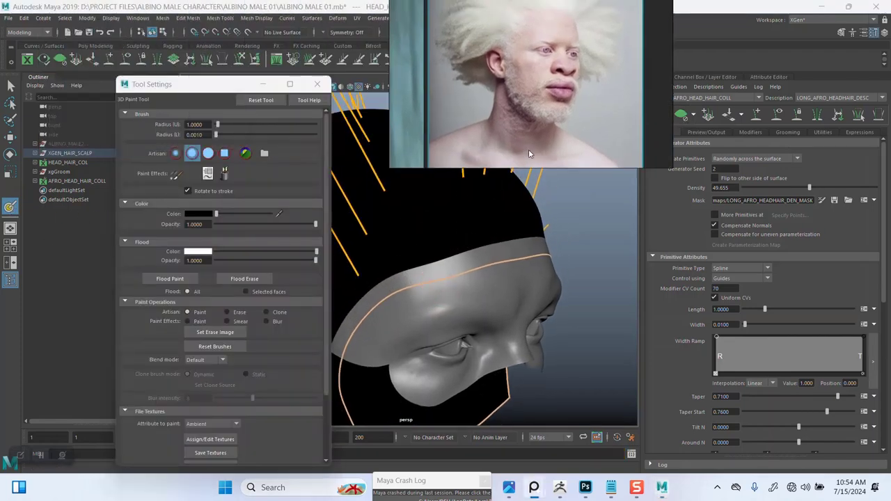
left_click(208, 153)
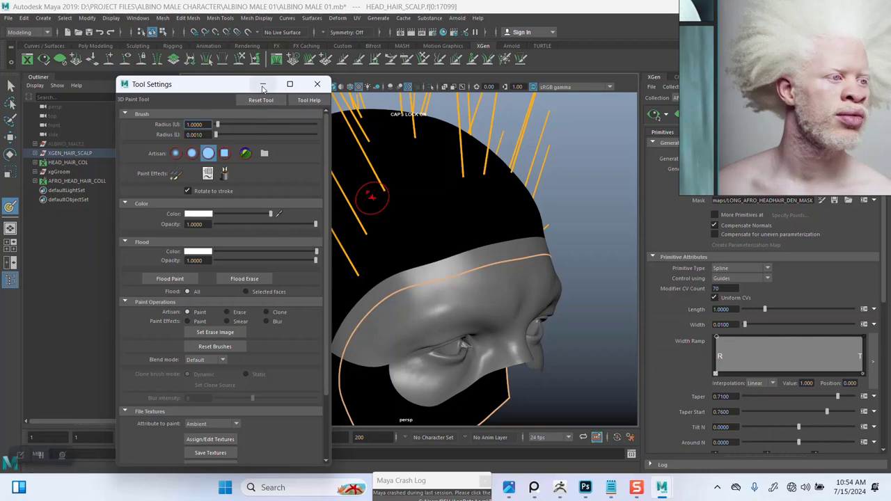
scroll(154, 426, "down", 3)
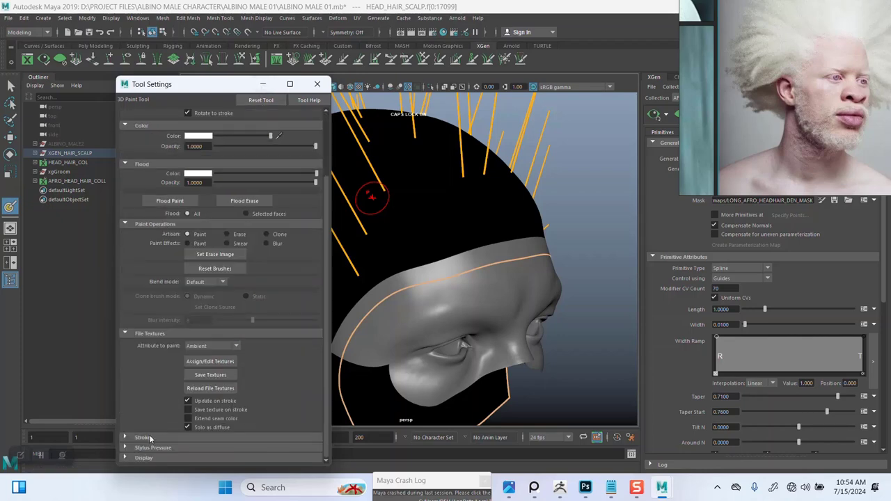
scroll(185, 455, "down", 2)
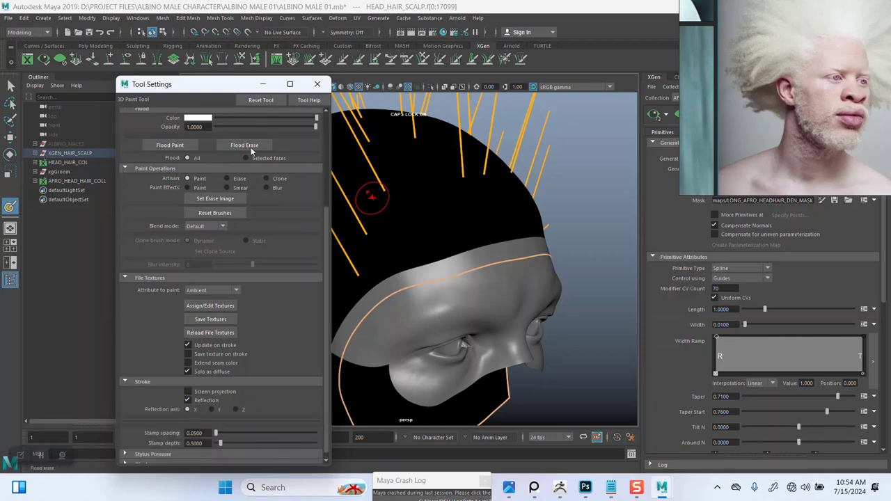
left_click(262, 87)
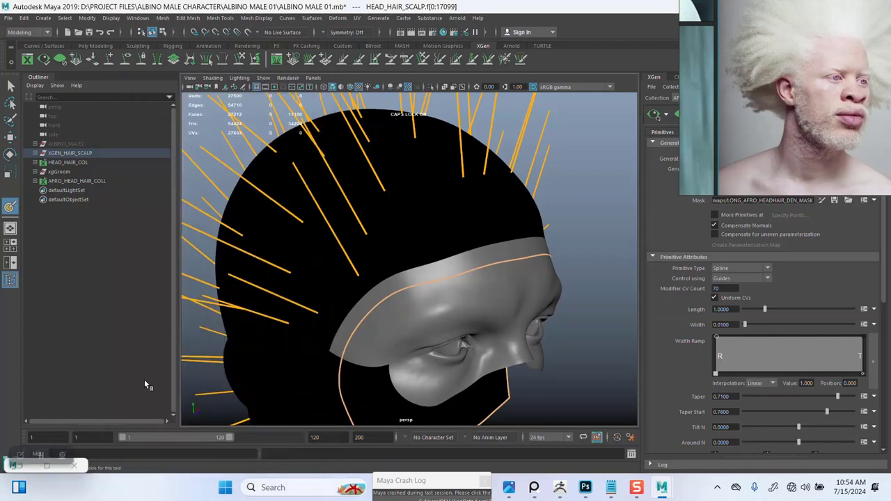
double_click(9, 208)
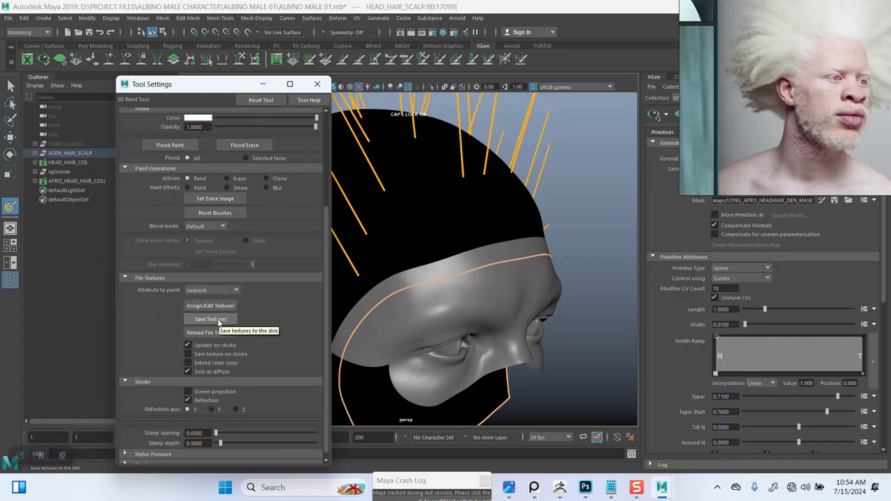
left_click(262, 84)
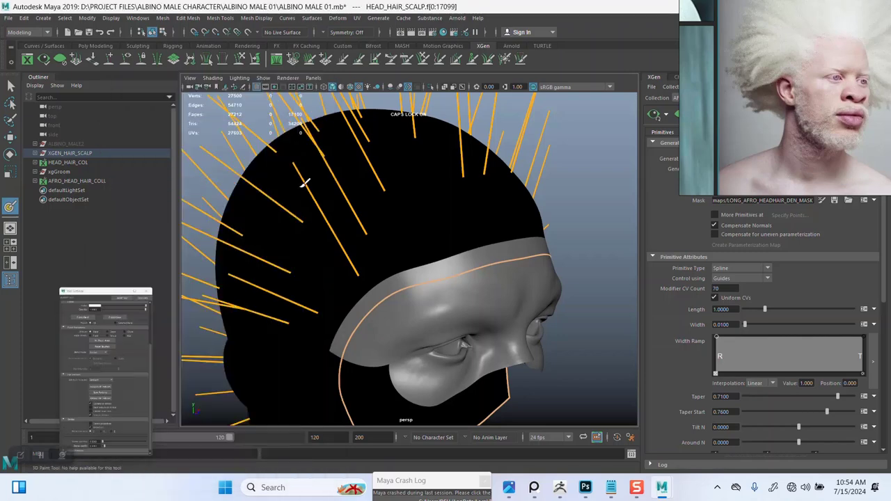
Paint a thin white mirrored hairline on the scalp mask across the forehead and down the temples
mouse_move(483, 225)
left_mouse_down("alt")
mouse_move(476, 249)
mouse_move(471, 227)
mouse_move(445, 263)
mouse_move(455, 238)
left_mouse_up("alt")
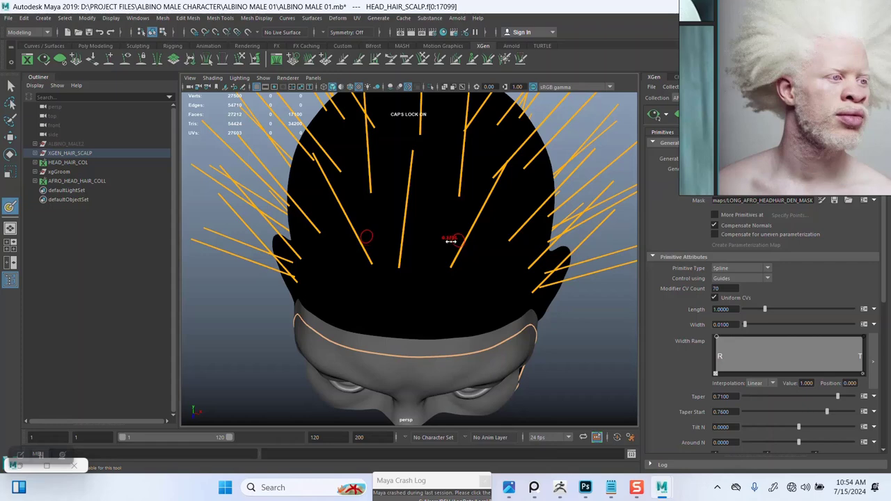
left_click_drag(452, 276, 416, 304, "alt")
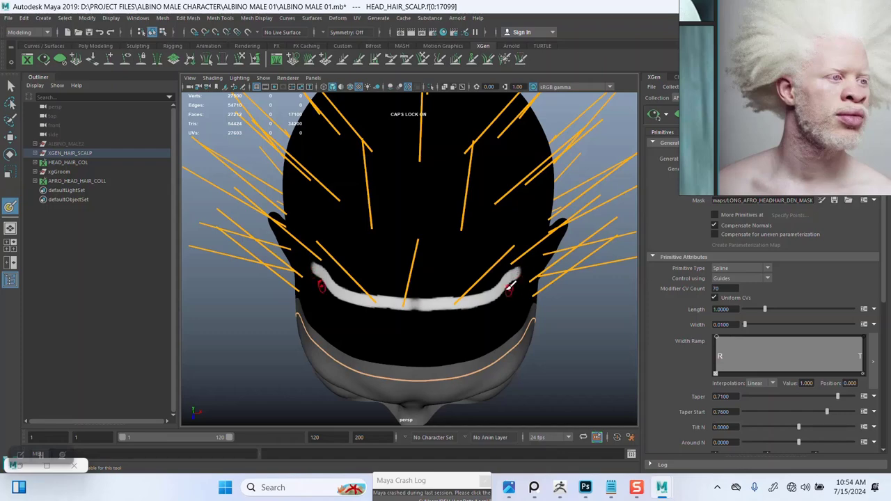
mouse_move(511, 284)
left_mouse_down("alt")
mouse_move(423, 222)
mouse_move(401, 232)
mouse_move(407, 237)
mouse_move(418, 227)
mouse_move(402, 225)
mouse_move(382, 199)
left_mouse_up("alt")
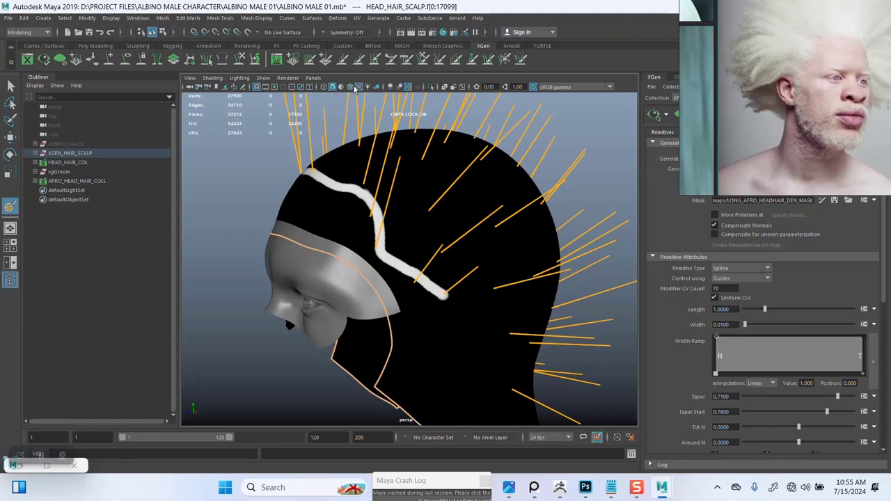
Show the wireframe over the shaded scalp and extend the white hairline over and behind the ear
left_click(350, 87)
left_click_drag(469, 220, 442, 217, "alt")
middle_click_drag(441, 217, 437, 187, "alt")
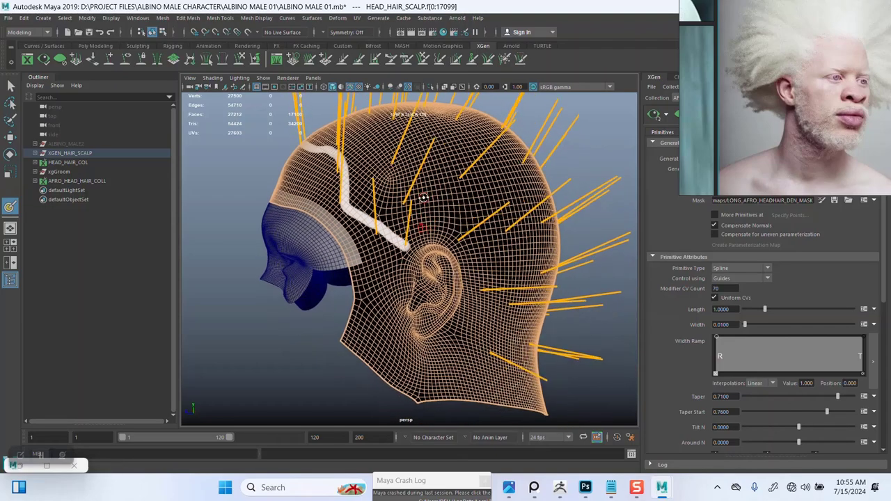
right_click_drag(411, 209, 435, 223, "alt")
left_click_drag(438, 220, 414, 224, "alt")
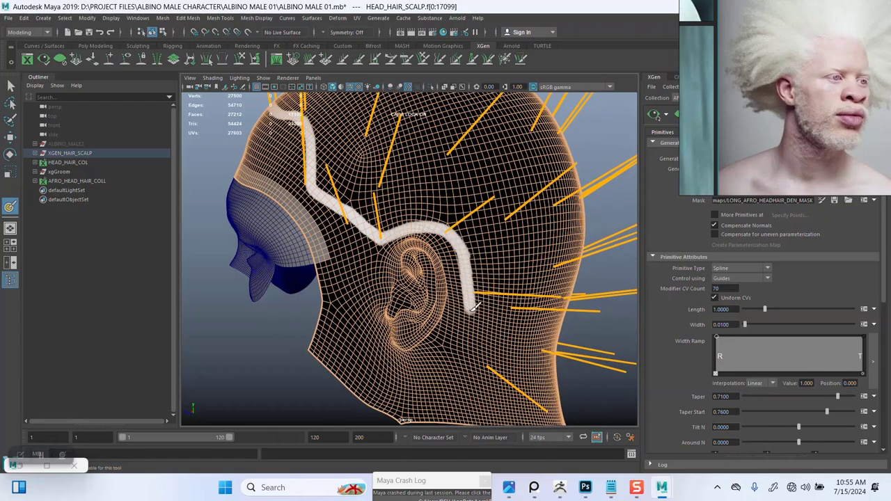
Continue the white hairline down behind the ears and join both sides across the nape
scroll(514, 358, "down", 5)
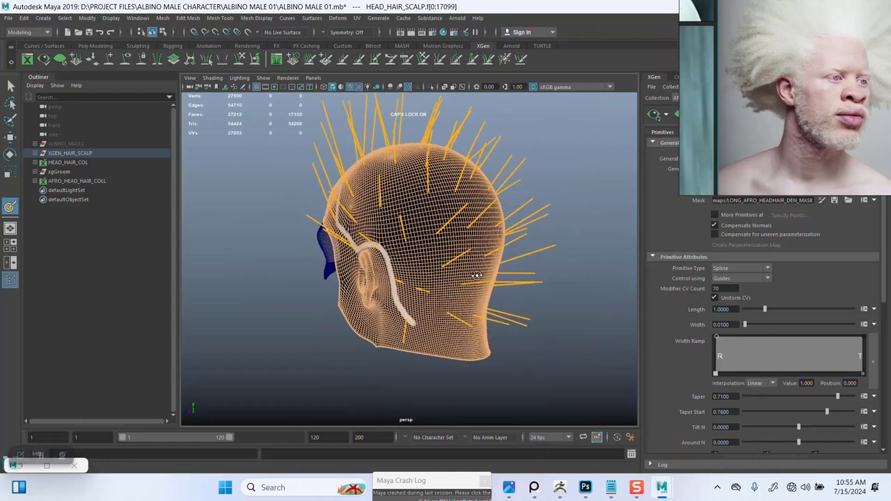
left_click_drag(514, 358, 446, 242, "alt")
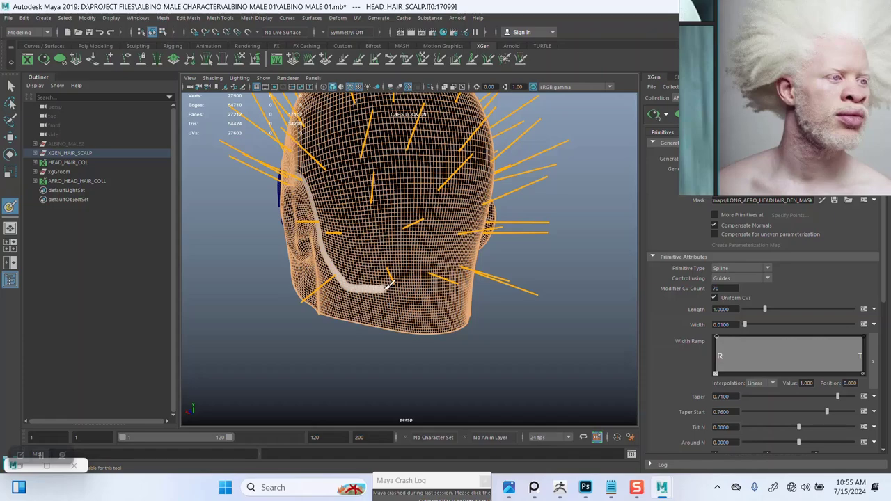
left_click_drag(453, 285, 412, 277, "alt")
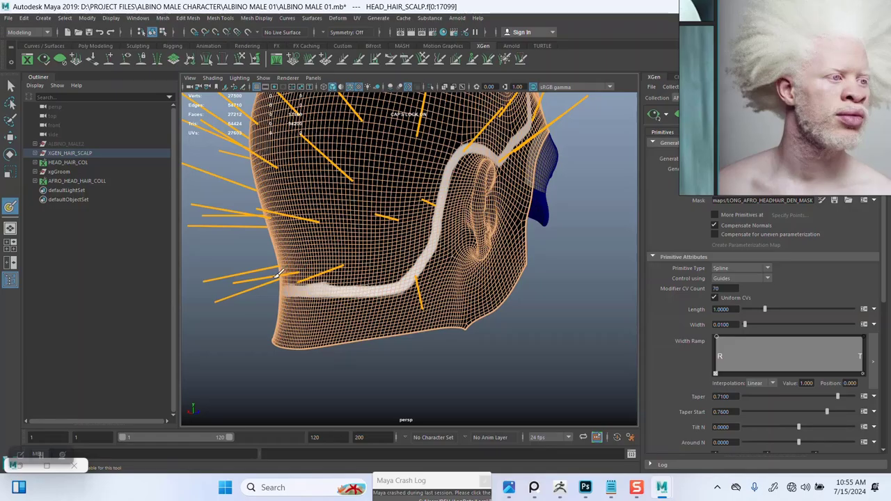
Widen the white hairline band inward with a larger brush from the forehead past the ears and across the nape
left_click_drag(277, 273, 436, 189, "alt")
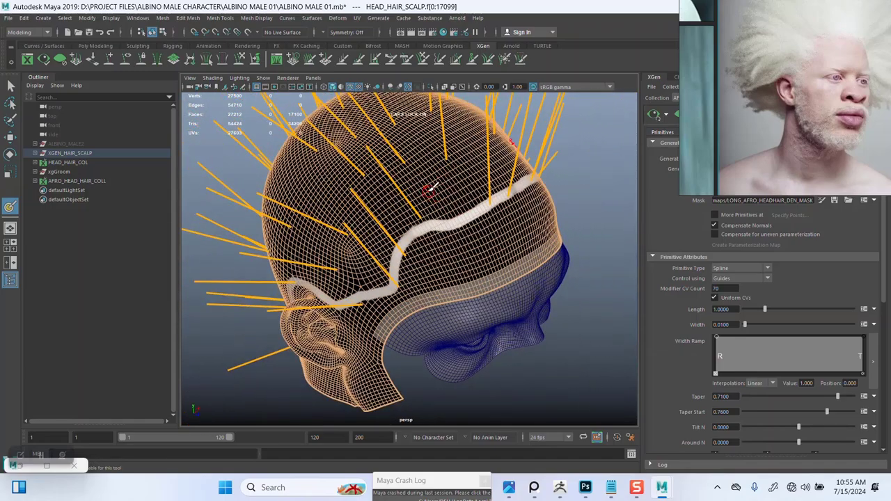
mouse_move(459, 193)
left_mouse_down("alt")
mouse_move(528, 226)
mouse_move(394, 259)
mouse_move(348, 252)
left_mouse_up("alt")
mouse_move(348, 252)
left_mouse_down("alt")
mouse_move(534, 119)
mouse_move(508, 155)
left_mouse_up("alt")
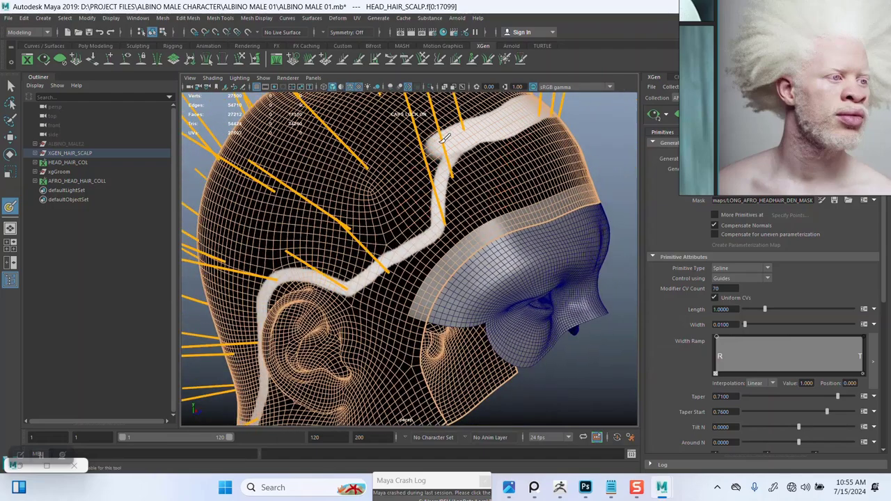
mouse_move(440, 151)
left_mouse_down()
mouse_move(412, 226)
mouse_move(421, 218)
mouse_move(347, 265)
mouse_move(304, 257)
mouse_move(417, 181)
mouse_move(384, 224)
mouse_move(346, 355)
mouse_move(267, 377)
left_mouse_up()
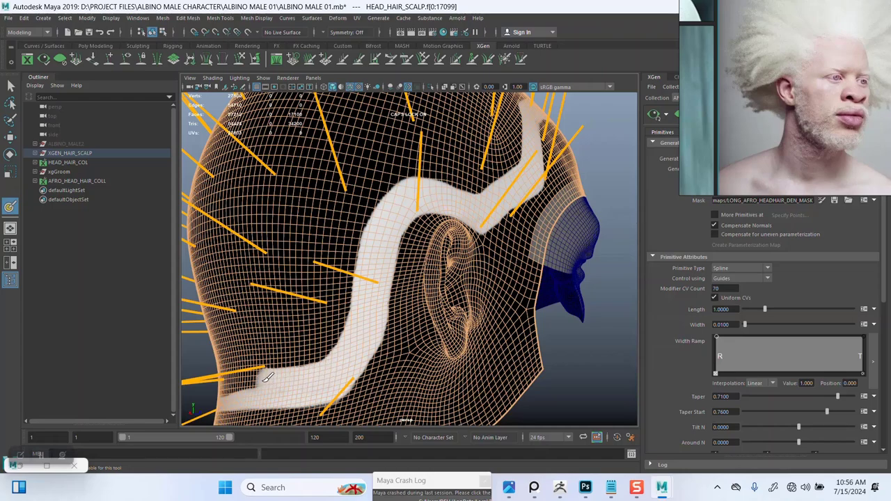
mouse_move(286, 278)
left_mouse_down("alt")
mouse_move(342, 272)
mouse_move(378, 288)
mouse_move(439, 265)
mouse_move(424, 202)
mouse_move(465, 203)
left_mouse_up("alt")
left_click_drag(503, 313, 421, 313)
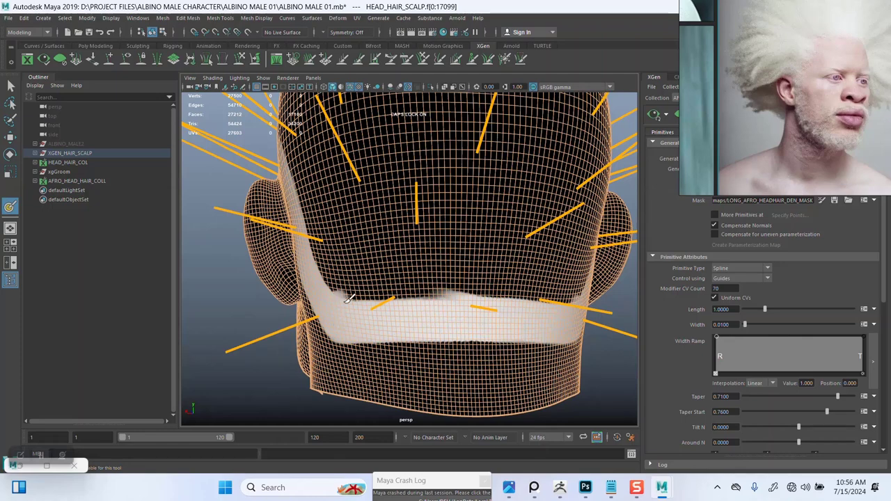
left_click_drag(348, 298, 582, 292)
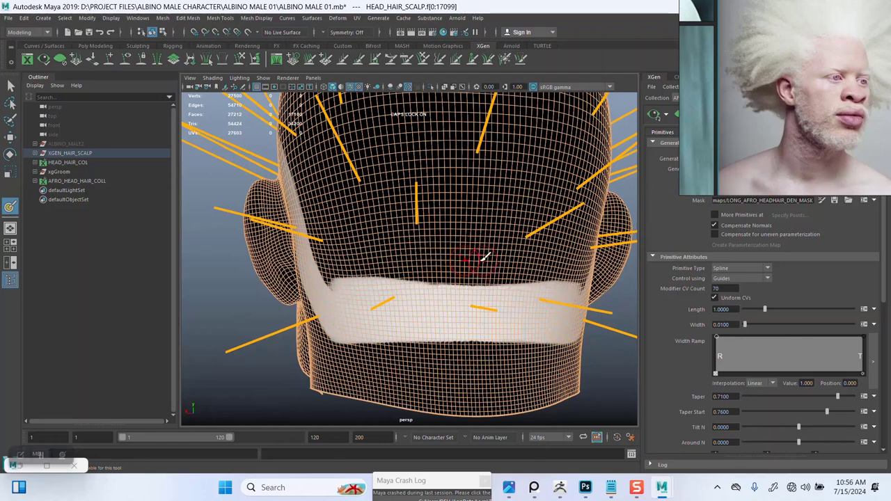
Turn off the wireframe overlay and fill the front of the scalp and the sides above the ears with white
mouse_move(485, 257)
left_mouse_down("alt")
mouse_move(427, 209)
mouse_move(428, 274)
mouse_move(437, 258)
mouse_move(427, 252)
left_mouse_up("alt")
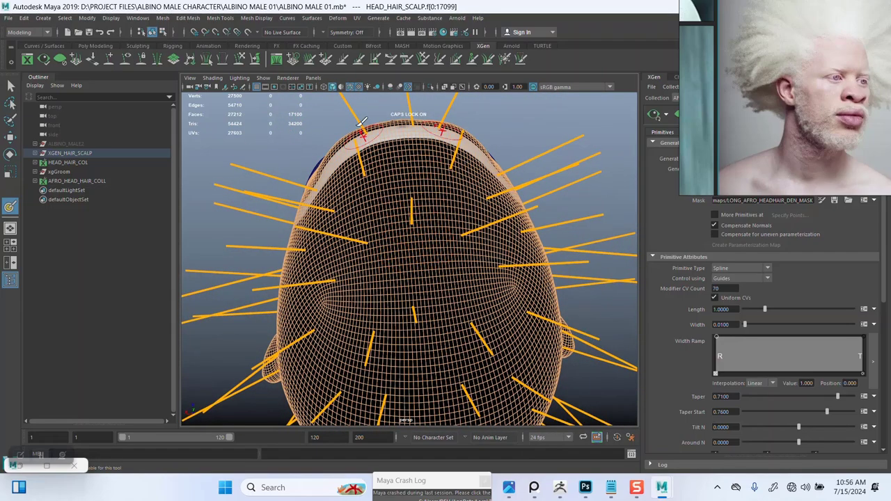
left_click(351, 88)
mouse_move(416, 217)
left_mouse_down("alt")
mouse_move(431, 242)
mouse_move(404, 234)
mouse_move(408, 227)
mouse_move(411, 240)
left_mouse_up("alt")
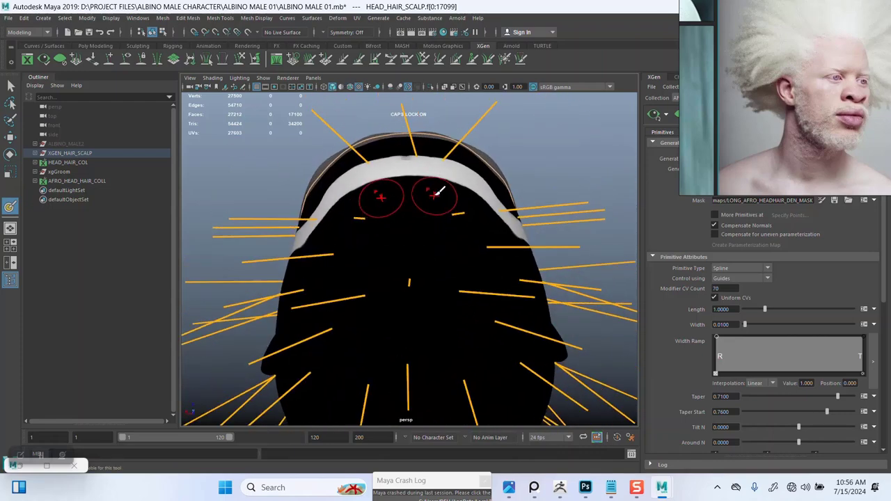
mouse_move(438, 192)
left_mouse_down()
mouse_move(408, 184)
mouse_move(345, 195)
mouse_move(303, 250)
mouse_move(422, 193)
mouse_move(362, 223)
mouse_move(420, 231)
mouse_move(379, 258)
mouse_move(418, 275)
mouse_move(348, 284)
mouse_move(389, 306)
mouse_move(376, 312)
mouse_move(431, 244)
mouse_move(441, 212)
mouse_move(463, 199)
mouse_move(454, 234)
mouse_move(488, 192)
left_mouse_up()
mouse_move(440, 148)
left_mouse_down()
mouse_move(399, 158)
mouse_move(394, 202)
mouse_move(426, 245)
mouse_move(538, 261)
mouse_move(558, 280)
mouse_move(487, 222)
mouse_move(422, 145)
mouse_move(536, 257)
mouse_move(556, 301)
left_mouse_up()
mouse_move(460, 177)
left_mouse_down("alt")
mouse_move(432, 167)
mouse_move(420, 190)
mouse_move(374, 190)
mouse_move(387, 275)
mouse_move(412, 309)
mouse_move(471, 301)
left_mouse_up("alt")
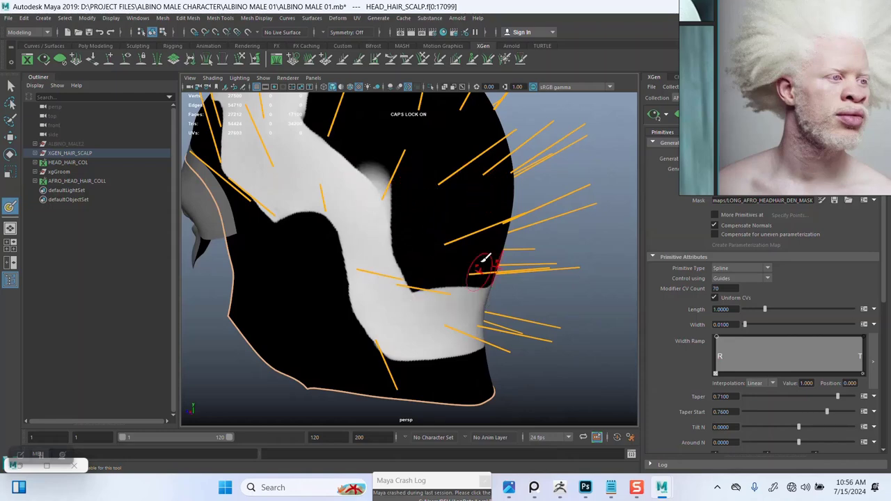
Paint the back of the head white and fill a broad central strip up over the crown
left_click_drag(482, 261, 409, 240, "alt")
mouse_move(314, 277)
left_mouse_down()
mouse_move(397, 278)
mouse_move(320, 275)
mouse_move(302, 266)
mouse_move(459, 268)
left_mouse_up()
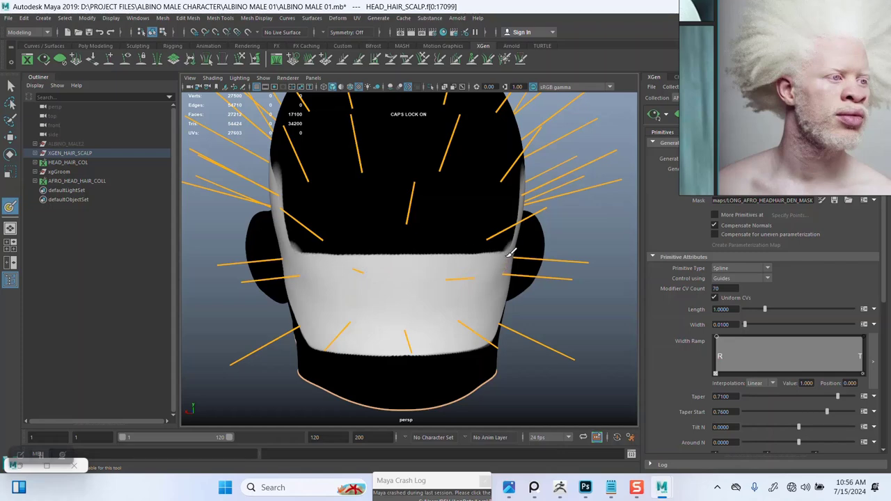
mouse_move(511, 253)
left_mouse_down()
mouse_move(289, 230)
mouse_move(416, 224)
mouse_move(299, 213)
mouse_move(327, 205)
mouse_move(276, 210)
mouse_move(521, 193)
mouse_move(271, 184)
mouse_move(496, 170)
left_mouse_up()
mouse_move(404, 211)
left_mouse_down("alt")
mouse_move(417, 208)
mouse_move(407, 227)
mouse_move(441, 218)
mouse_move(424, 216)
mouse_move(445, 239)
mouse_move(402, 313)
left_mouse_up("alt")
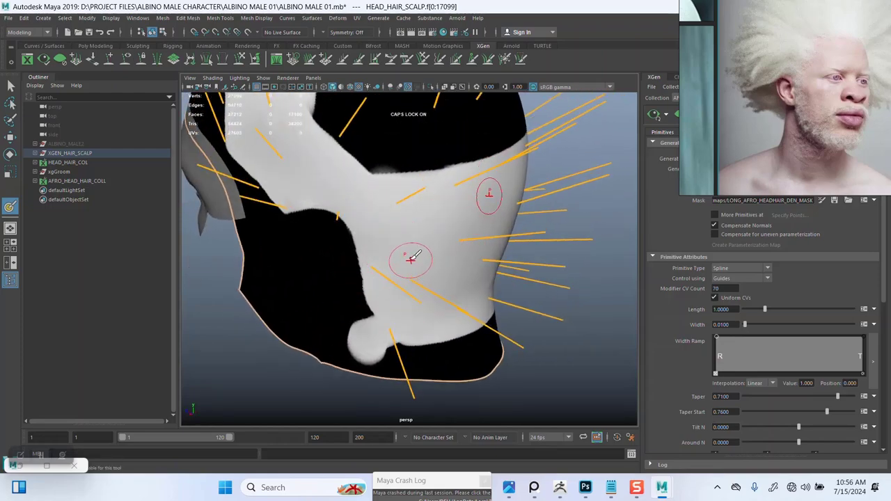
mouse_move(412, 258)
left_mouse_down("alt")
mouse_move(360, 241)
mouse_move(332, 308)
mouse_move(406, 264)
mouse_move(377, 243)
mouse_move(400, 240)
mouse_move(380, 197)
mouse_move(364, 311)
mouse_move(373, 235)
mouse_move(358, 209)
mouse_move(339, 202)
mouse_move(341, 376)
mouse_move(369, 182)
mouse_move(367, 378)
left_mouse_up("alt")
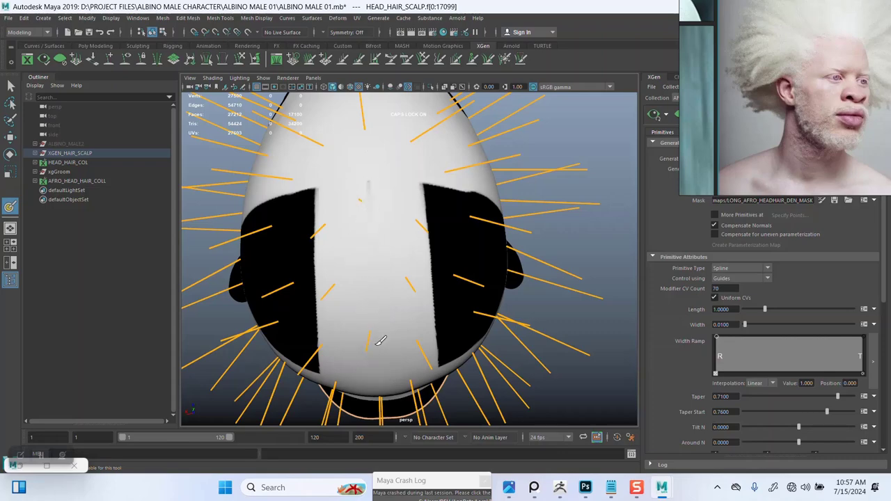
Fill the remaining black patches on both sides of the upper head with white
mouse_move(380, 340)
left_mouse_down("alt")
mouse_move(360, 211)
mouse_move(366, 242)
mouse_move(407, 206)
left_mouse_up("alt")
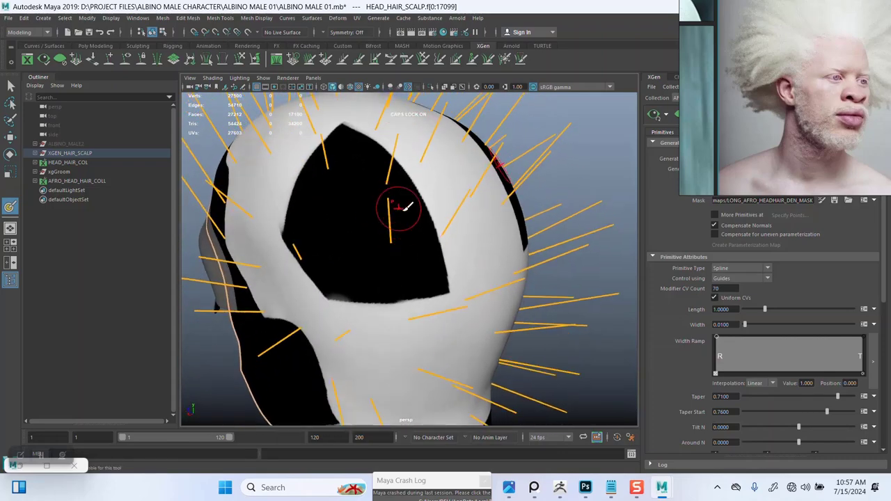
mouse_move(438, 288)
left_mouse_down()
mouse_move(441, 301)
mouse_move(408, 177)
mouse_move(356, 110)
mouse_move(428, 219)
mouse_move(417, 295)
mouse_move(344, 115)
mouse_move(390, 244)
mouse_move(398, 241)
mouse_move(320, 149)
mouse_move(395, 300)
mouse_move(327, 195)
mouse_move(332, 177)
mouse_move(378, 299)
mouse_move(299, 174)
mouse_move(429, 224)
mouse_move(423, 217)
left_mouse_up()
mouse_move(417, 189)
left_mouse_down()
mouse_move(412, 162)
mouse_move(463, 235)
mouse_move(491, 254)
left_mouse_up()
mouse_move(515, 272)
left_mouse_down("alt")
mouse_move(398, 185)
mouse_move(397, 205)
left_mouse_up("alt")
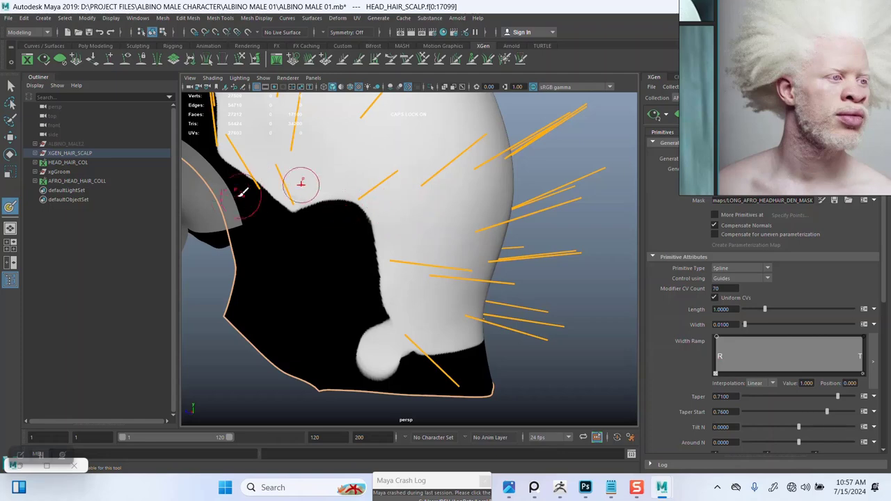
Switch the paint color to black and remove the stray white blob behind the ear, cleaning the hairline edge down to the nape
double_click(10, 208)
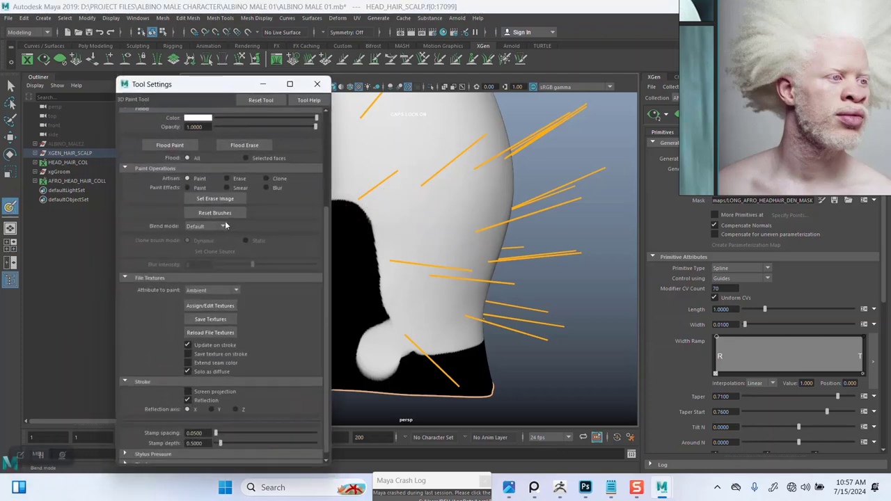
scroll(223, 192, "up", 3)
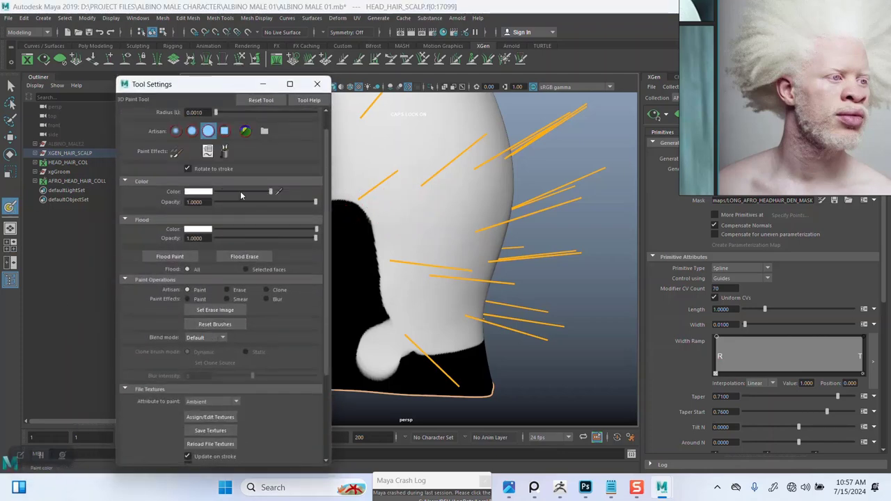
left_click_drag(519, 322, 461, 264, "alt")
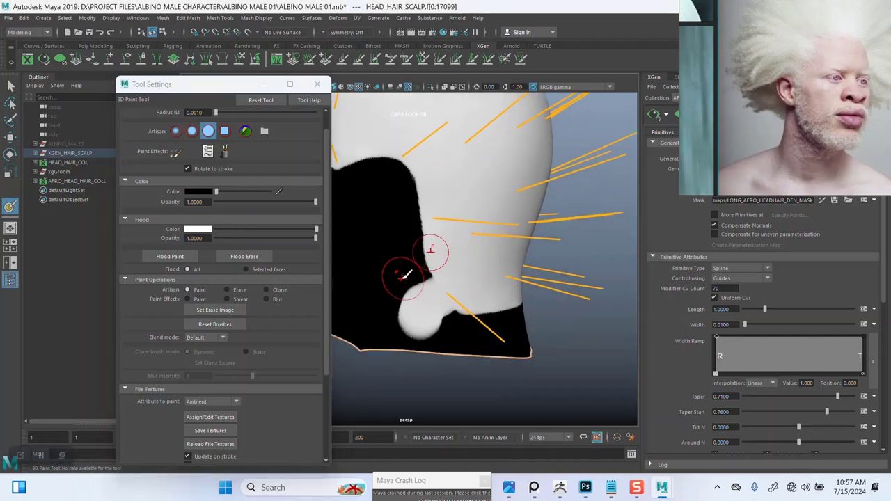
left_click_drag(418, 308, 448, 354)
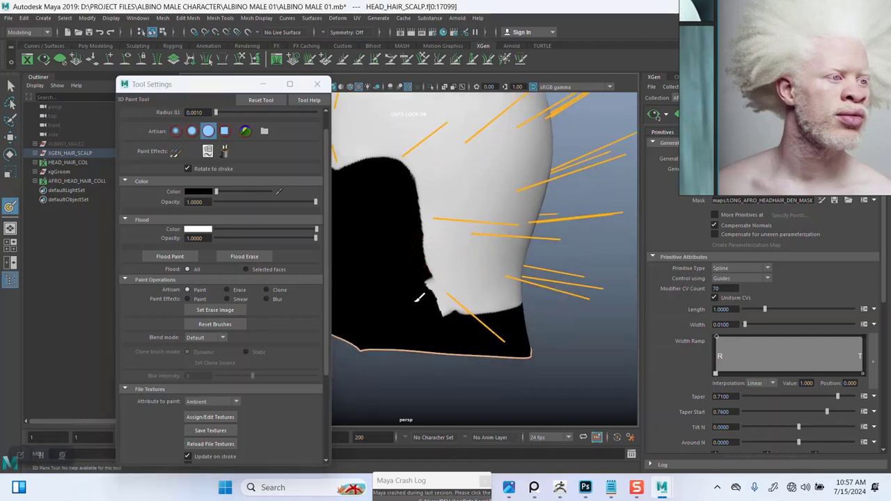
left_click_drag(422, 289, 439, 309)
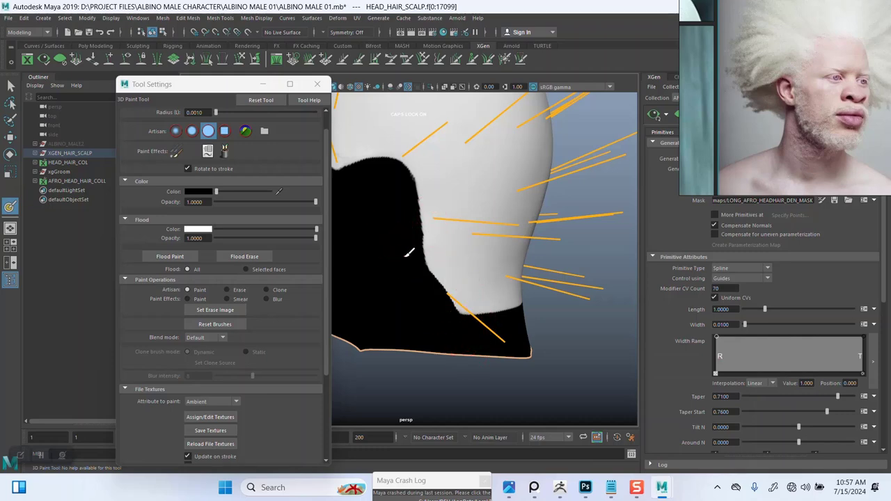
mouse_move(532, 350)
left_mouse_down("alt")
mouse_move(501, 281)
mouse_move(527, 290)
mouse_move(439, 281)
mouse_move(458, 271)
left_mouse_up("alt")
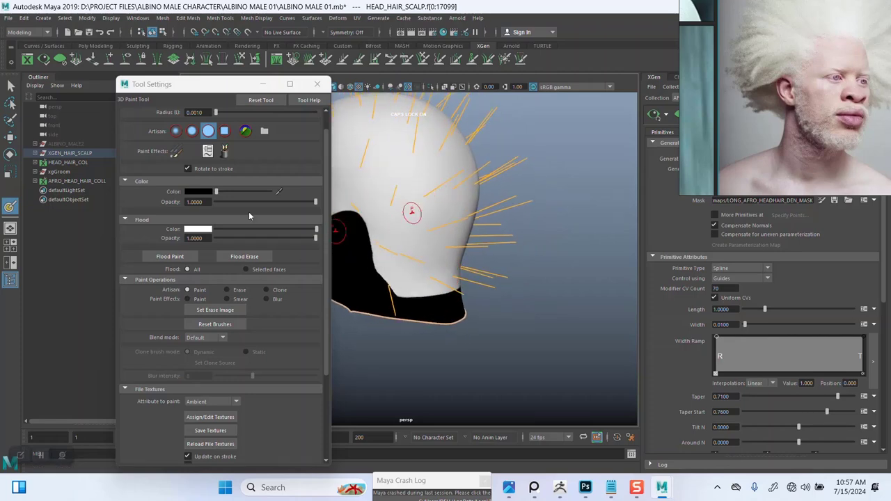
left_click(263, 85)
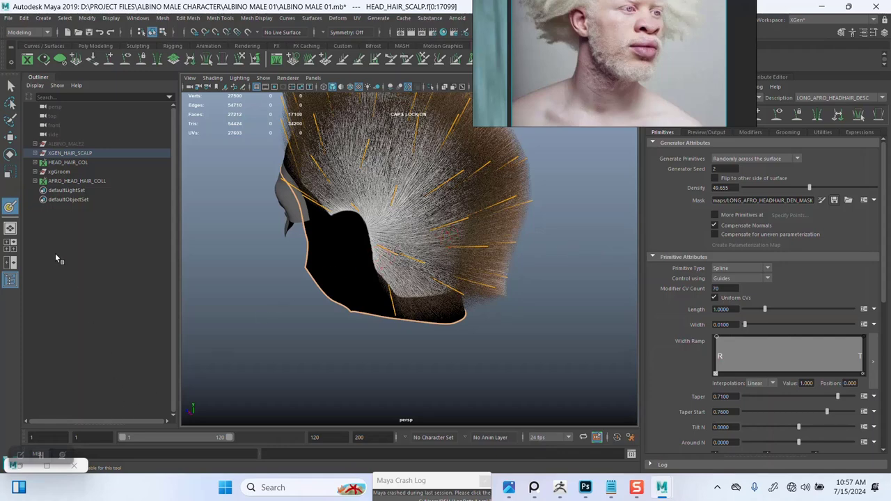
Assign a 4096 x 4096 file texture to the scalp and save the painted texture together with the density mask
double_click(10, 206)
left_click(216, 418)
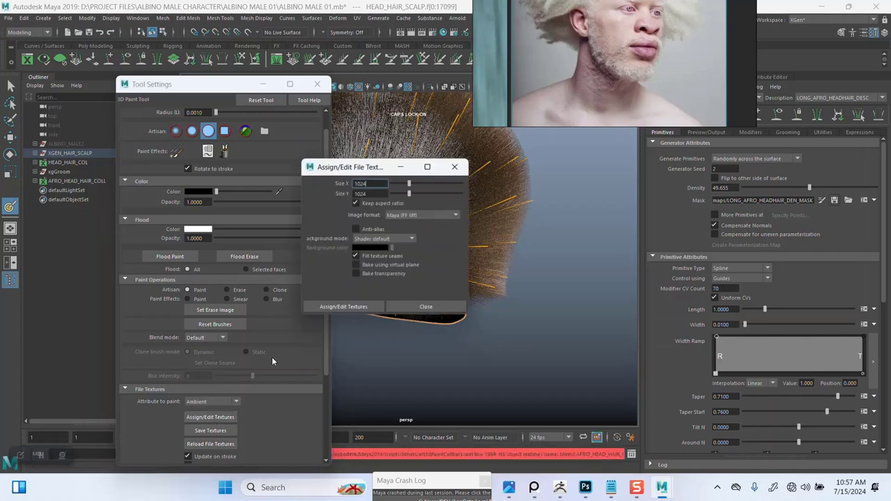
left_click(352, 307)
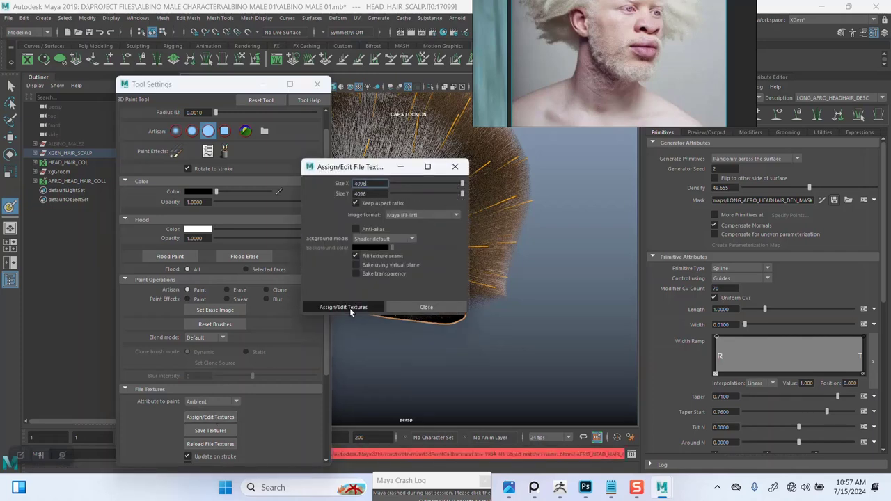
left_click(426, 307)
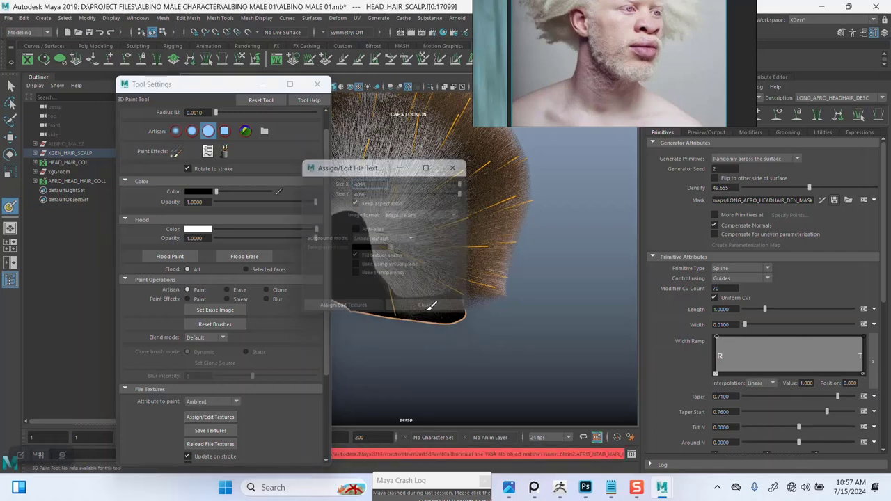
left_click(216, 431)
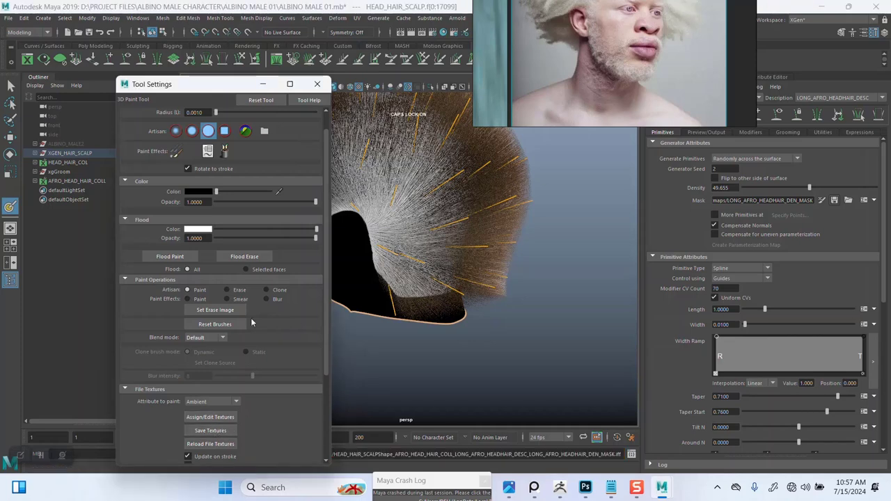
left_click(835, 199)
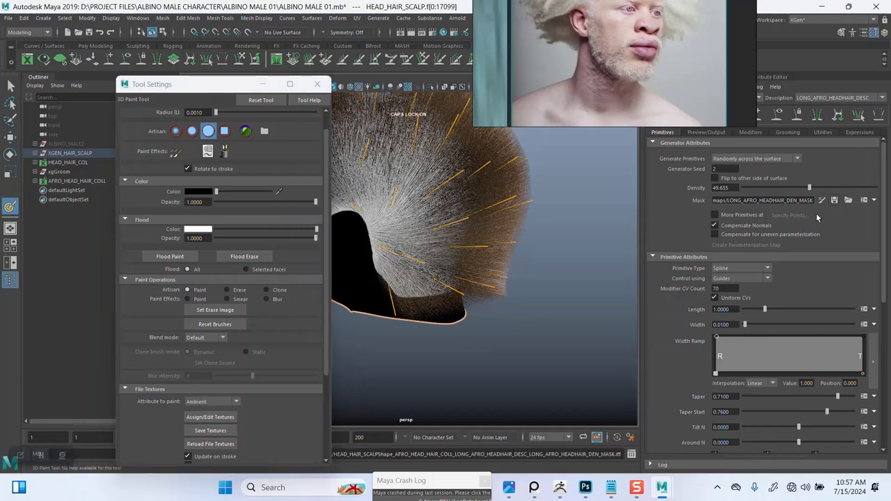
left_click(265, 85)
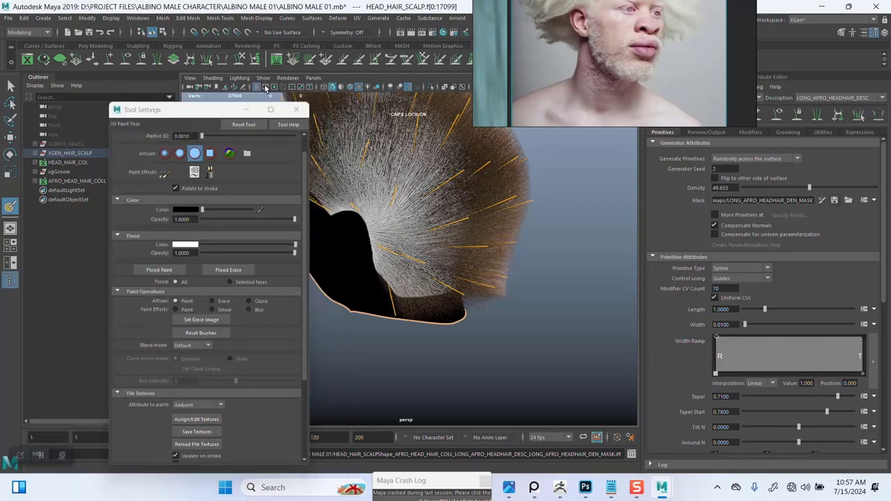
Examine the hair growth along the forehead, temples and ears from several angles against the reference photo
left_click_drag(386, 357, 508, 364, "alt")
left_click_drag(477, 336, 470, 339, "alt")
right_click_drag(343, 252, 380, 300, "alt")
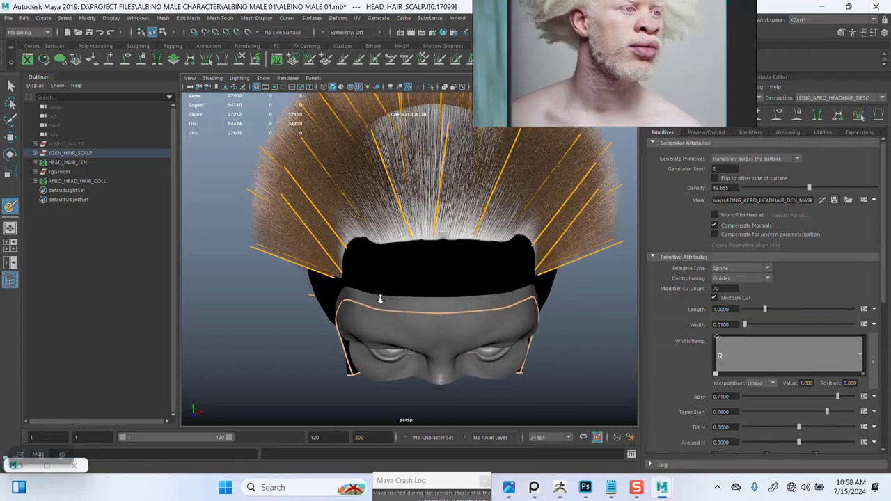
left_click_drag(380, 300, 401, 238, "alt")
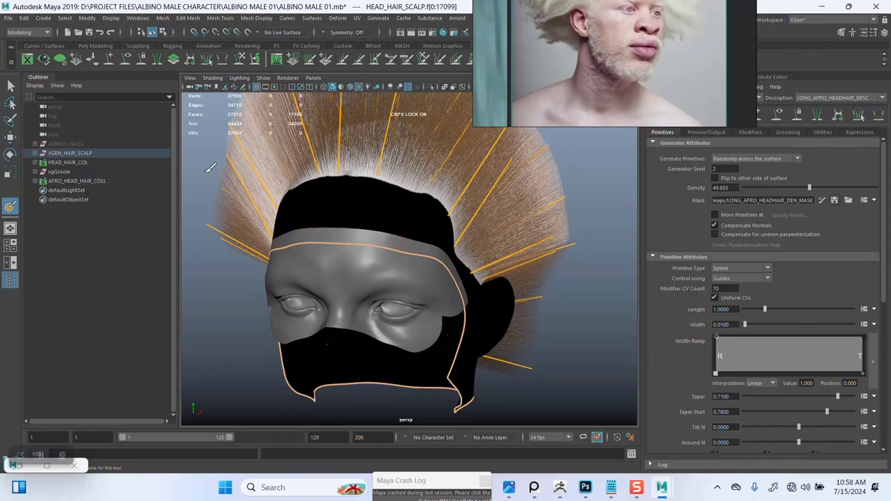
left_click_drag(332, 177, 359, 184, "alt")
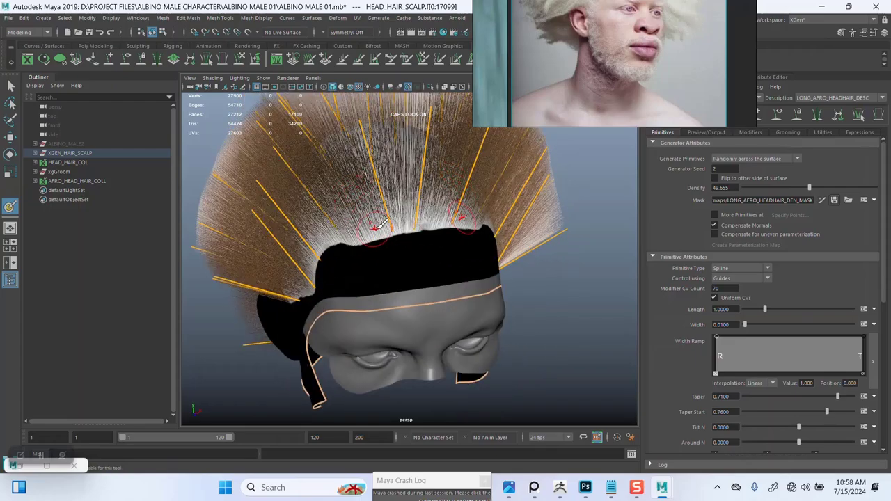
mouse_move(380, 223)
left_mouse_down("alt")
mouse_move(417, 208)
mouse_move(431, 216)
mouse_move(386, 216)
left_mouse_up("alt")
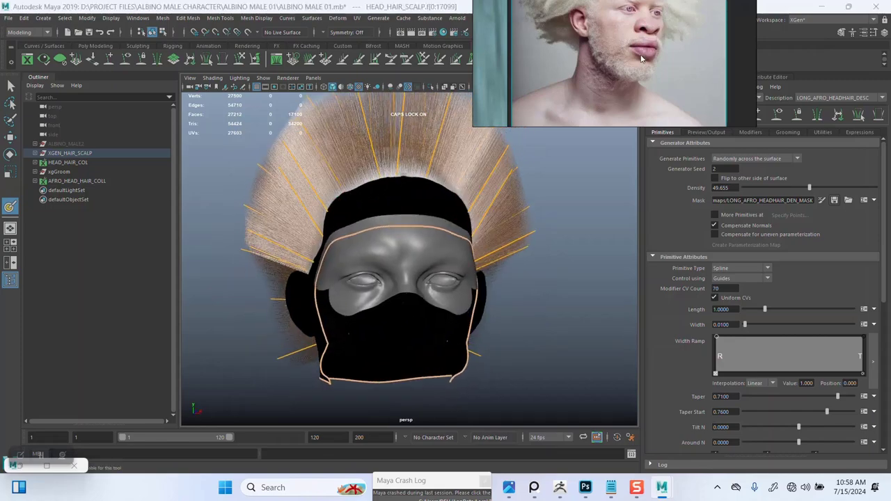
right_click_drag(623, 57, 667, 137)
left_click_drag(410, 237, 428, 221, "alt")
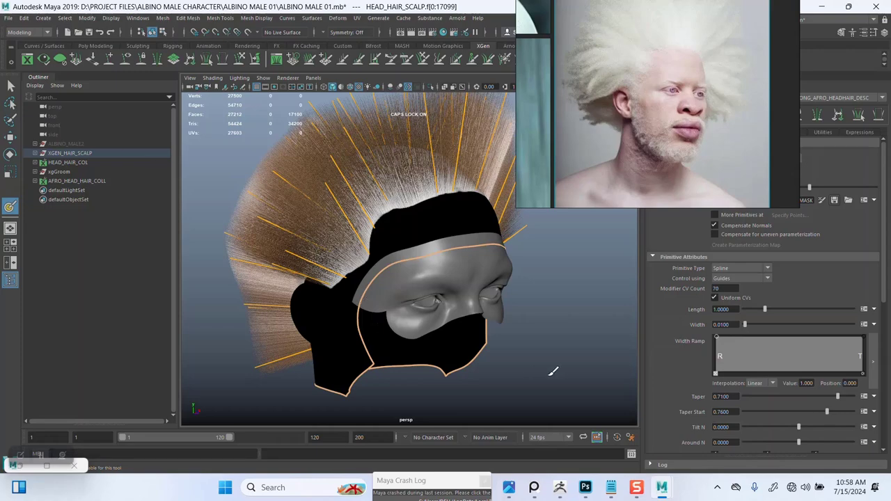
Undo the last action to see the scalp without the mask and inspect the front hairline up close against the reference
key("ctrl+z")
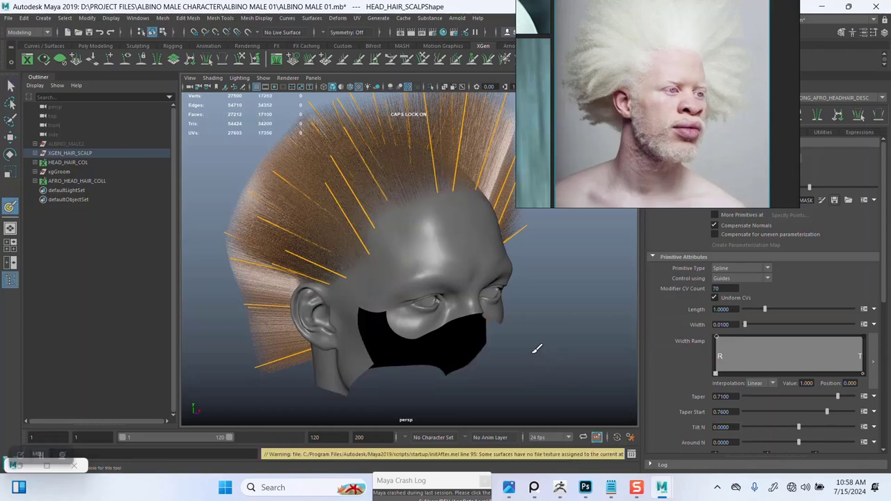
left_click_drag(546, 314, 569, 300, "alt")
middle_click_drag(569, 300, 493, 316, "alt")
right_click_drag(493, 316, 527, 330, "alt")
mouse_move(527, 330)
middle_mouse_down("alt")
mouse_move(535, 332)
mouse_move(536, 319)
middle_mouse_up("alt")
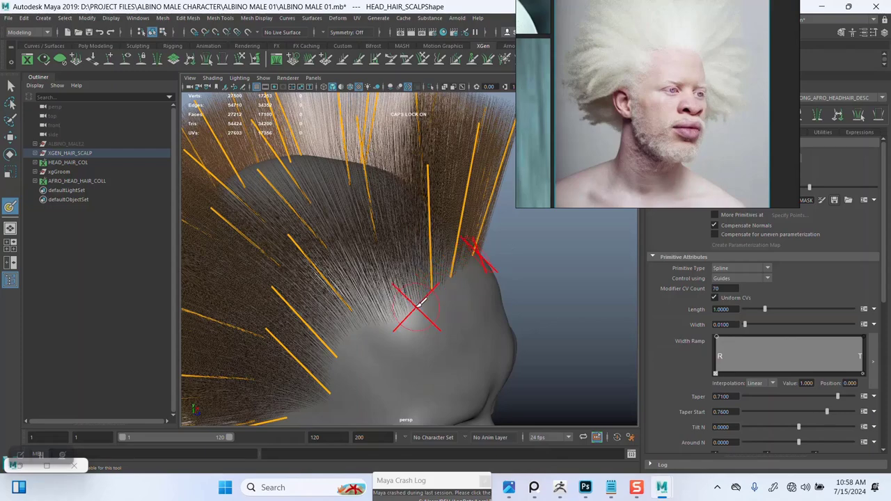
left_click_drag(592, 280, 349, 259, "alt")
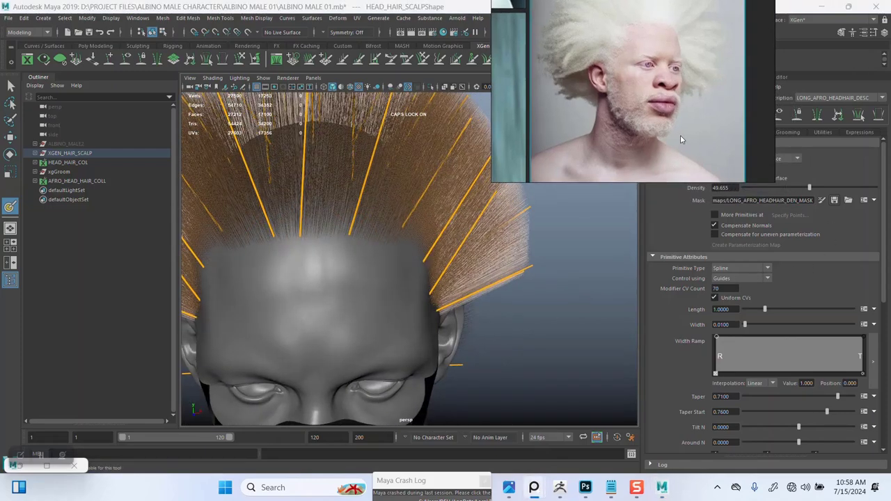
left_click_drag(485, 290, 525, 288, "alt")
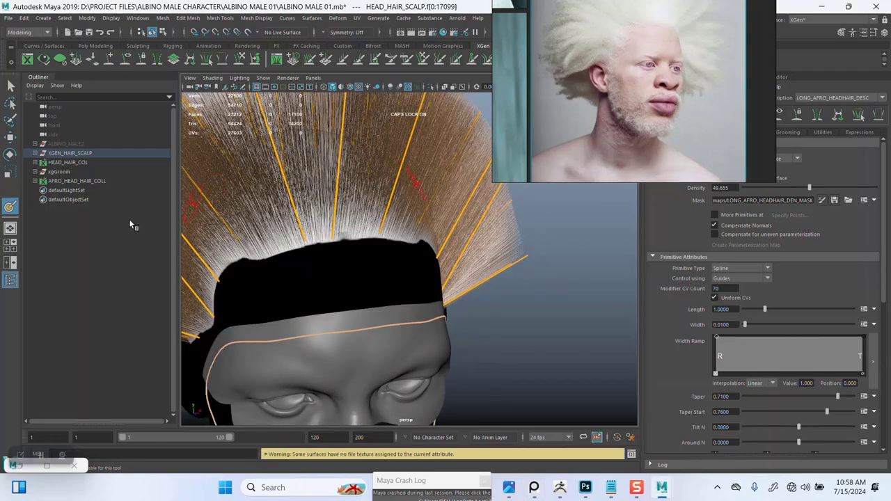
Set the paint color to white, hide the hair preview, extend the mask across the front hairline in an even curve and refresh the hair
double_click(9, 209)
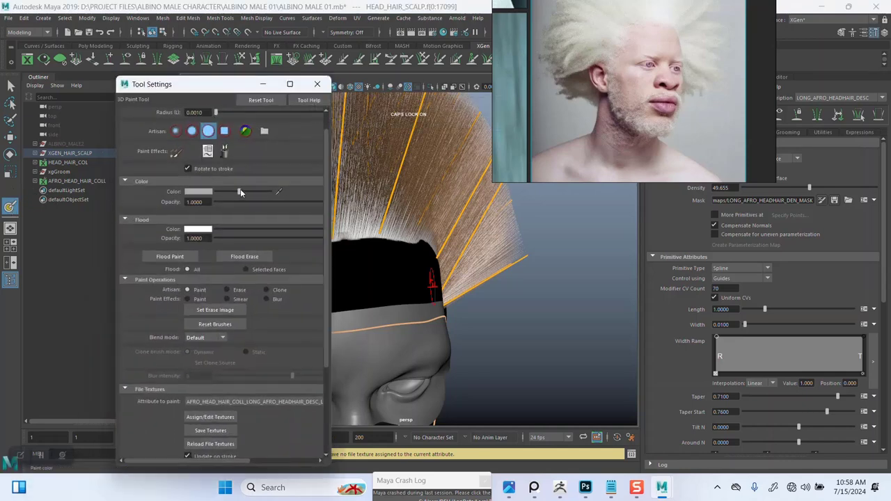
left_click(264, 85)
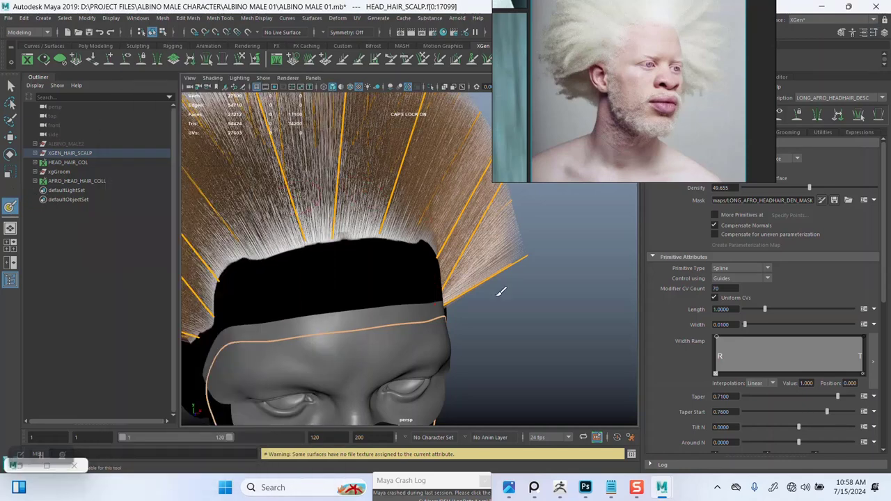
left_click_drag(459, 267, 424, 265, "alt")
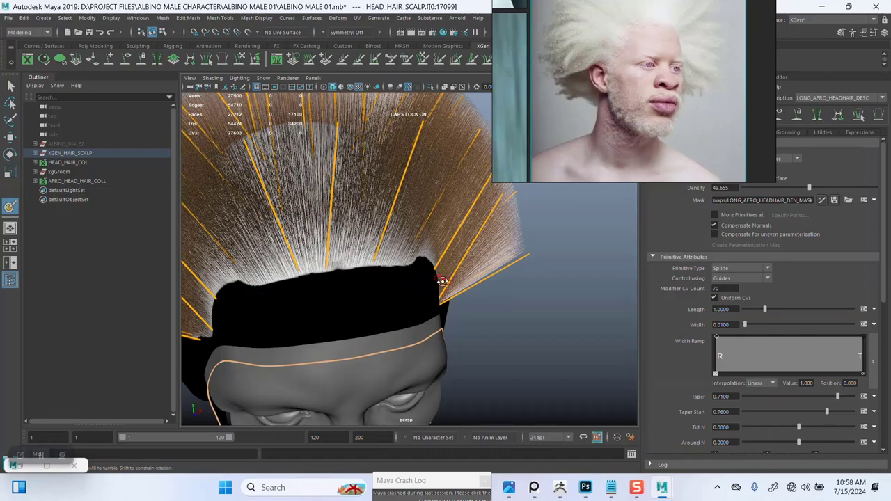
mouse_move(411, 267)
left_mouse_down("alt")
mouse_move(487, 263)
mouse_move(484, 244)
mouse_move(475, 257)
mouse_move(459, 240)
mouse_move(463, 269)
mouse_move(453, 279)
mouse_move(378, 298)
left_mouse_up("alt")
left_click(685, 116)
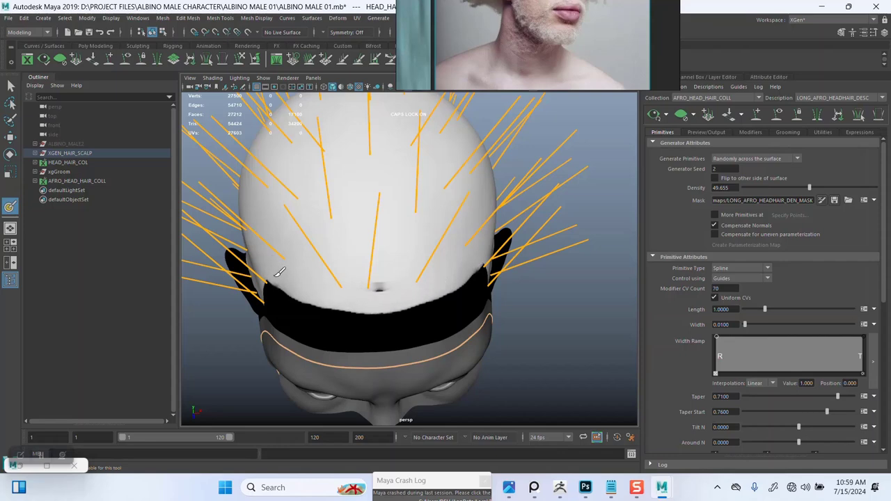
left_click_drag(593, 305, 485, 300, "alt")
left_click_drag(390, 281, 328, 293, "alt")
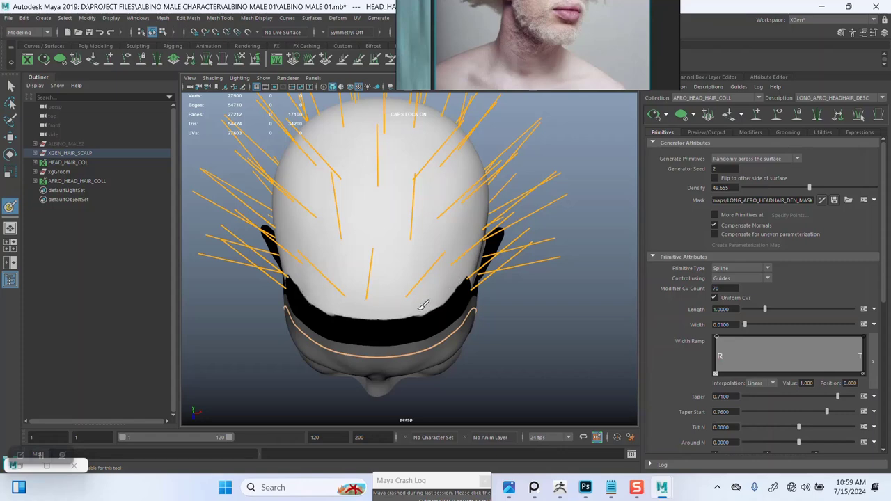
left_click_drag(360, 308, 529, 237, "alt")
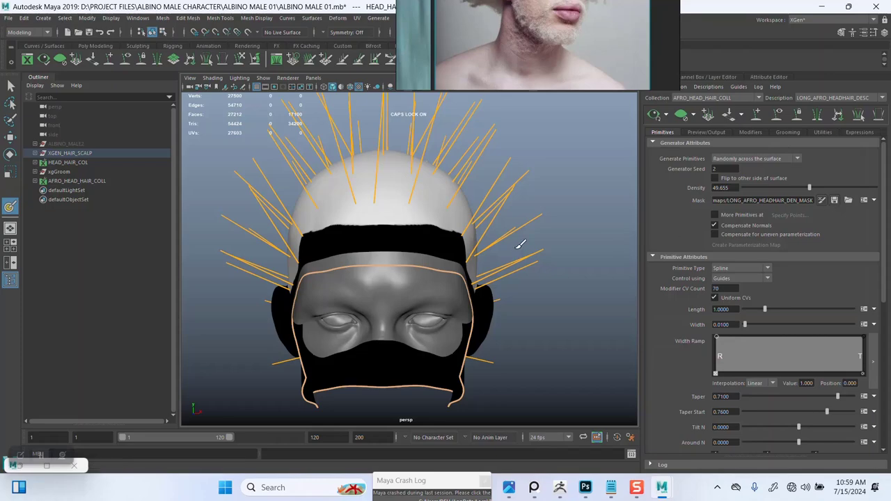
left_click_drag(542, 302, 537, 274, "alt")
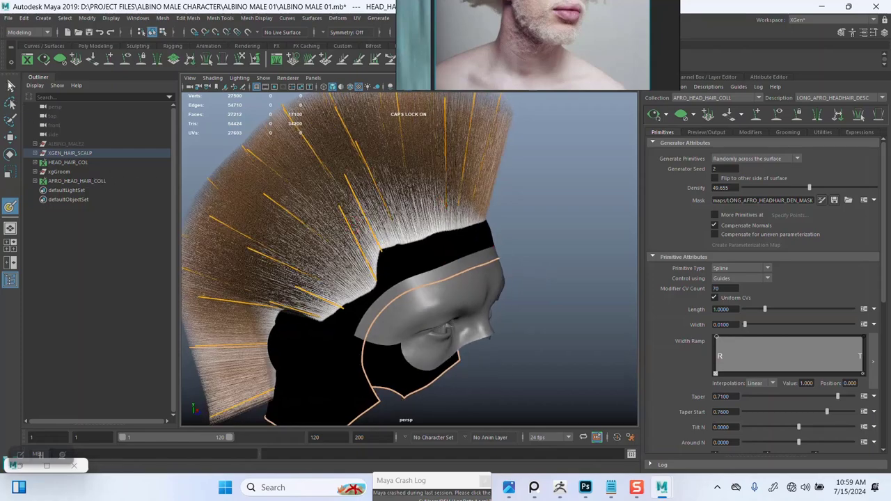
Leave the 3D Paint tool, compare the hair with the reference photo and save the scene
left_click(11, 85)
left_click_drag(578, 243, 518, 264, "alt")
right_click_drag(599, 50, 711, 103)
left_click_drag(567, 271, 527, 246, "alt")
key("ctrl+s")
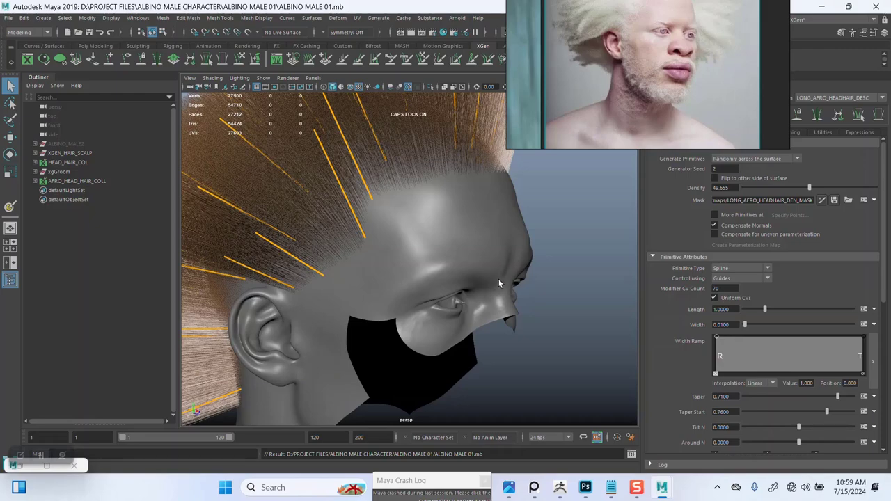
Reopen the density mask for painting, hide the hair preview, and set the paint color to black and the paint operation to Blur
left_click_drag(514, 294, 577, 247, "alt")
scroll(522, 261, "up", 3)
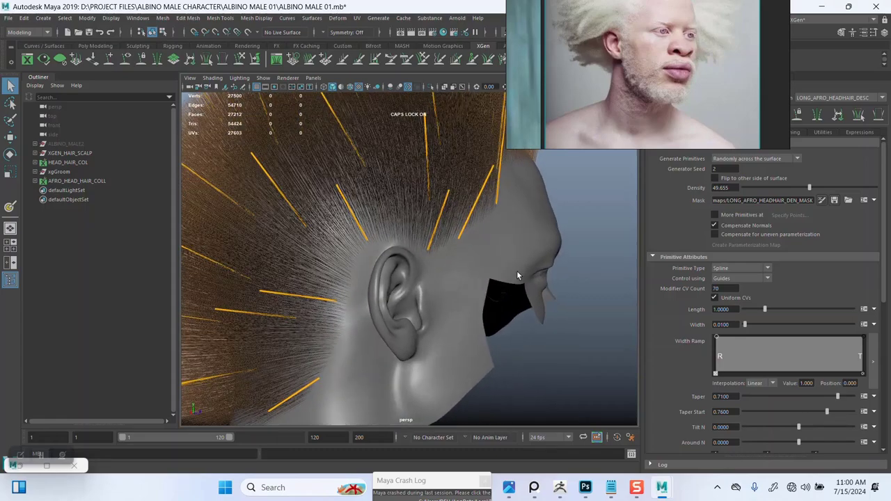
scroll(499, 267, "up", 5)
left_click_drag(494, 258, 447, 278, "alt")
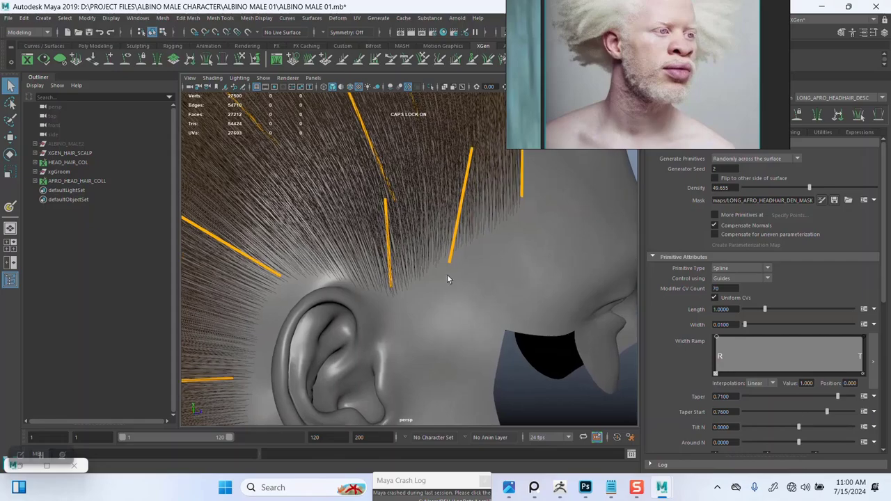
left_click_drag(453, 325, 465, 270, "alt")
left_click(822, 200)
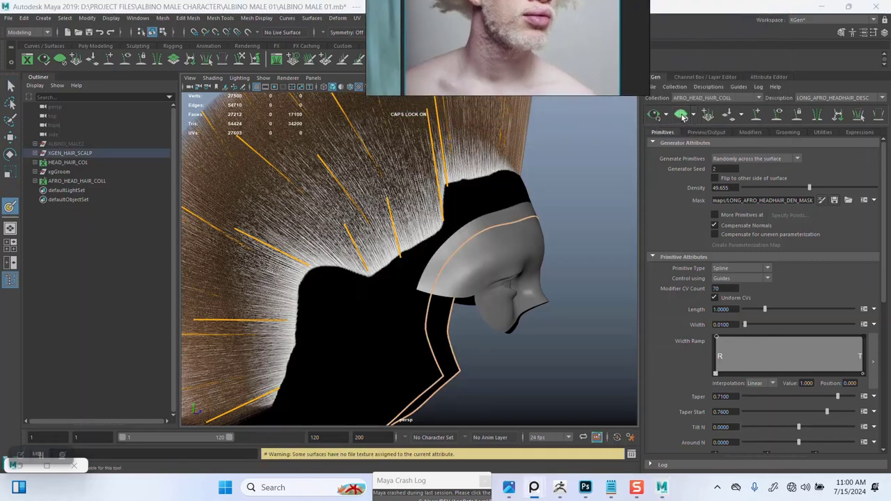
left_click(681, 116)
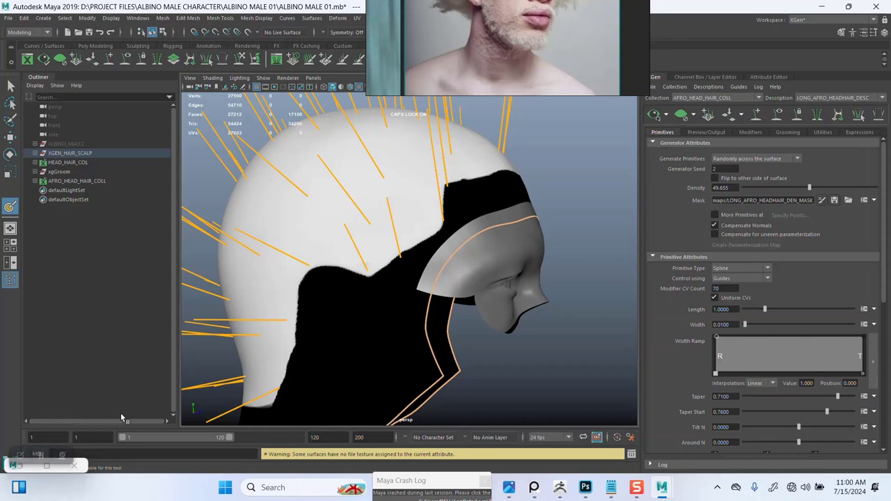
double_click(10, 208)
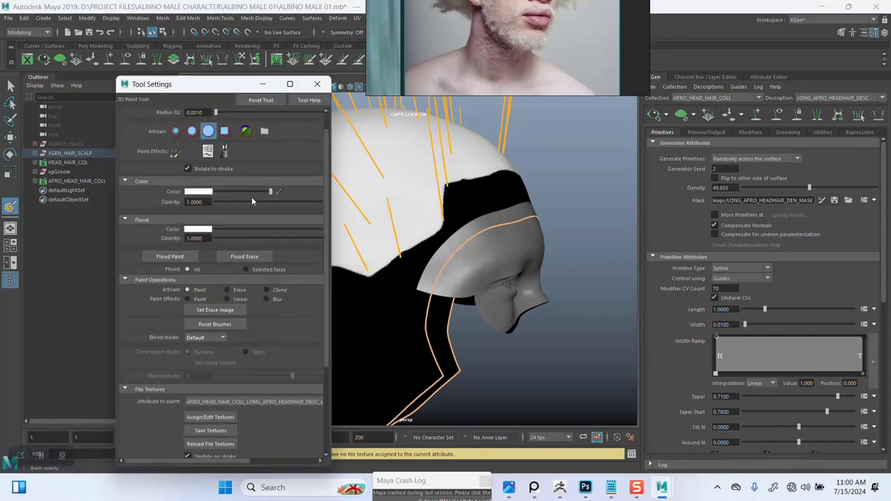
left_click_drag(252, 191, 212, 191)
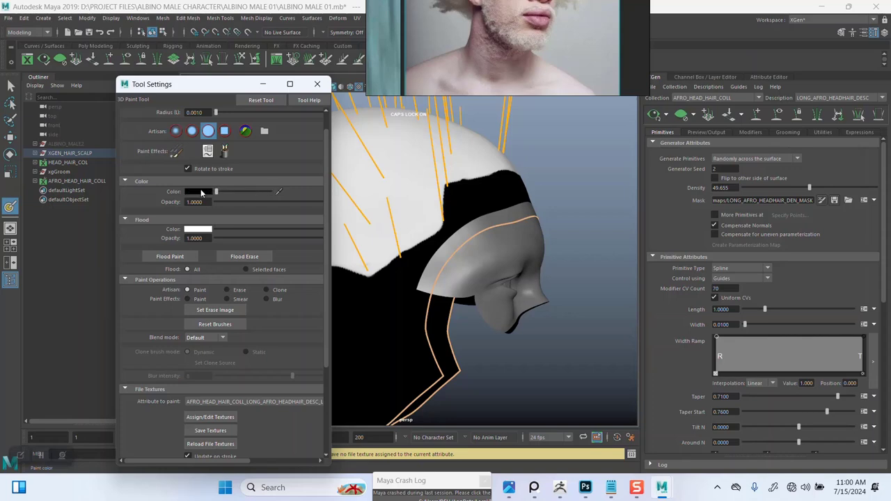
left_click(266, 300)
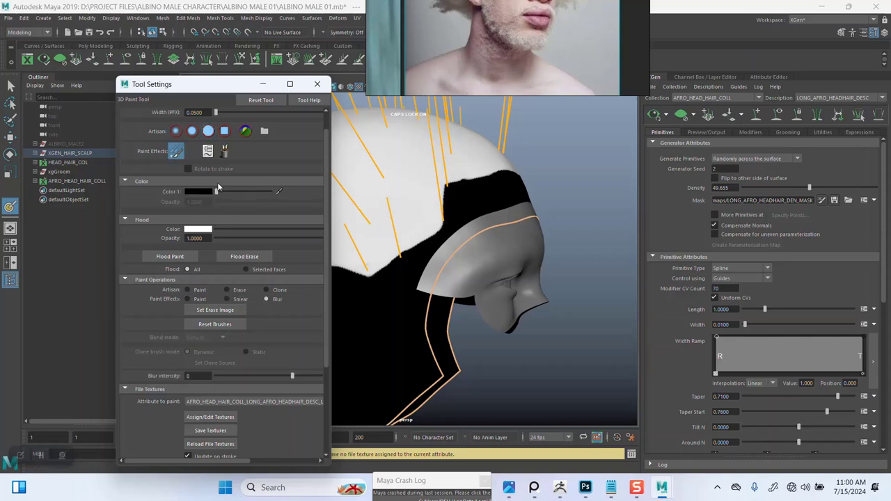
left_click(262, 85)
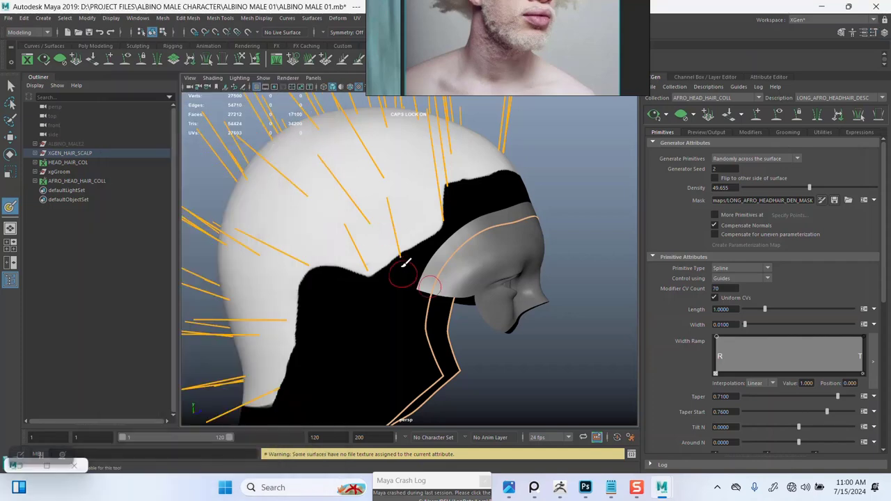
Shrink the brush and blur the density mask edge behind the ear, from the nape up to above the ear
scroll(408, 255, "up", 5)
scroll(567, 313, "down", 1)
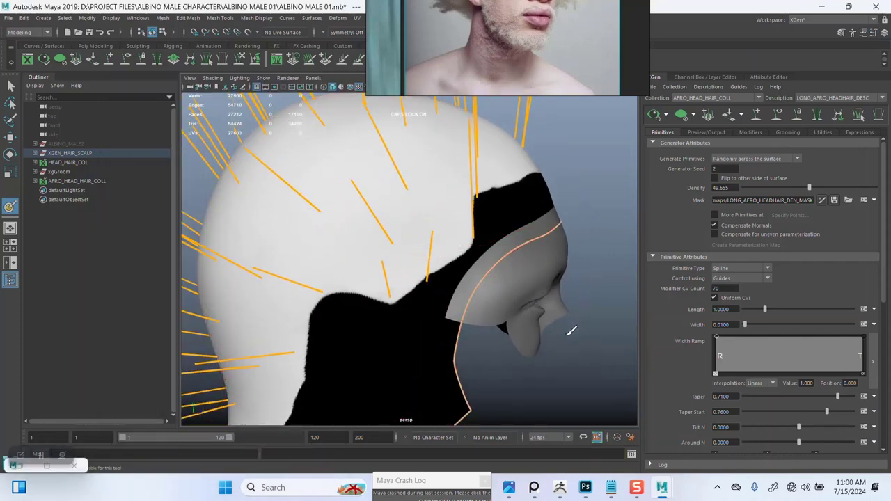
scroll(557, 274, "down", 2)
left_click_drag(556, 274, 473, 224, "alt")
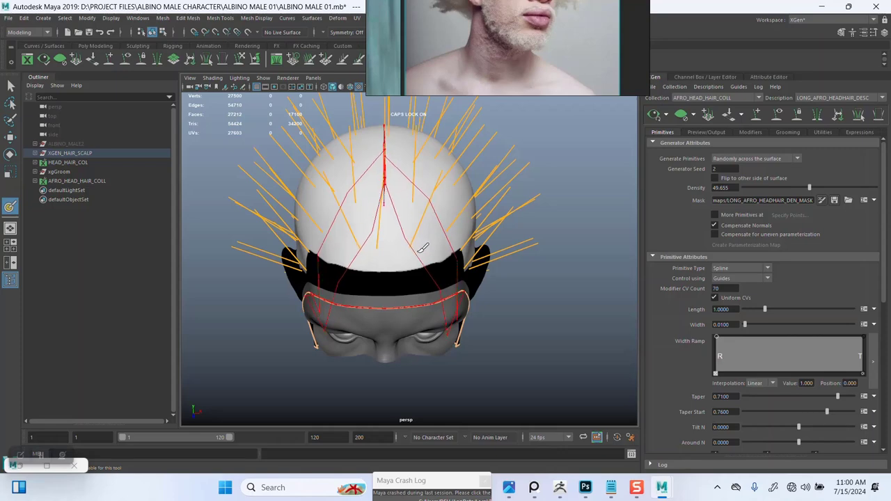
key("b")
mouse_move(418, 248)
left_mouse_down()
mouse_move(382, 243)
mouse_move(411, 236)
mouse_move(396, 238)
left_mouse_up()
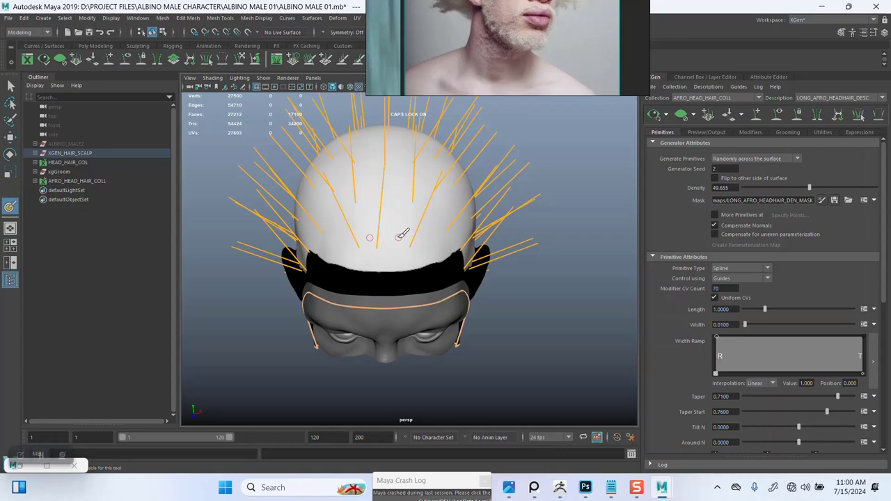
left_click_drag(417, 277, 441, 239, "alt")
right_click_drag(441, 238, 419, 263, "alt")
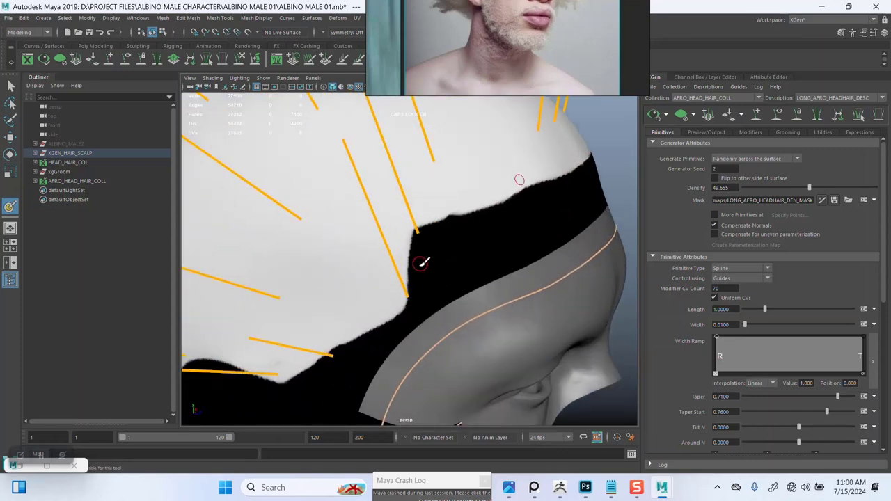
mouse_move(424, 263)
left_mouse_down("alt")
mouse_move(416, 243)
mouse_move(448, 229)
mouse_move(413, 264)
mouse_move(428, 262)
left_mouse_up("alt")
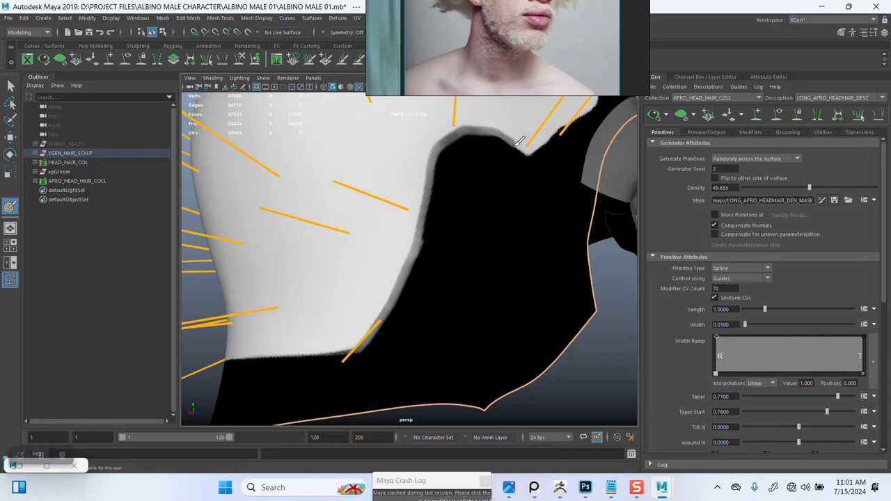
Blur the mask edge from above the ear along the sideburn and up to the temple corner
mouse_move(529, 306)
left_mouse_down("alt")
mouse_move(486, 260)
mouse_move(401, 277)
mouse_move(416, 285)
left_mouse_up("alt")
scroll(410, 280, "up", 2)
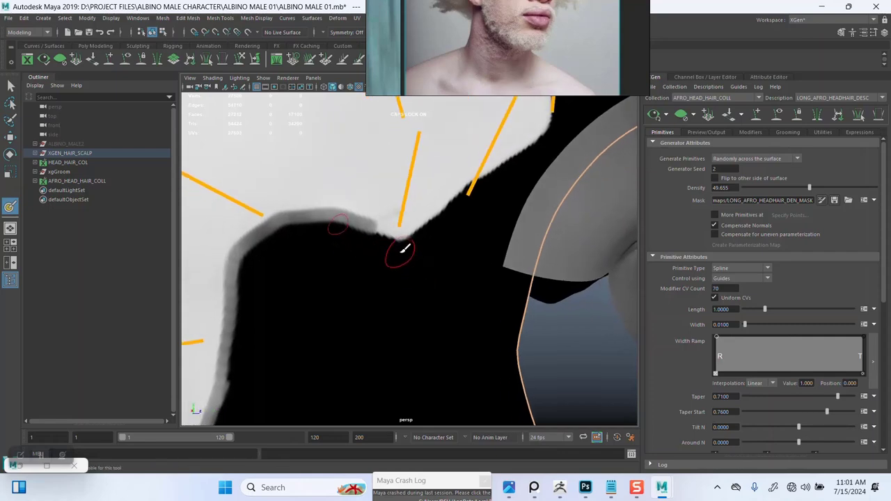
left_click_drag(405, 251, 413, 240)
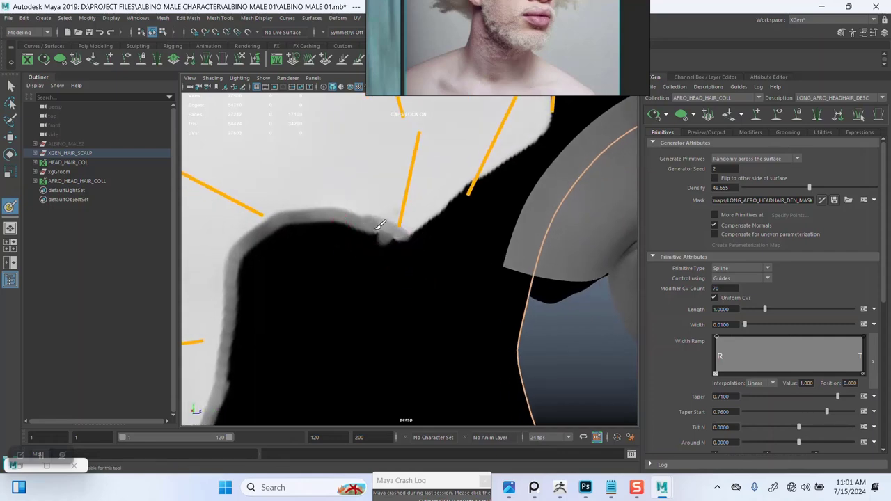
left_click_drag(433, 239, 388, 243, "alt")
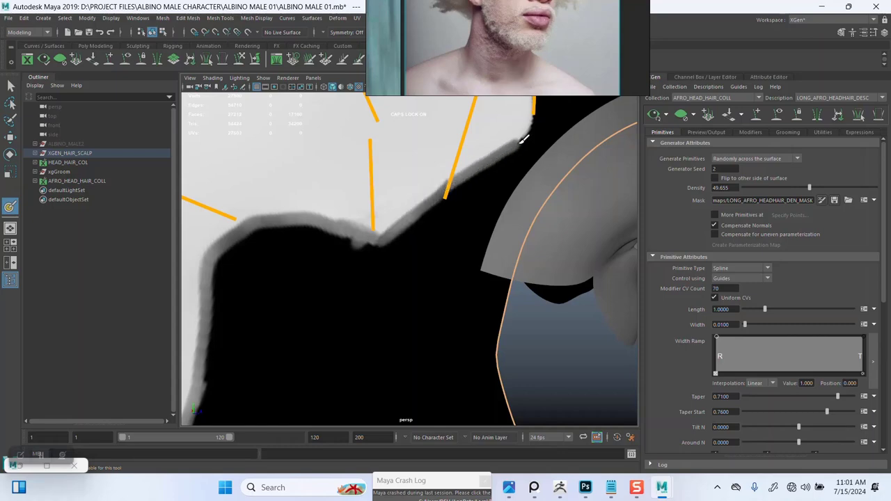
left_click_drag(521, 140, 414, 273, "alt")
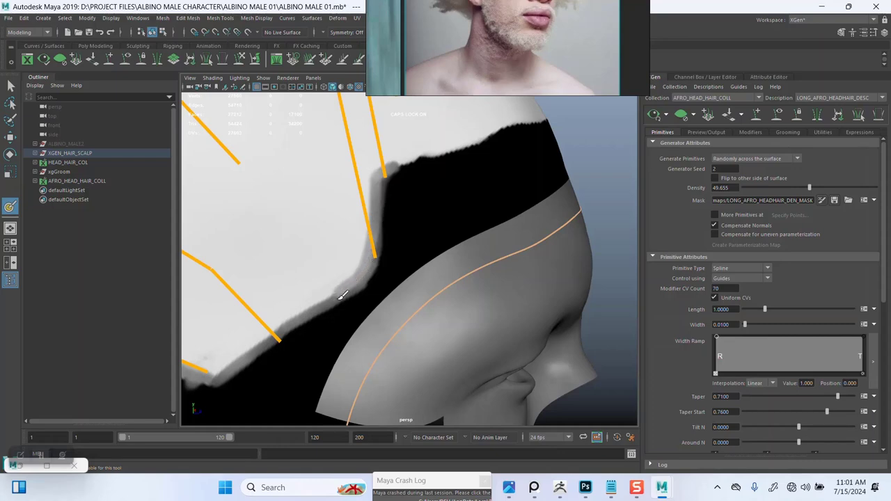
Blur the mask edge across the front hairline from the temple corner over the forehead
mouse_move(341, 295)
left_mouse_down("alt")
mouse_move(388, 236)
mouse_move(338, 243)
left_mouse_up("alt")
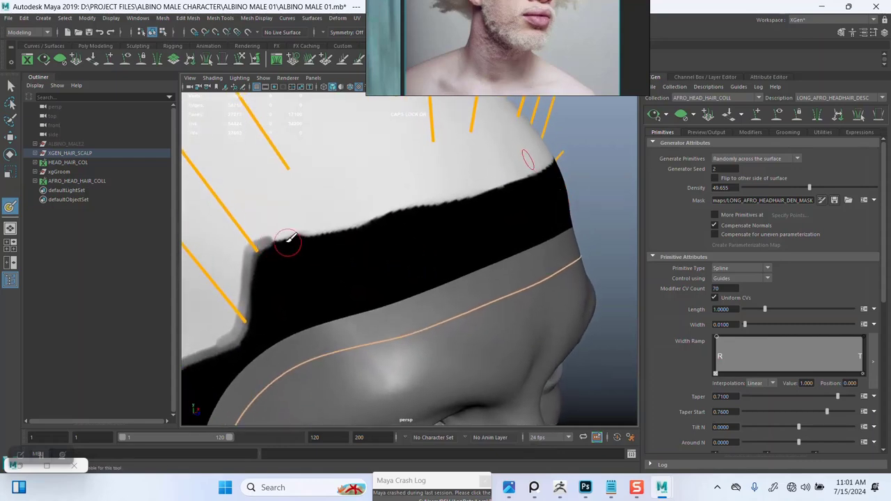
mouse_move(302, 229)
left_mouse_down()
mouse_move(285, 233)
mouse_move(369, 221)
mouse_move(309, 232)
mouse_move(326, 229)
left_mouse_up()
left_click_drag(379, 213, 471, 191)
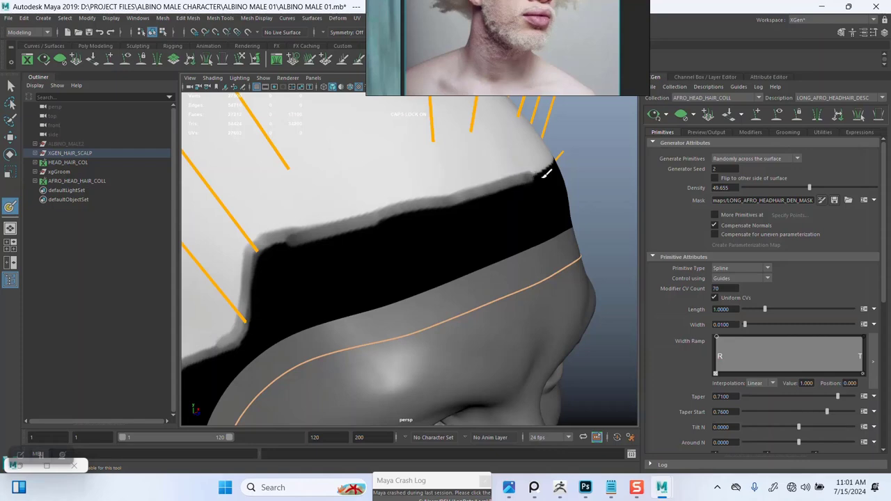
Blur the mask edge on the opposite side of the head, from the nape around the ear and temple to the front hairline
mouse_move(546, 173)
left_mouse_down("alt")
mouse_move(442, 205)
mouse_move(433, 194)
mouse_move(413, 223)
mouse_move(388, 215)
mouse_move(401, 248)
mouse_move(387, 319)
mouse_move(358, 260)
left_mouse_up("alt")
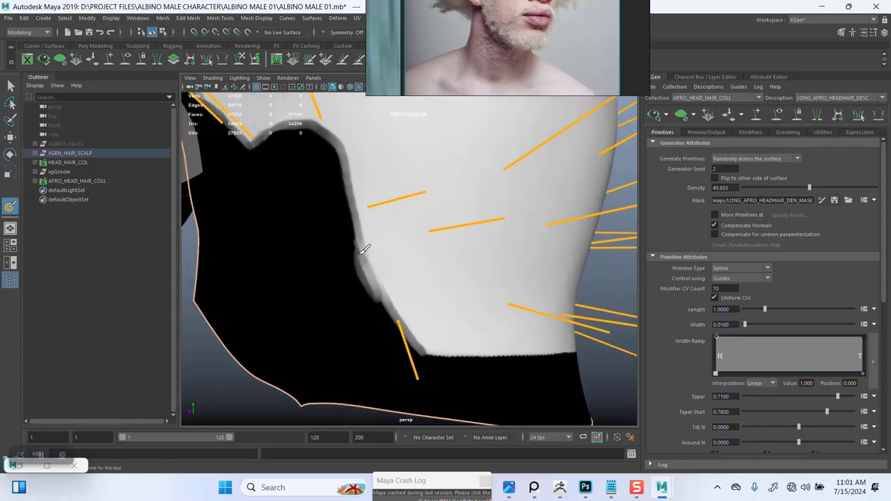
right_click_drag(435, 350, 376, 268, "alt")
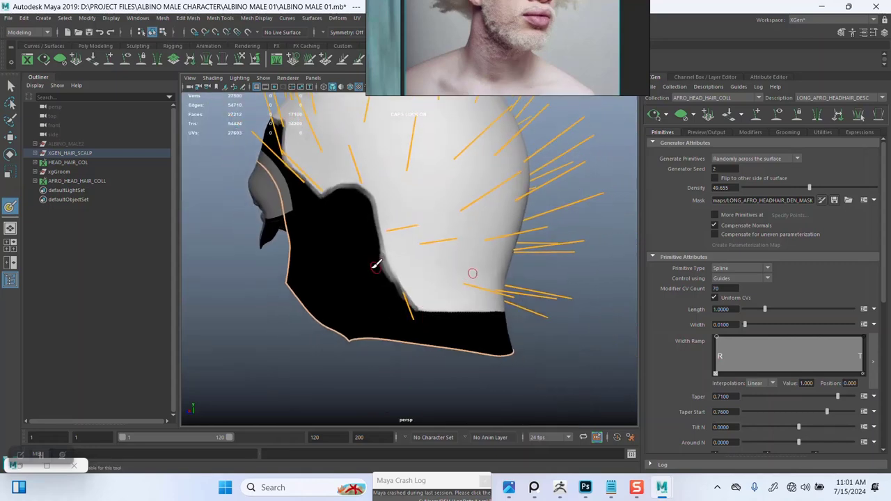
left_click_drag(376, 267, 456, 274, "alt")
right_click_drag(423, 267, 419, 301, "alt")
middle_click_drag(418, 296, 396, 364, "alt")
right_click_drag(408, 289, 417, 318, "alt")
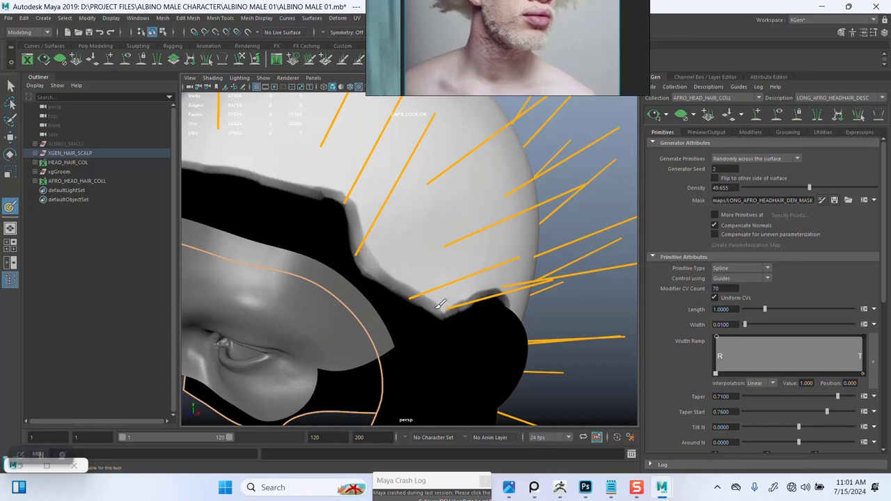
left_click_drag(455, 275, 507, 270, "alt")
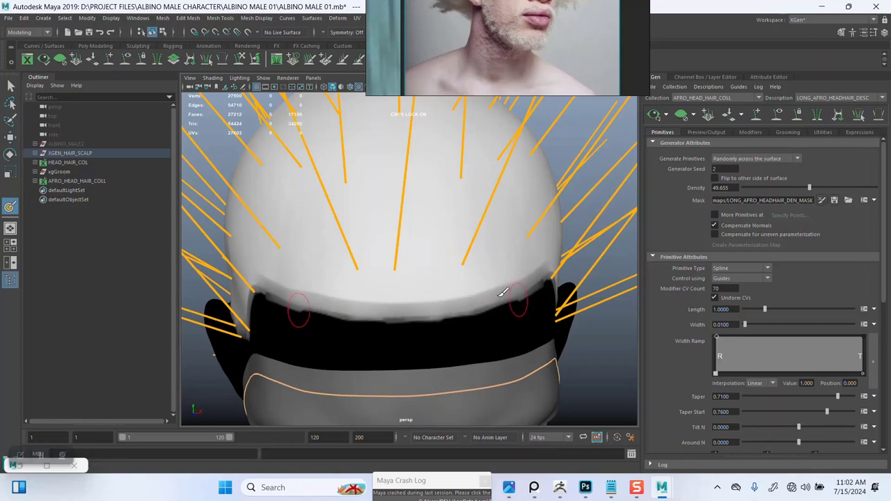
Refresh the hair preview and inspect the hair along the blurred mask edge at the temple and behind the ear
left_click_drag(464, 322, 448, 307, "alt")
middle_click_drag(448, 308, 447, 335, "alt")
right_click_drag(447, 336, 465, 326, "alt")
middle_click_drag(465, 325, 481, 263, "alt")
right_click_drag(481, 262, 500, 264, "alt")
middle_click_drag(501, 263, 493, 281, "alt")
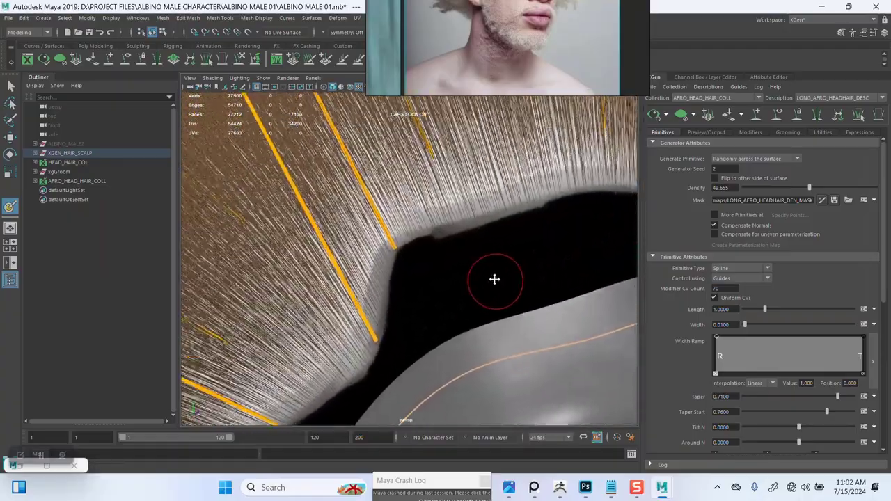
left_click_drag(493, 280, 487, 259, "alt")
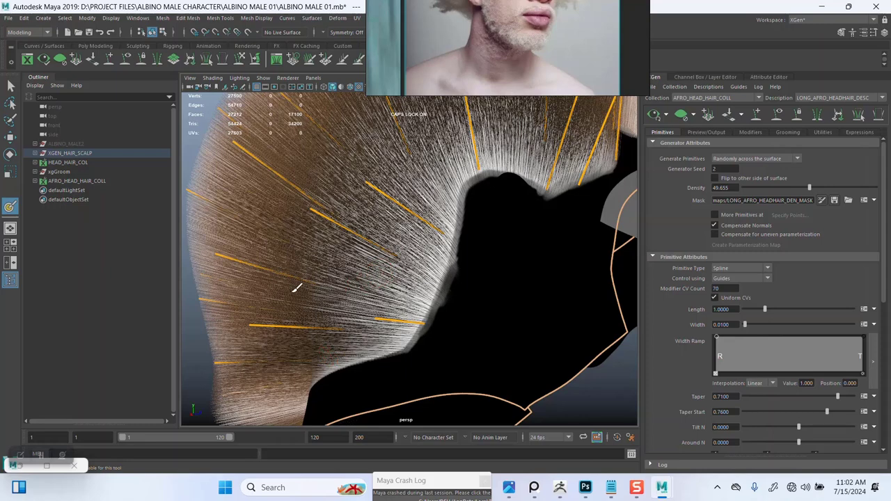
Save the painted mask textures, leave the 3D Paint tool and deselect the scalp
double_click(8, 207)
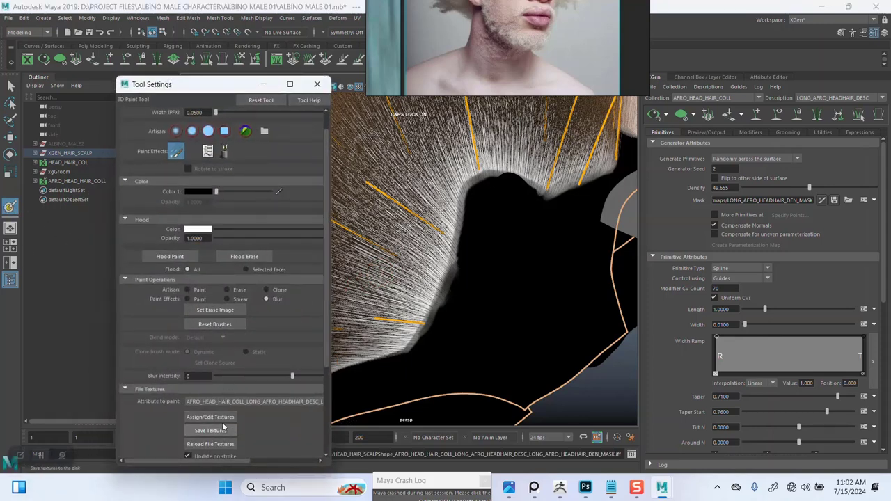
left_click(261, 100)
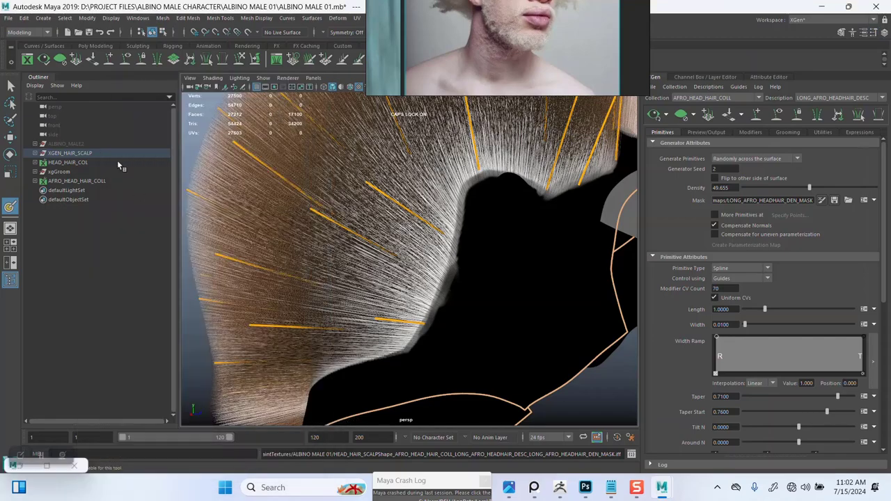
left_click(10, 88)
left_click(208, 191)
scroll(277, 211, "down", 3)
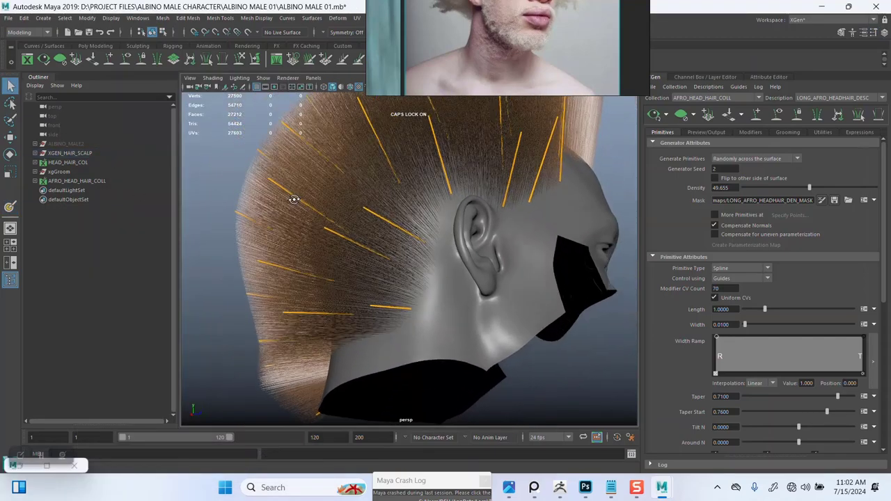
Check the softened hairline from the side and front of the head and save the scene
middle_click_drag(294, 199, 272, 214, "alt")
right_click_drag(327, 211, 336, 225, "alt")
middle_click_drag(317, 202, 341, 227, "alt")
right_click_drag(340, 227, 366, 168, "alt")
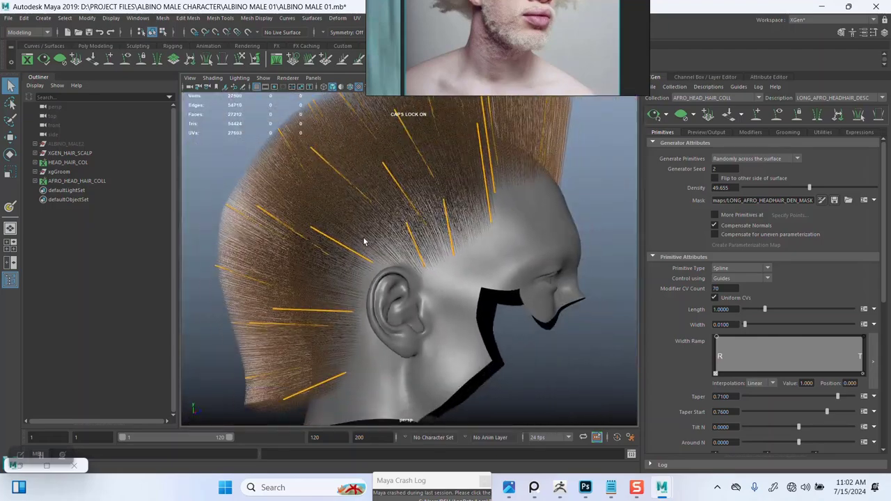
left_click_drag(364, 242, 436, 245, "alt")
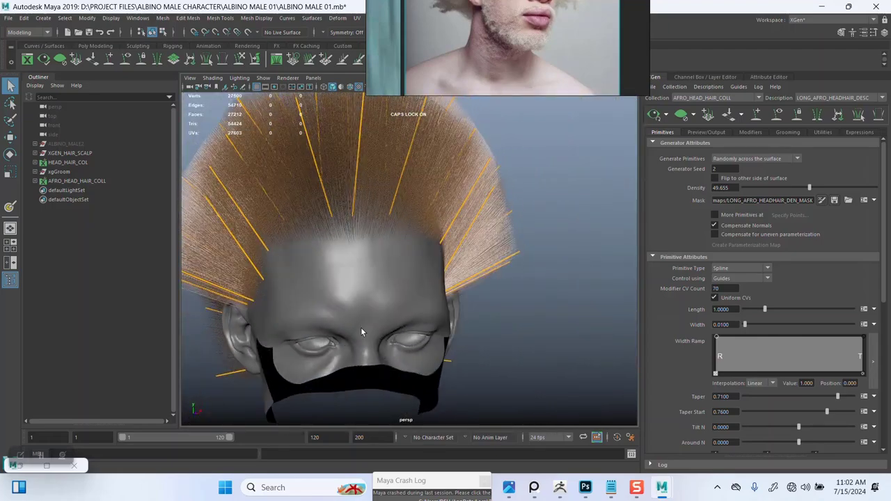
left_click_drag(208, 348, 451, 295, "alt")
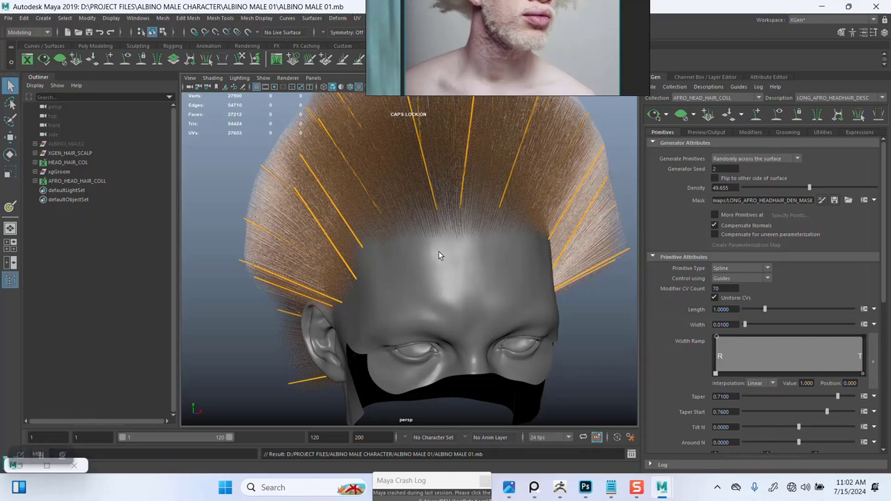
scroll(431, 287, "up", 3)
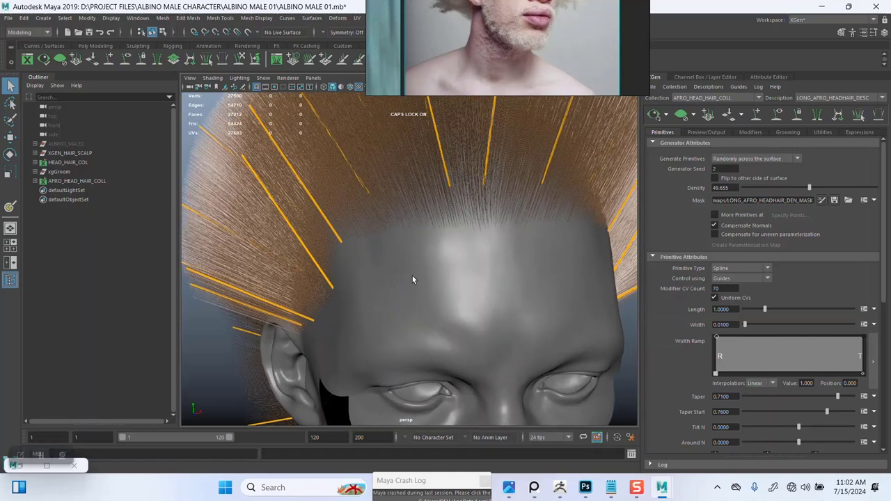
left_click_drag(412, 277, 364, 287, "alt")
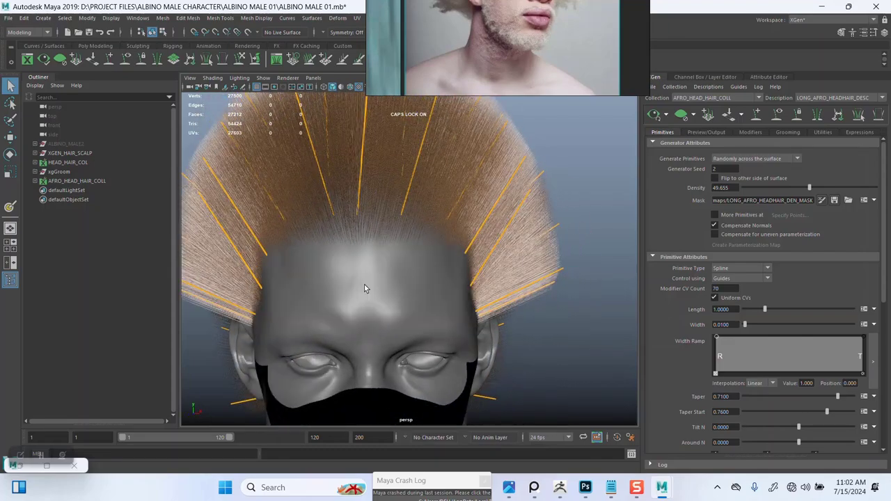